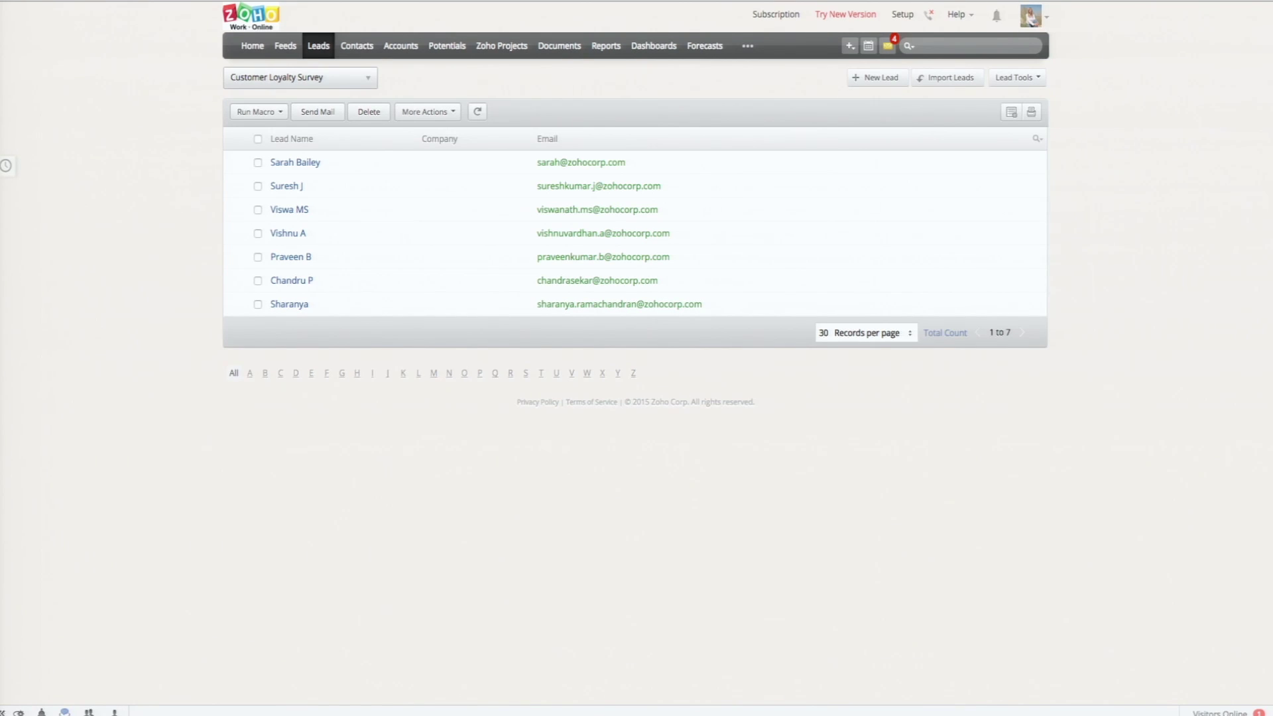
# Switch the leads list to the Customer Loyalty custom view.
pyautogui.hotkey('ctrl', '+')
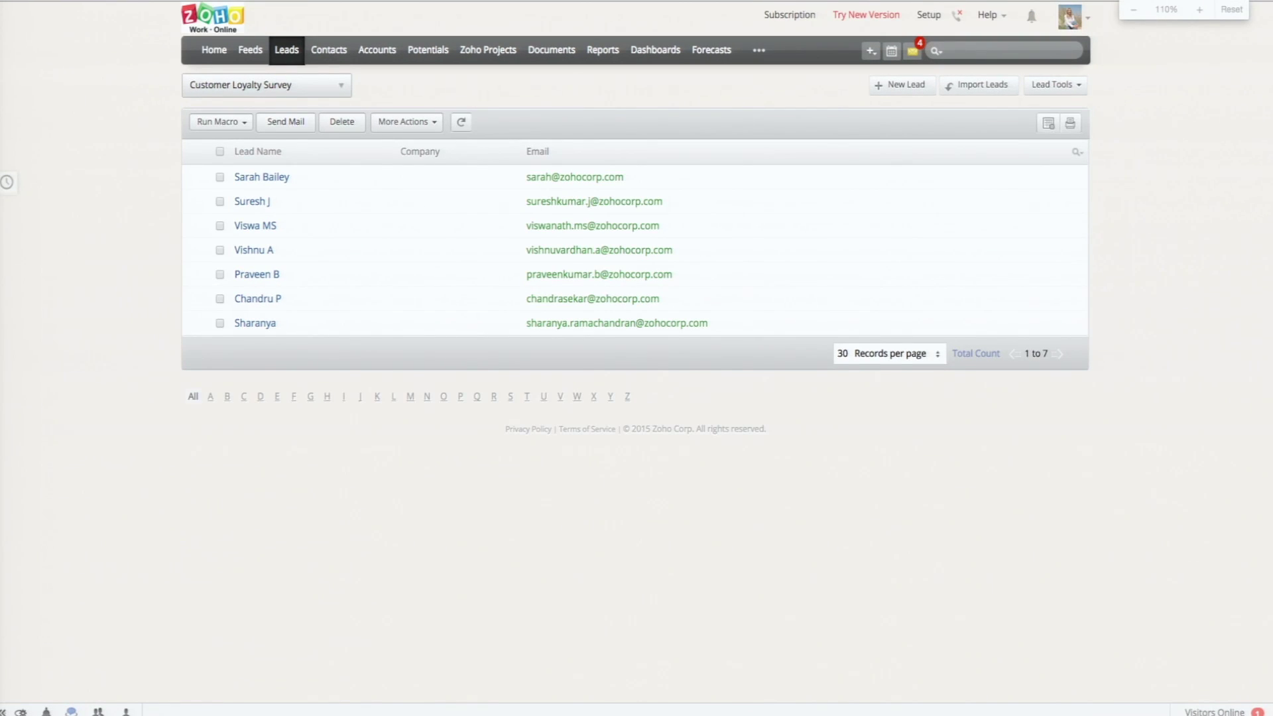
pyautogui.click(237, 87)
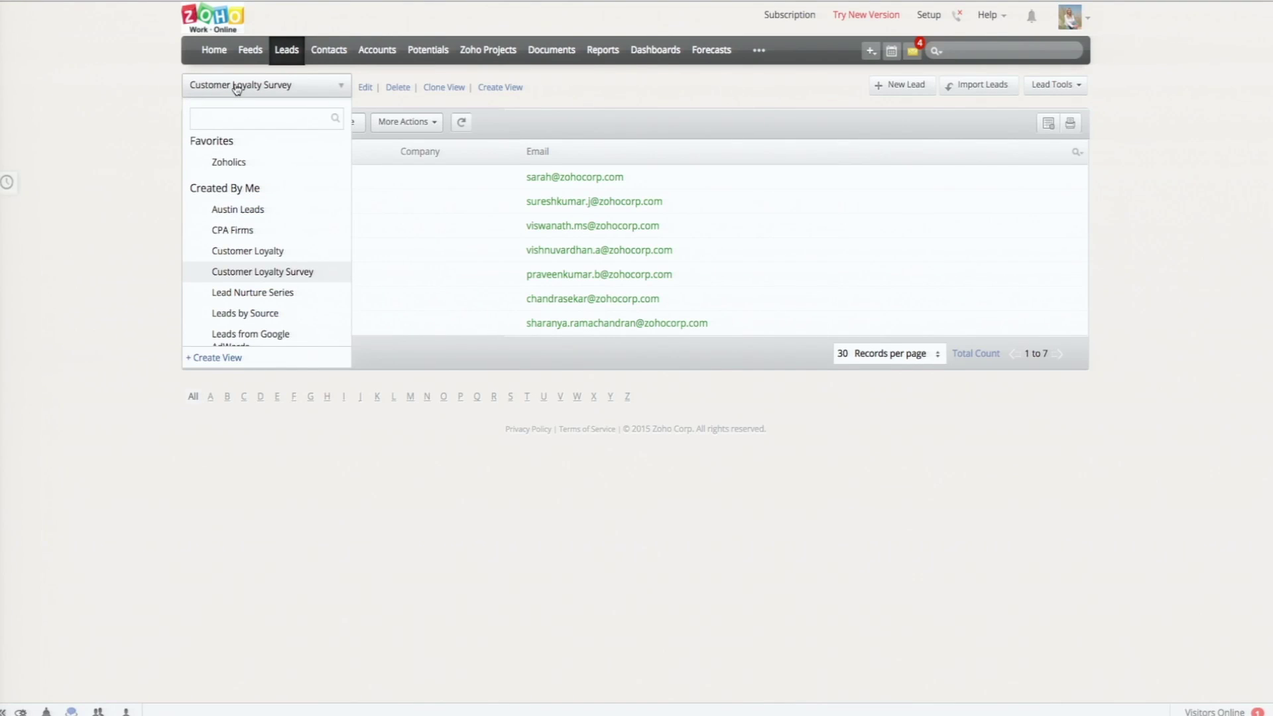
pyautogui.click(250, 252)
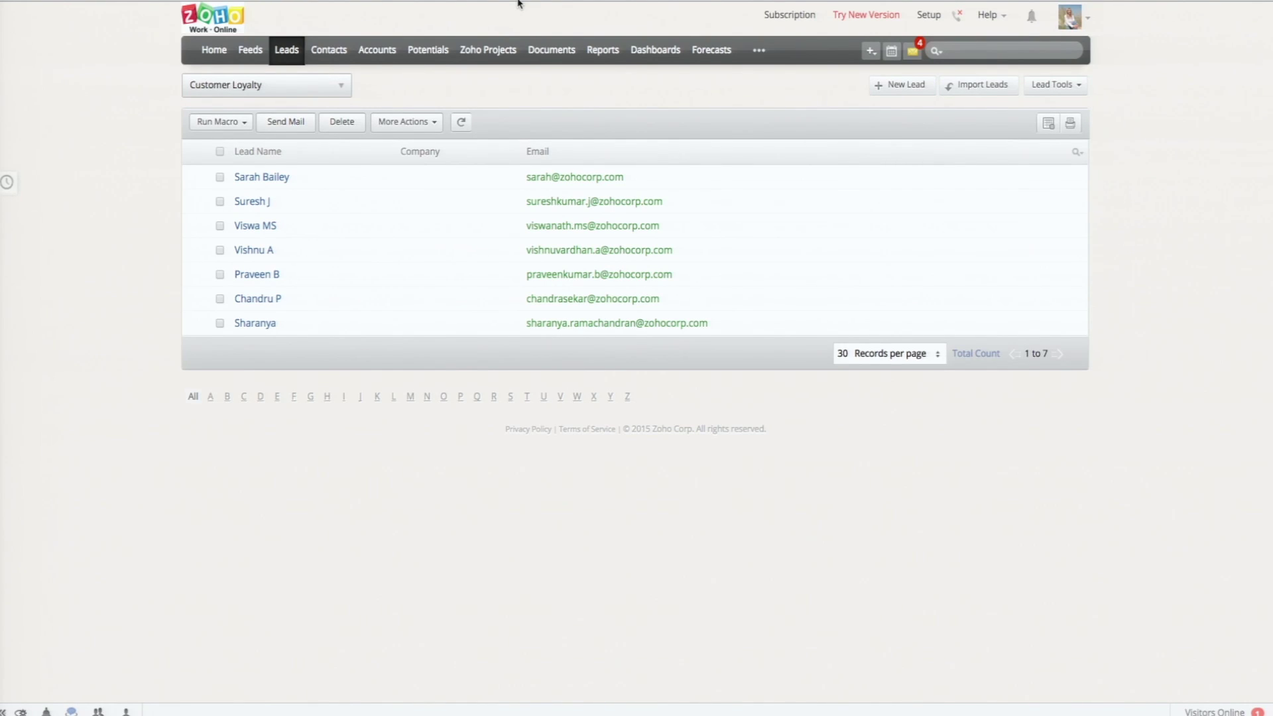
# In Zoho Campaigns, start a contact sync from Zoho CRM to Campaigns with the description "Customer Loyalty".
pyautogui.hotkey('ctrl', '+')
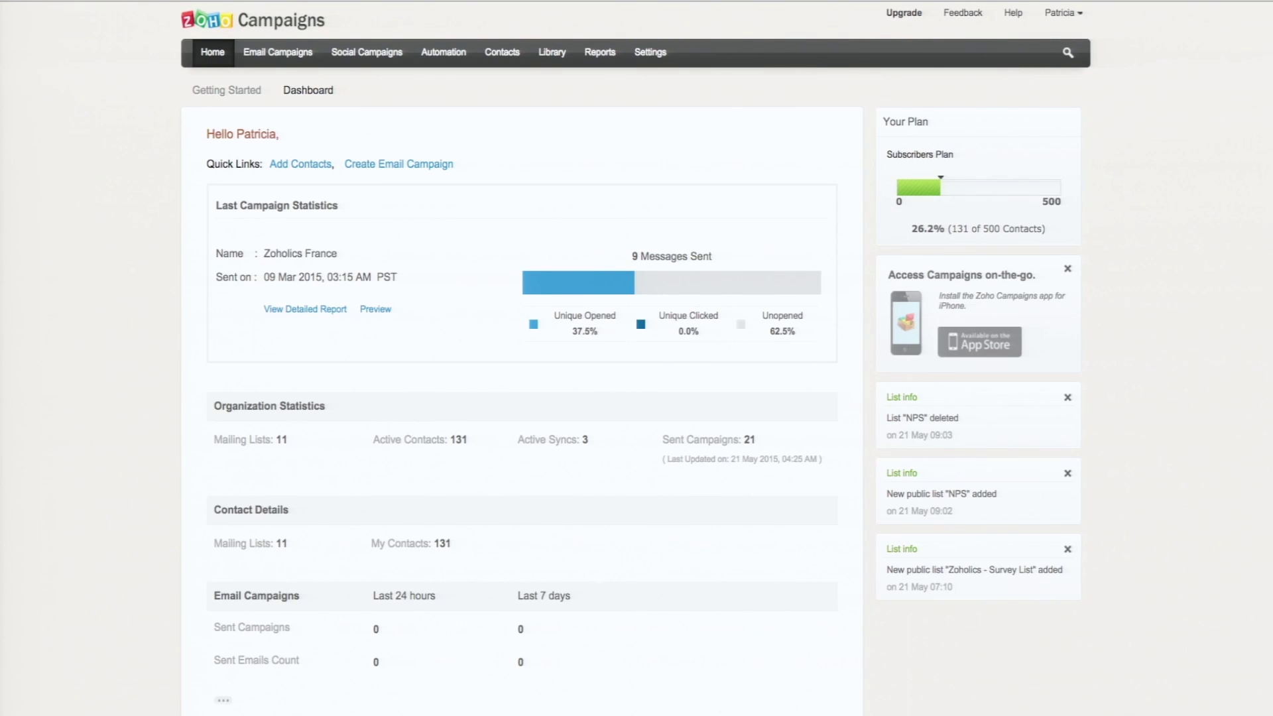
pyautogui.click(503, 61)
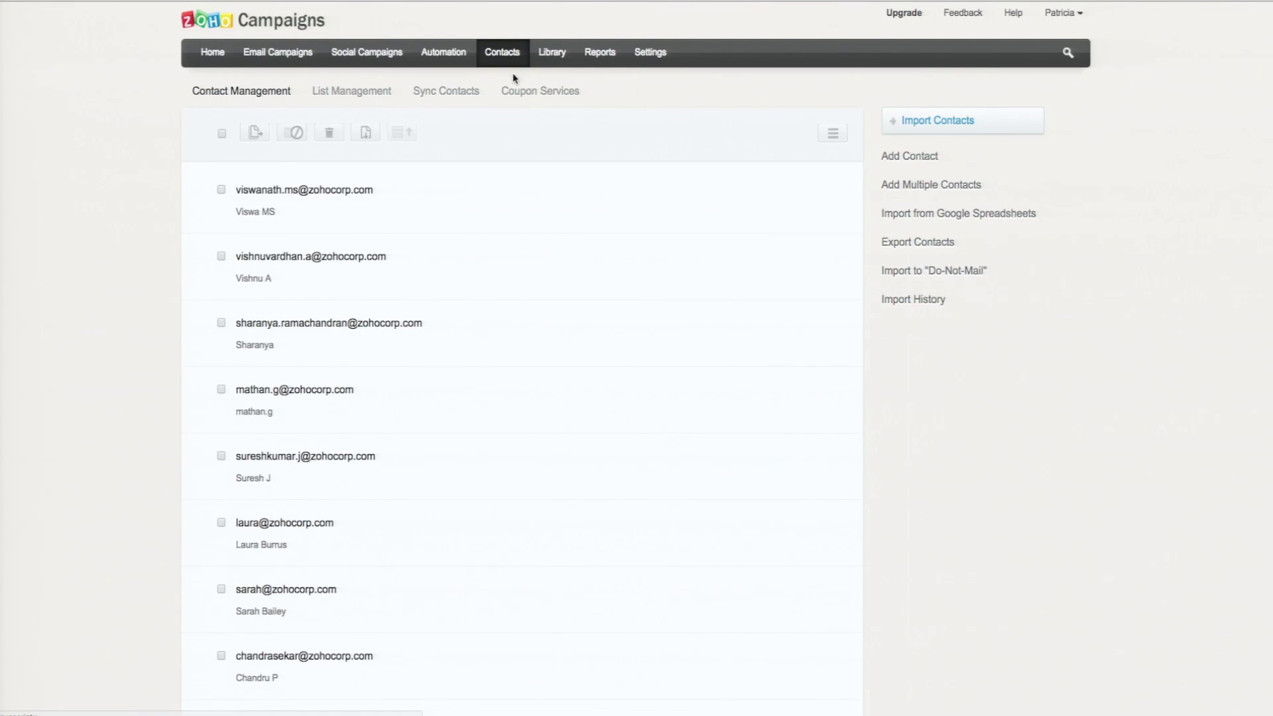
pyautogui.click(457, 92)
pyautogui.click(786, 470)
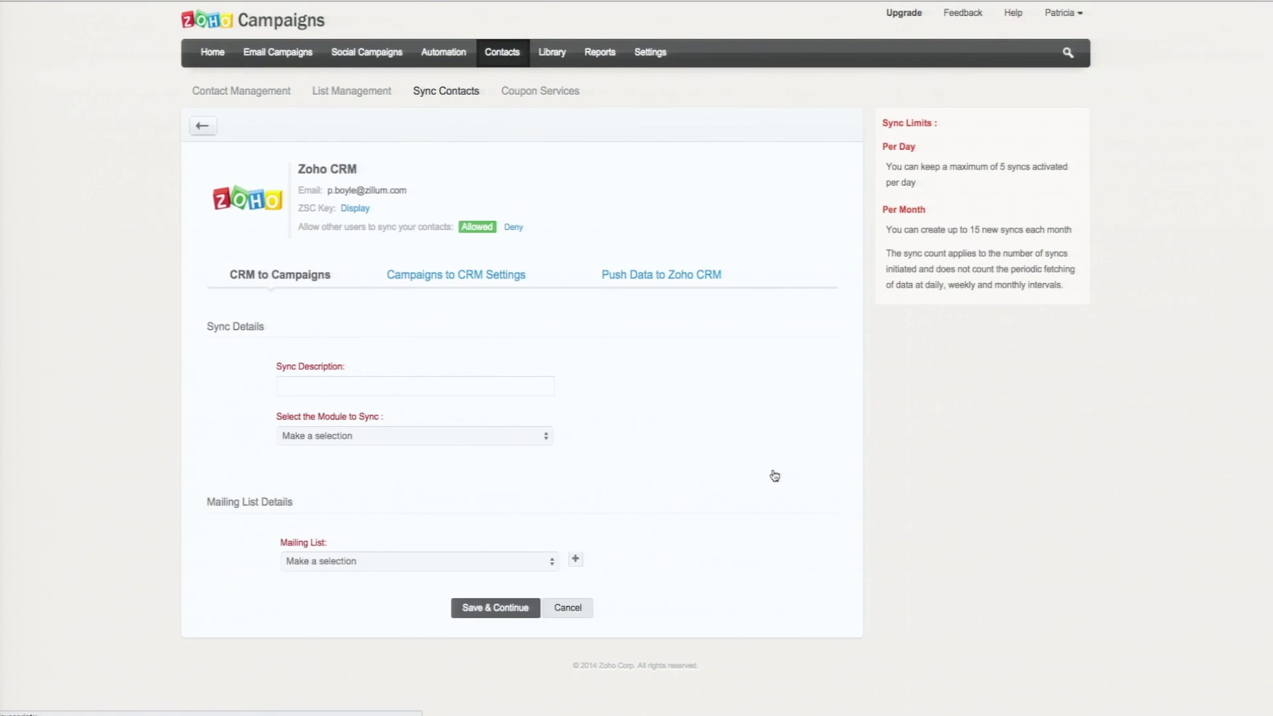
pyautogui.click(457, 389)
pyautogui.write('Custome')
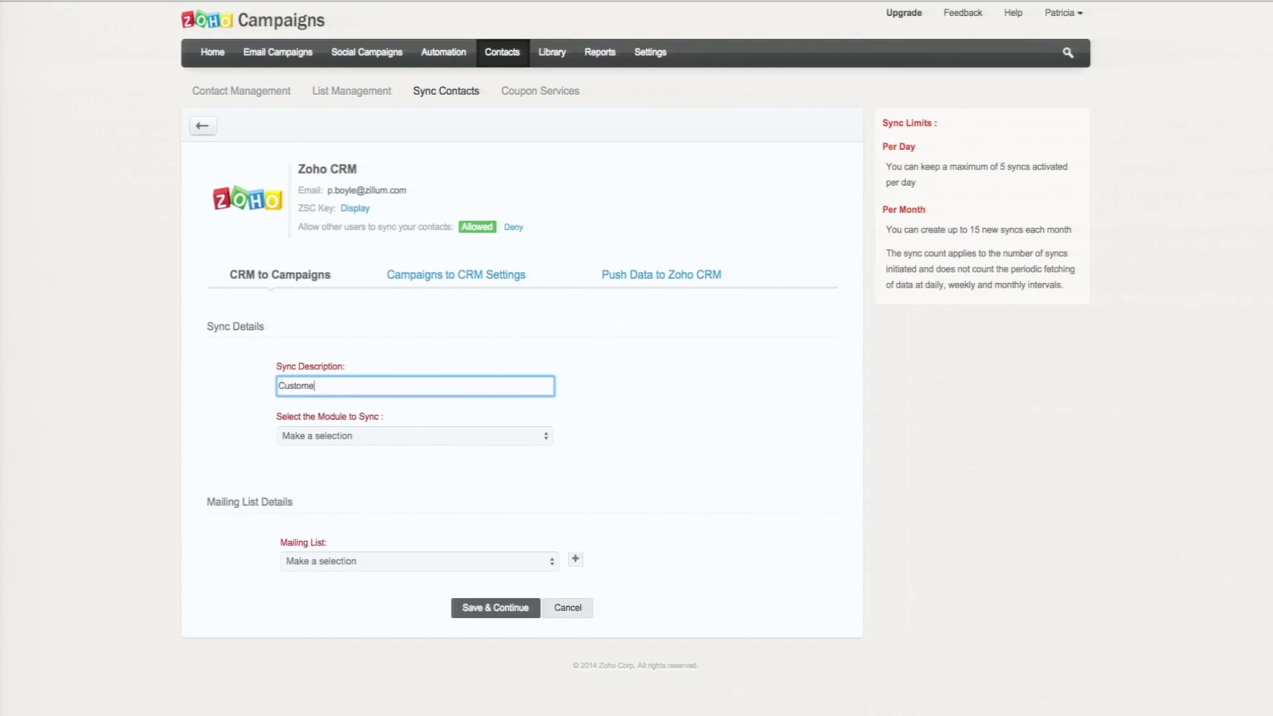
pyautogui.write('r Loyalty')
# Set the sync to use the Leads module, limited to the Customer Loyalty custom view.
pyautogui.click(422, 437)
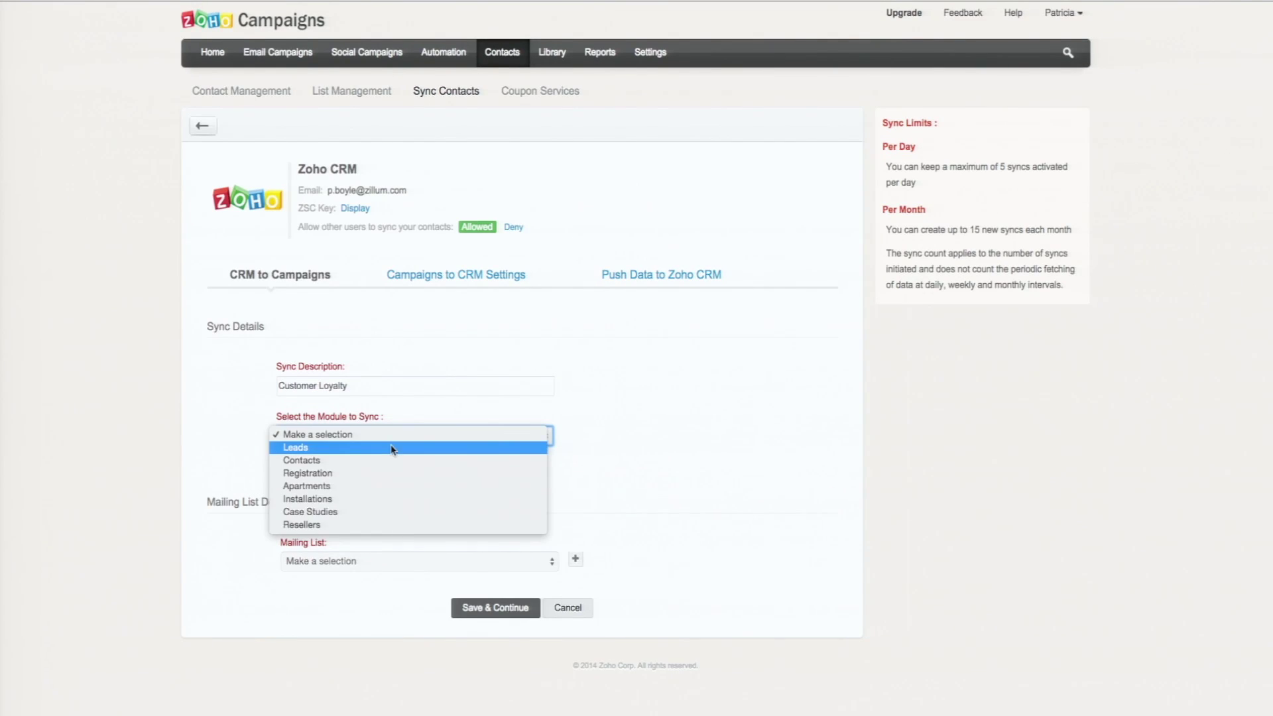
pyautogui.click(392, 449)
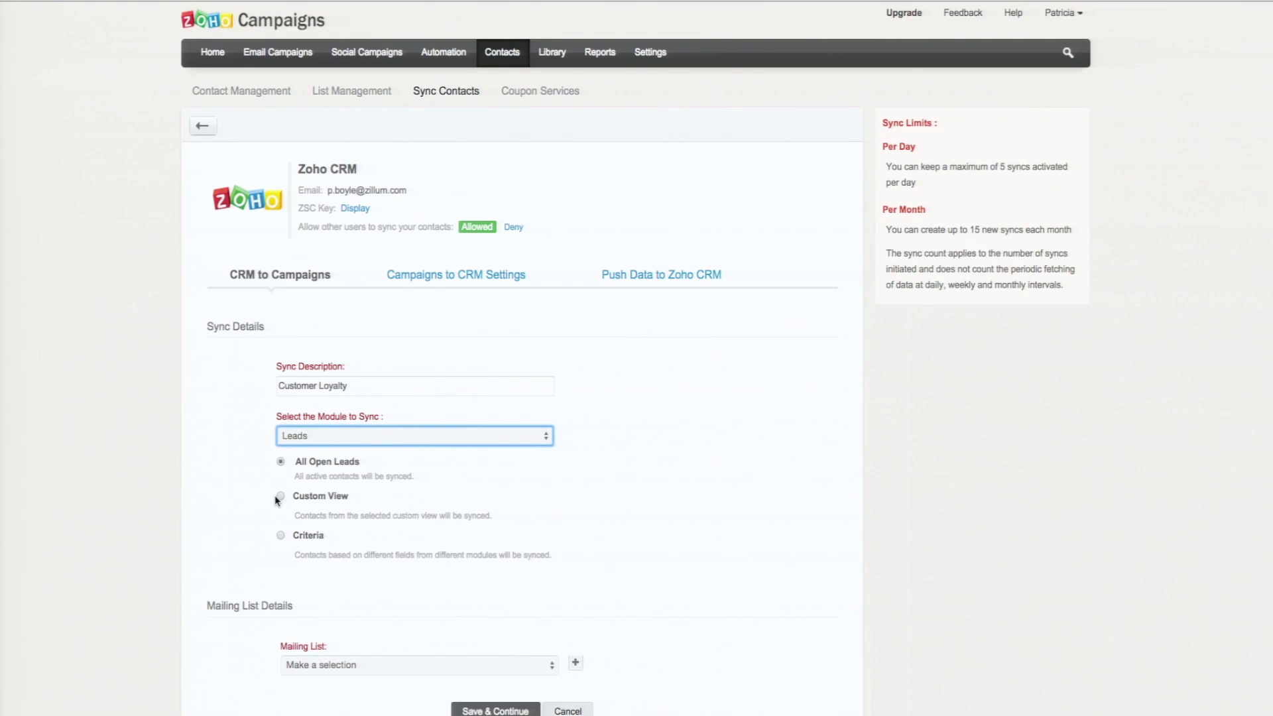
pyautogui.click(280, 497)
pyautogui.scroll(-2, 327, 531)
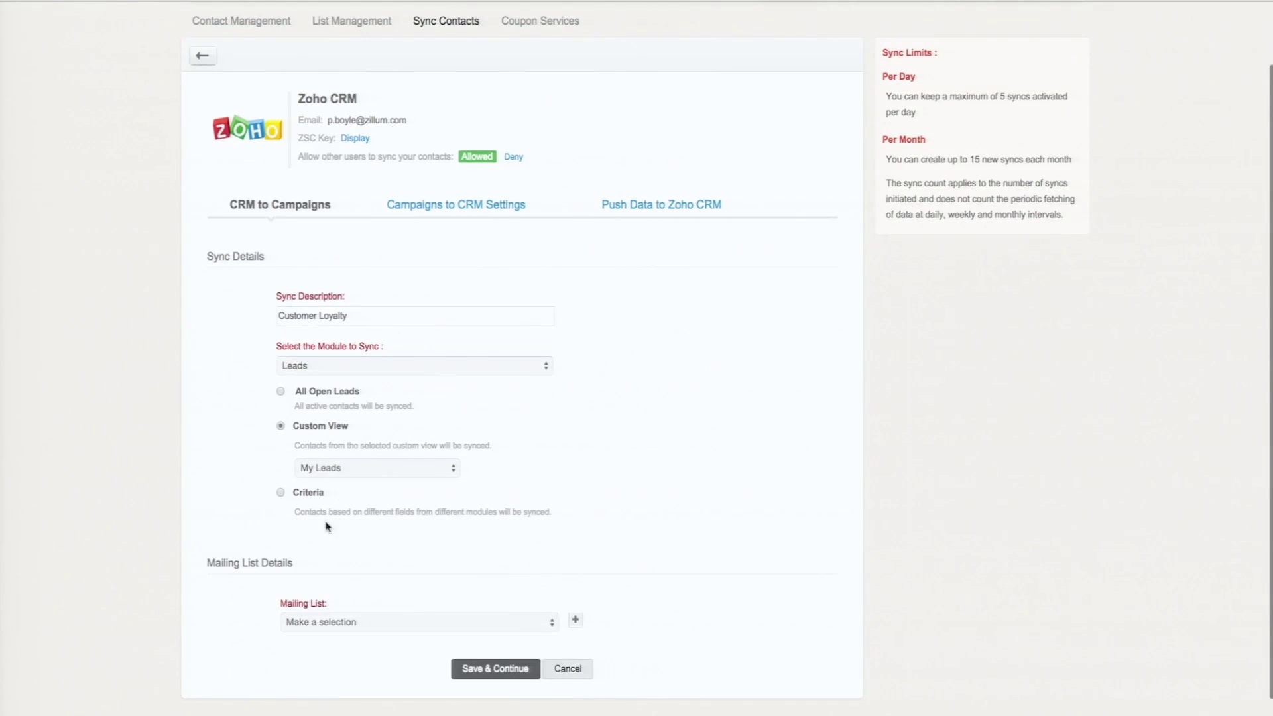
pyautogui.click(343, 468)
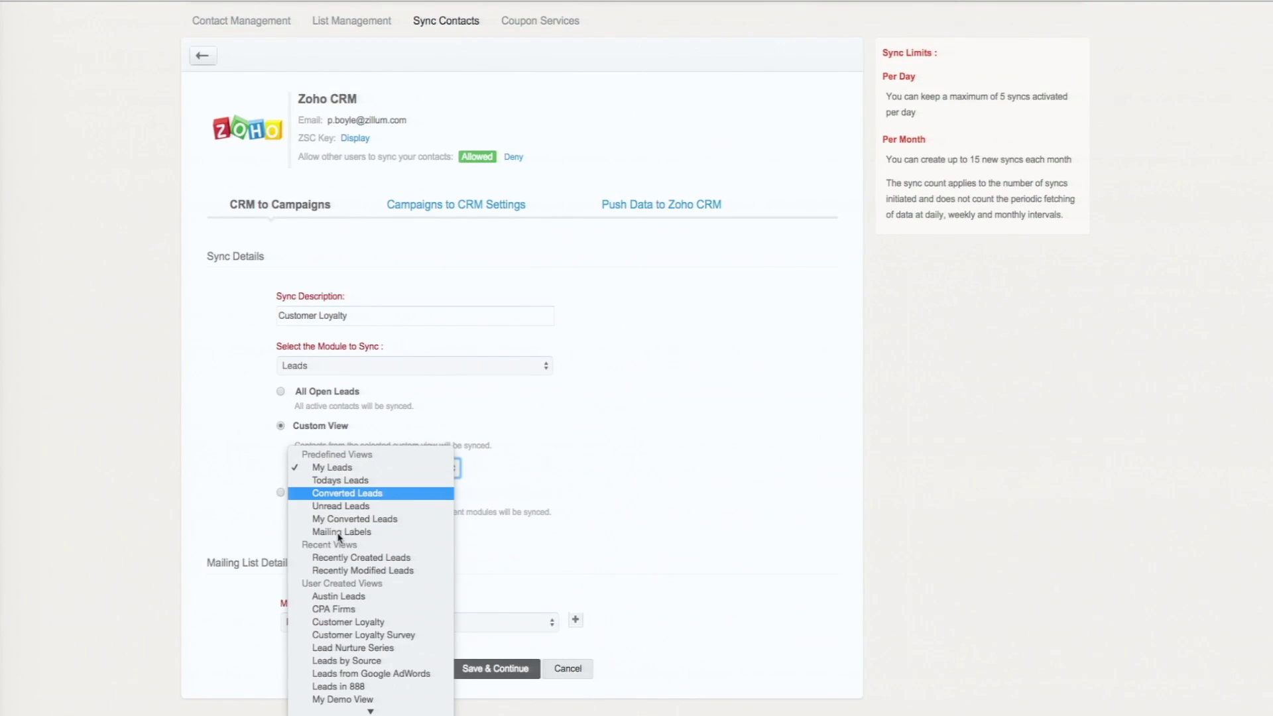
pyautogui.scroll(-3, 344, 570)
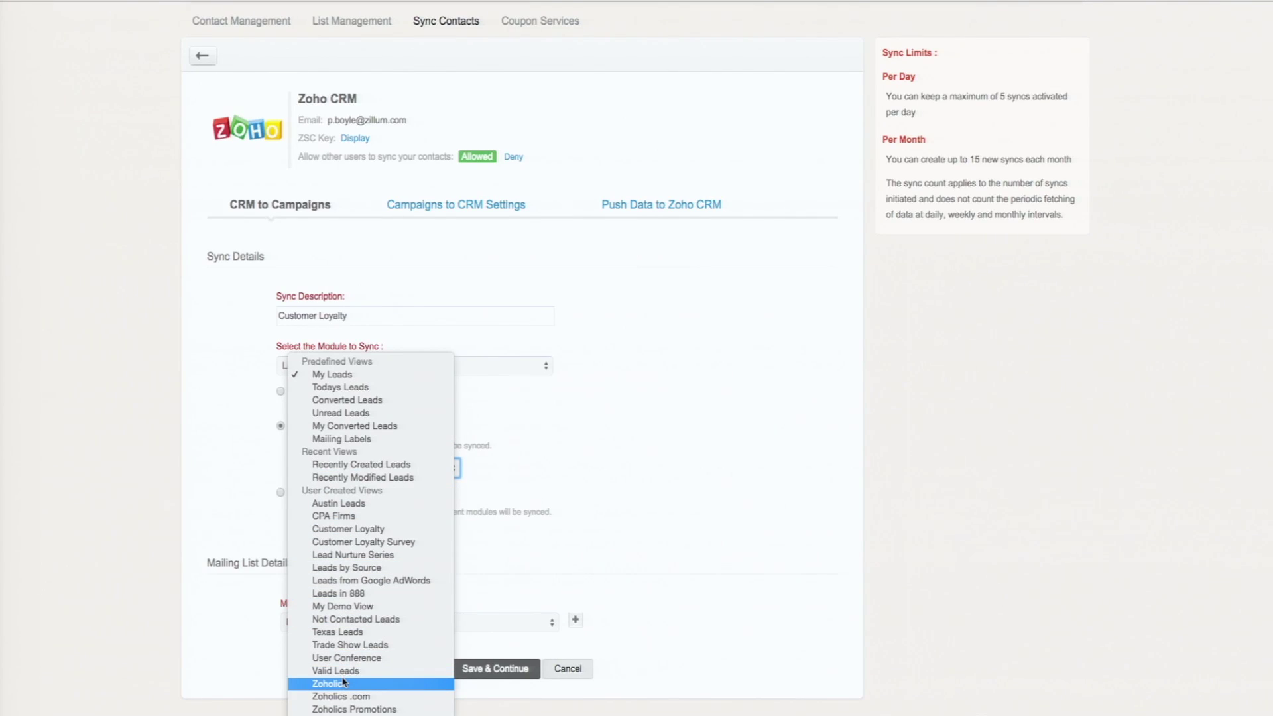
pyautogui.click(348, 529)
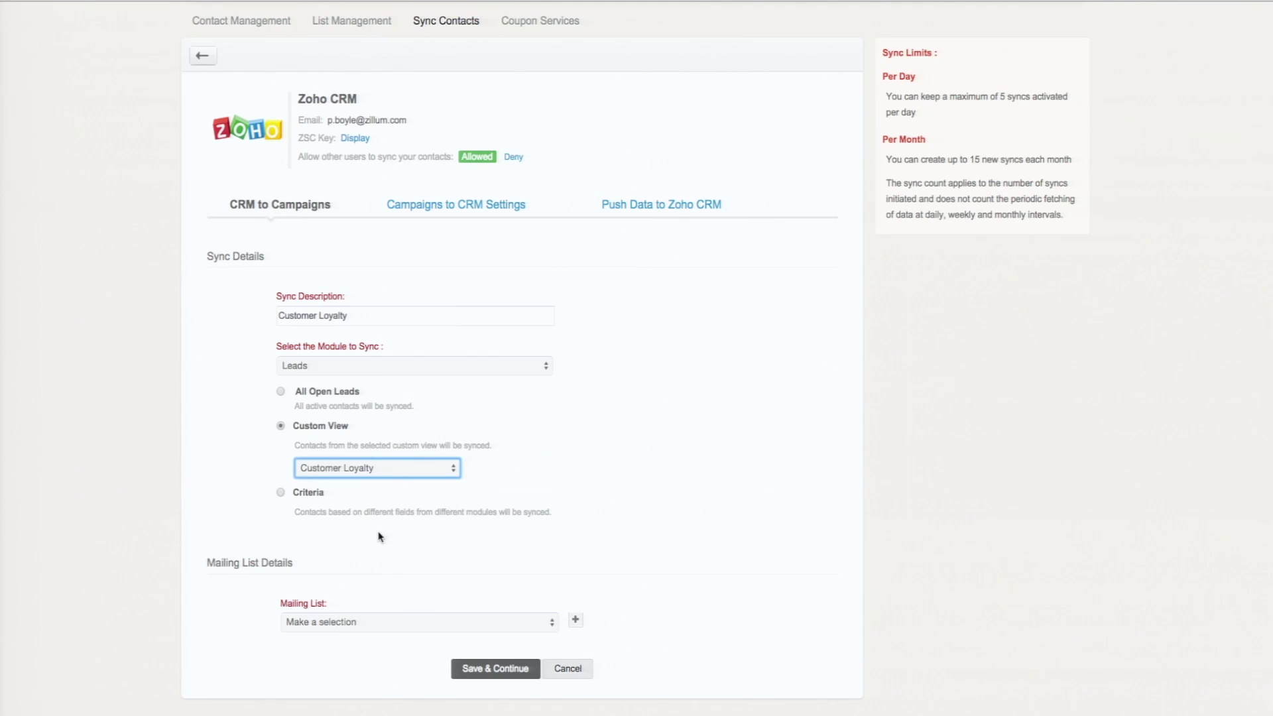
# Assign the sync to the "Zoholics - Survey List" mailing list and accept the default field mapping.
pyautogui.click(336, 624)
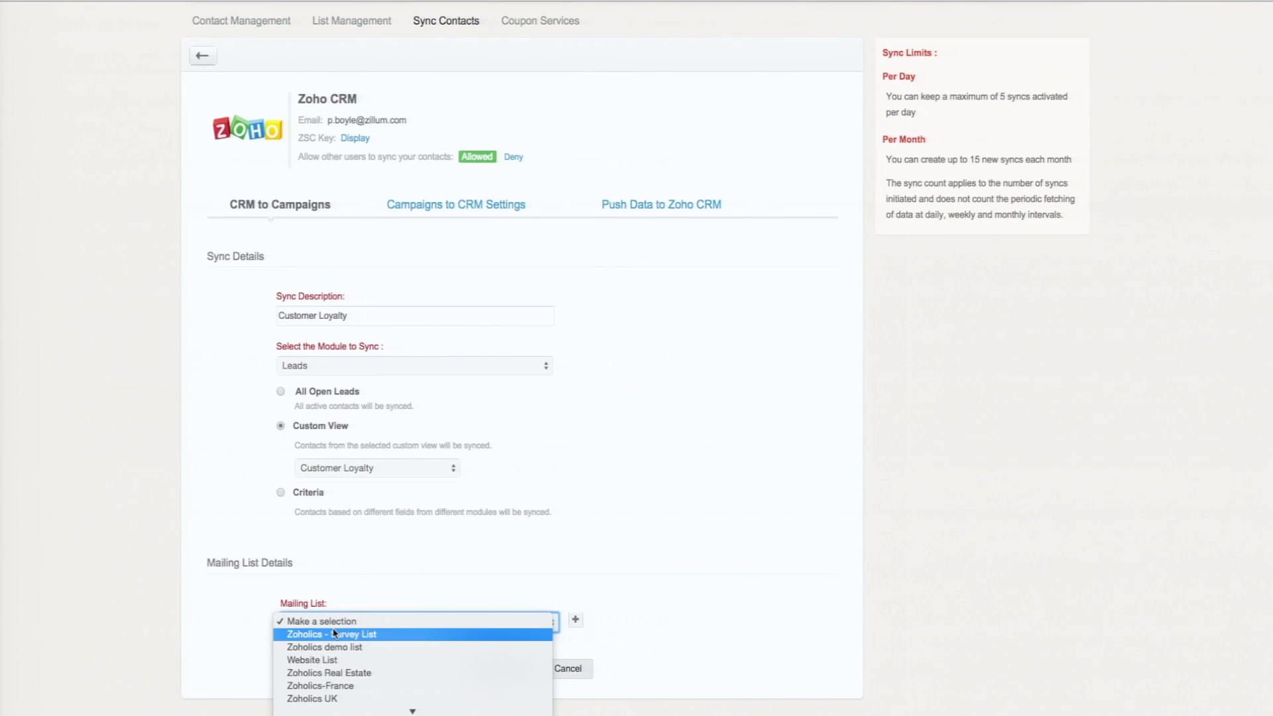
pyautogui.click(335, 635)
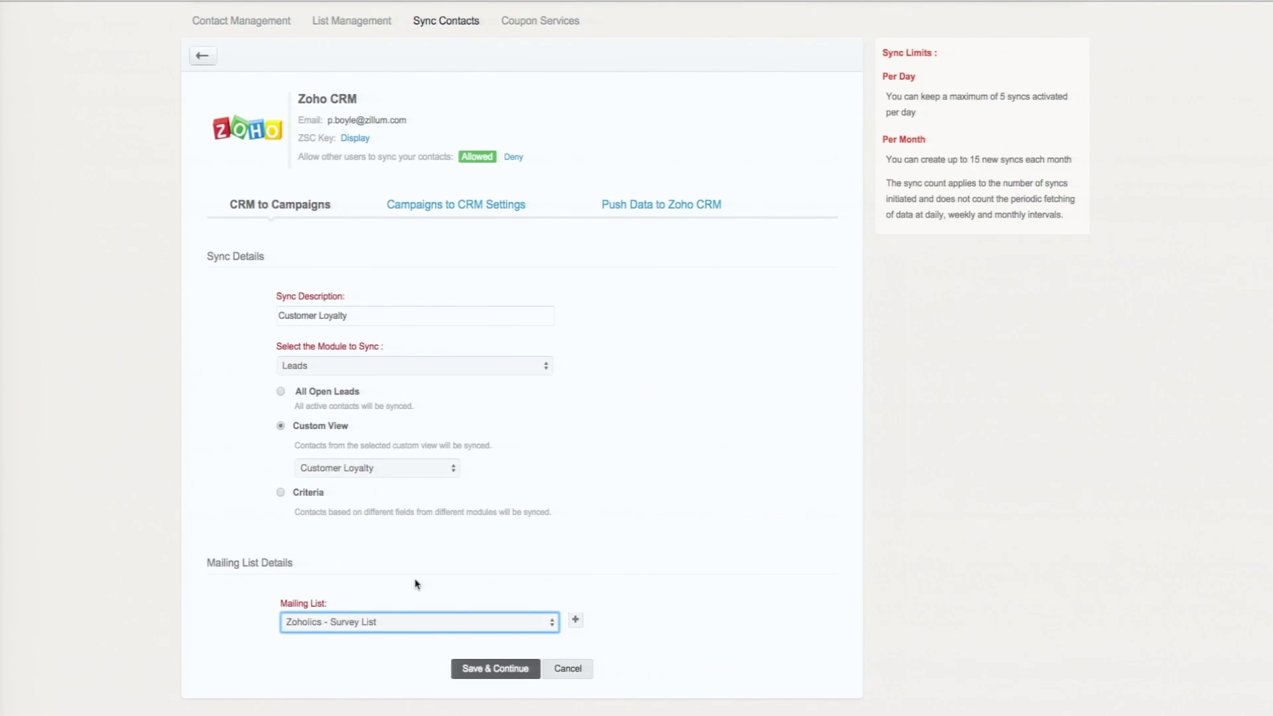
pyautogui.click(484, 668)
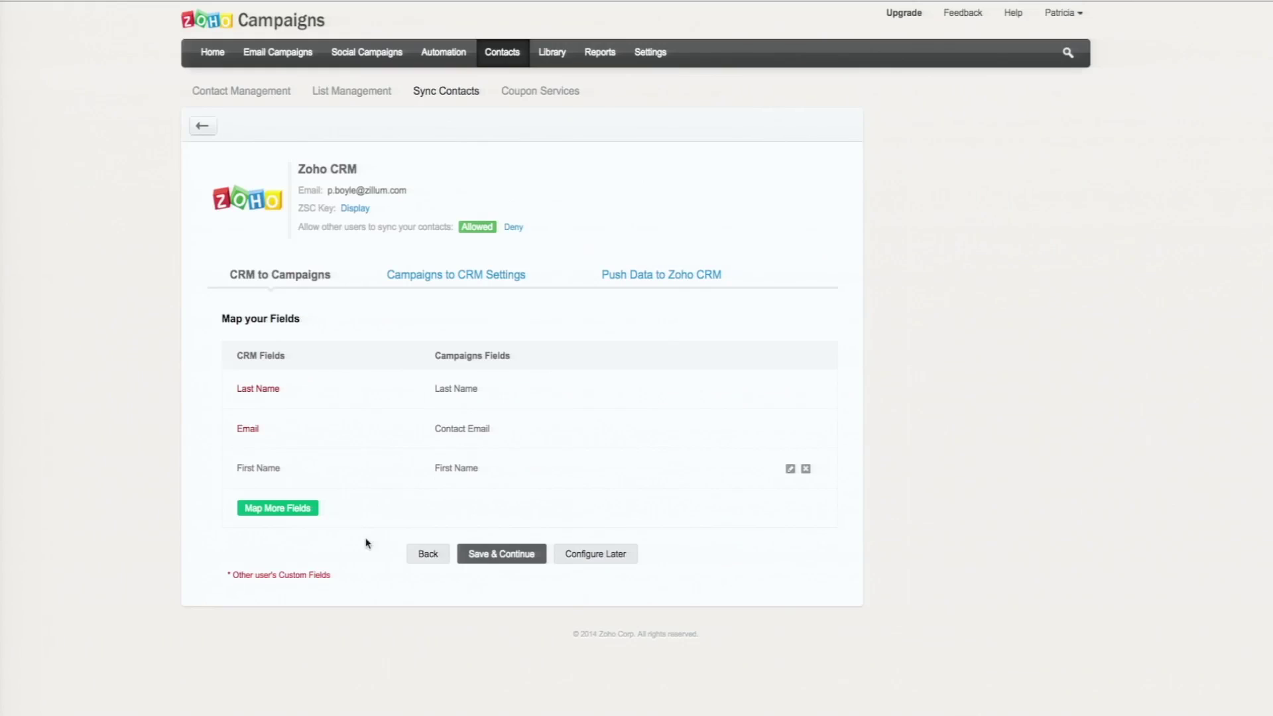
pyautogui.click(512, 556)
# Set the sync frequency to daily, enable Update Opt-Out and Update Deleted Contacts, and initiate the sync.
pyautogui.scroll(-1, 424, 477)
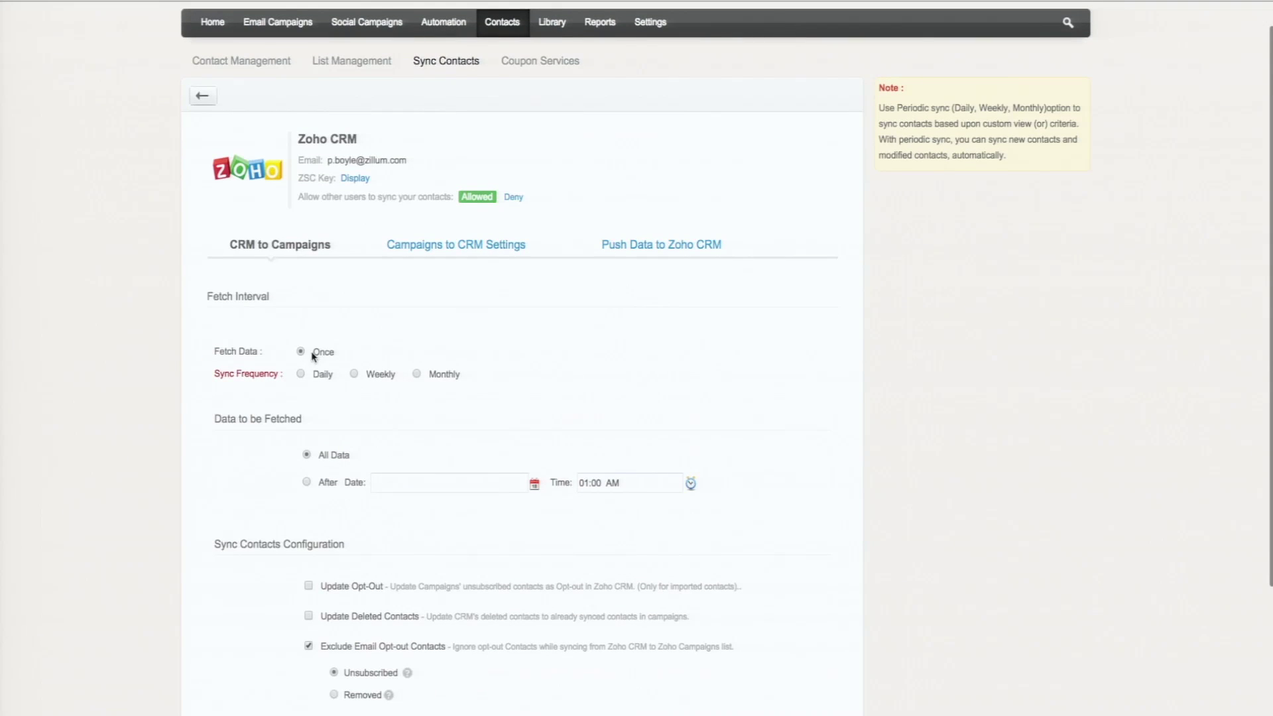
pyautogui.click(300, 374)
pyautogui.scroll(-3, 310, 444)
pyautogui.click(309, 443)
pyautogui.click(309, 474)
pyautogui.scroll(-2, 420, 589)
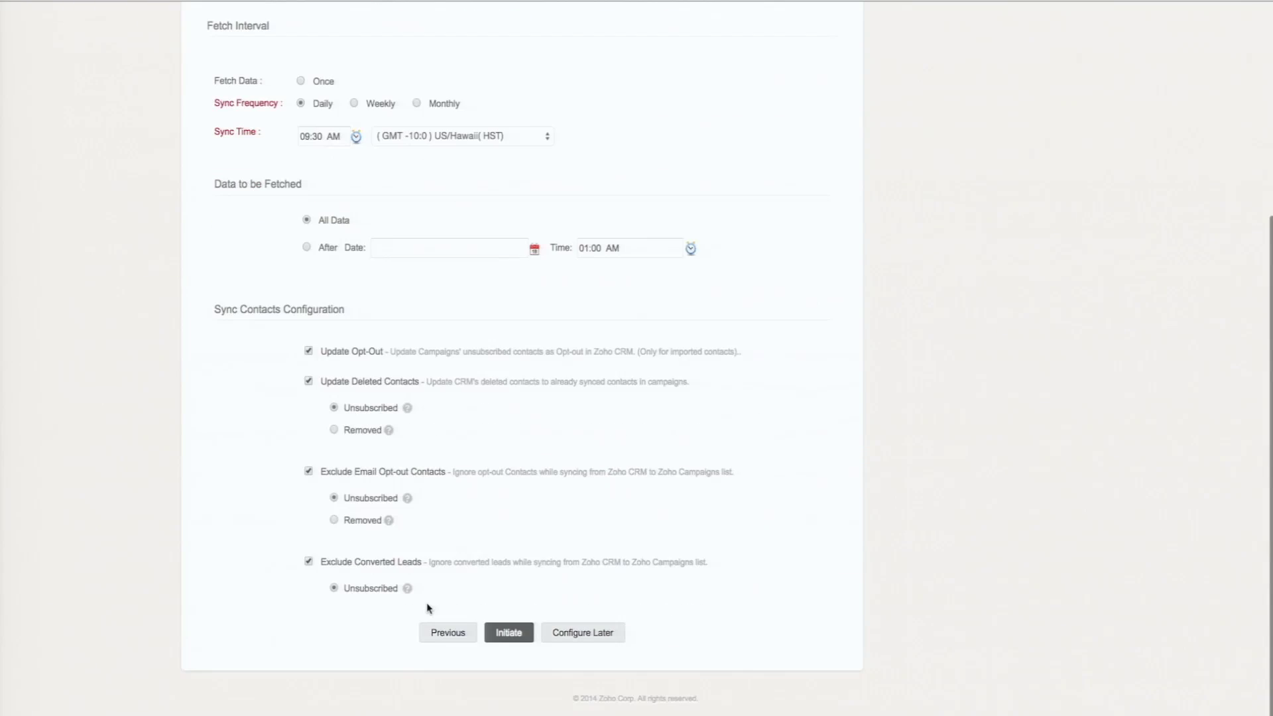
pyautogui.click(509, 633)
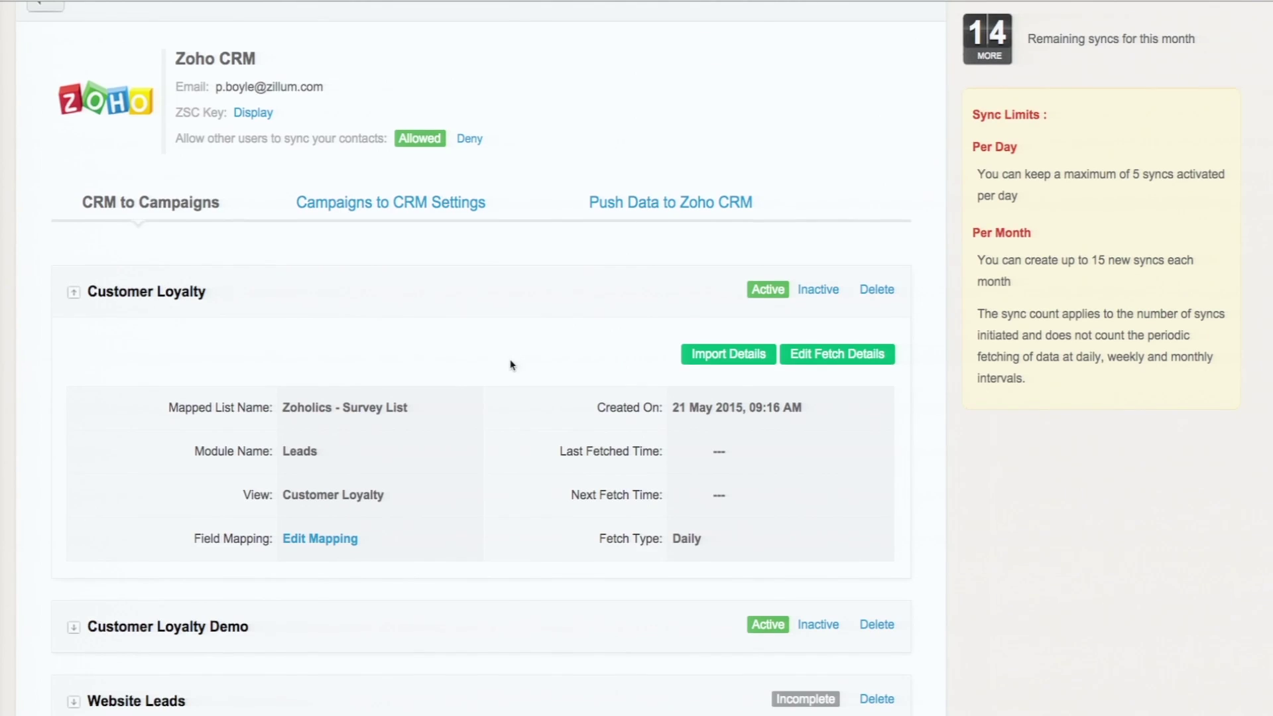
# Show the mailing lists in the list management area of the contacts.
pyautogui.scroll(3, 518, 371)
pyautogui.click(454, 69)
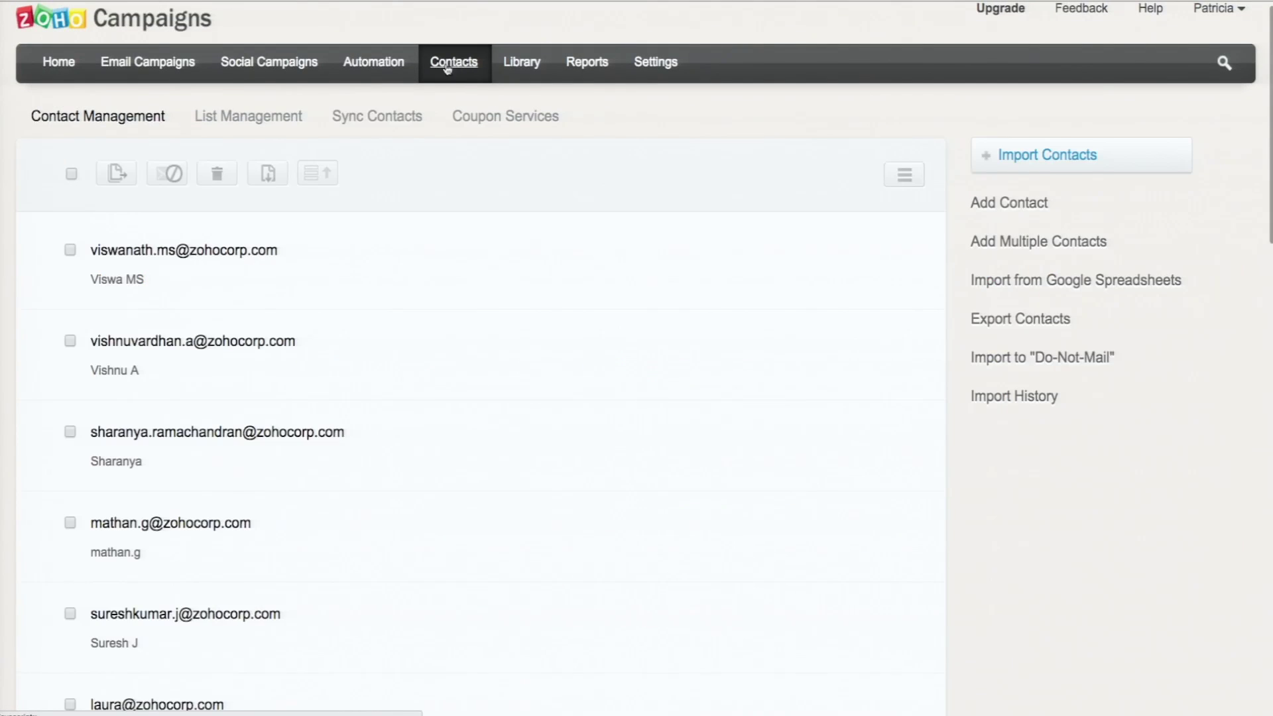
pyautogui.click(278, 124)
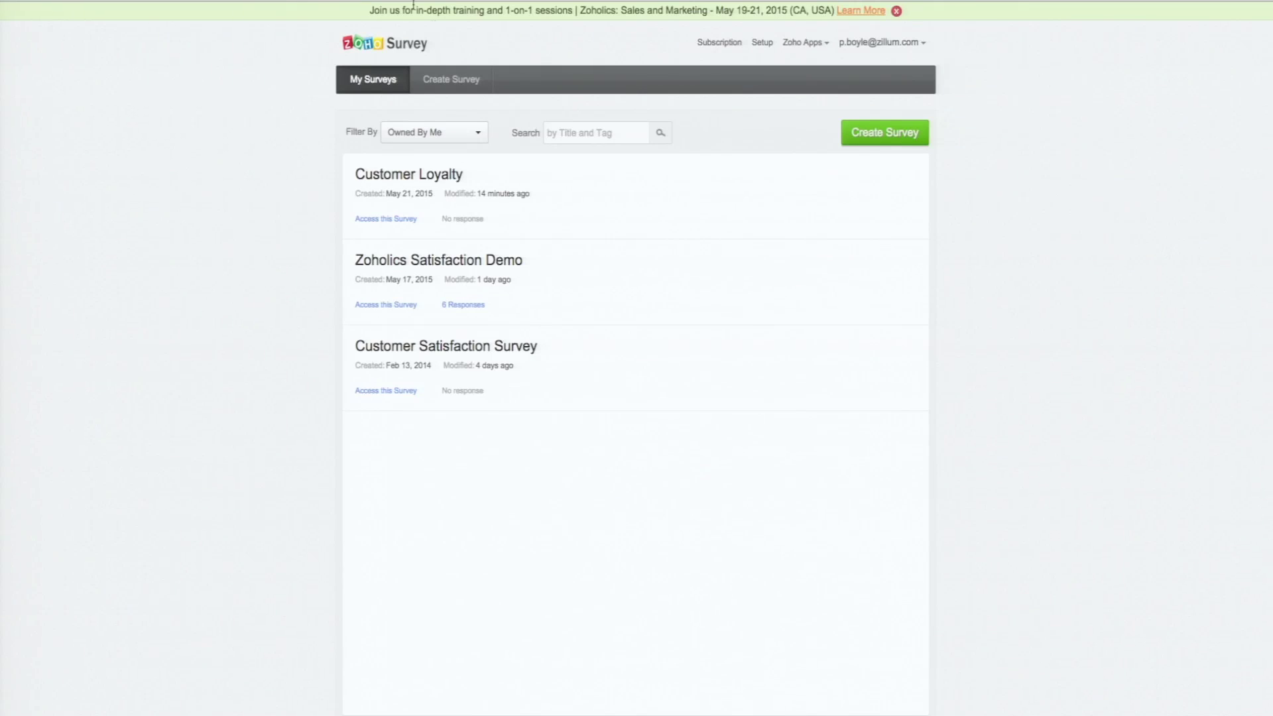
# Switch to Zoho Survey, open the Customer Loyalty survey and preview it.
pyautogui.click(439, 180)
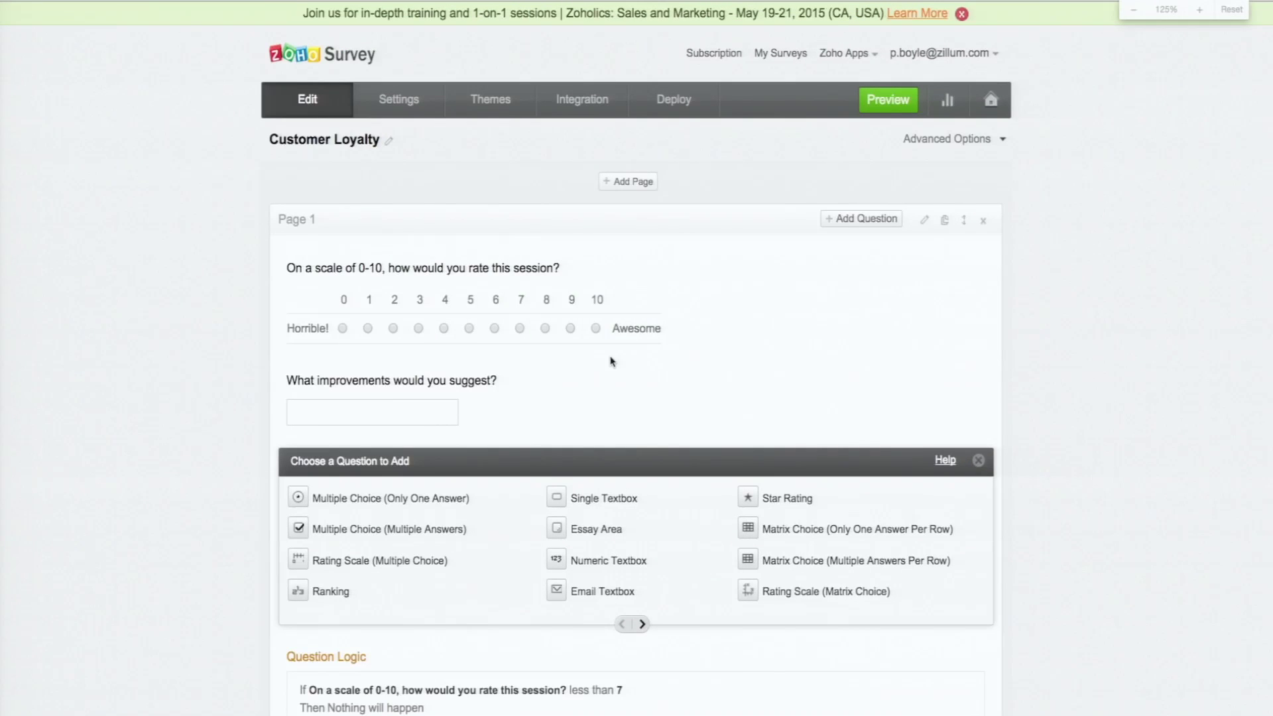
pyautogui.click(888, 100)
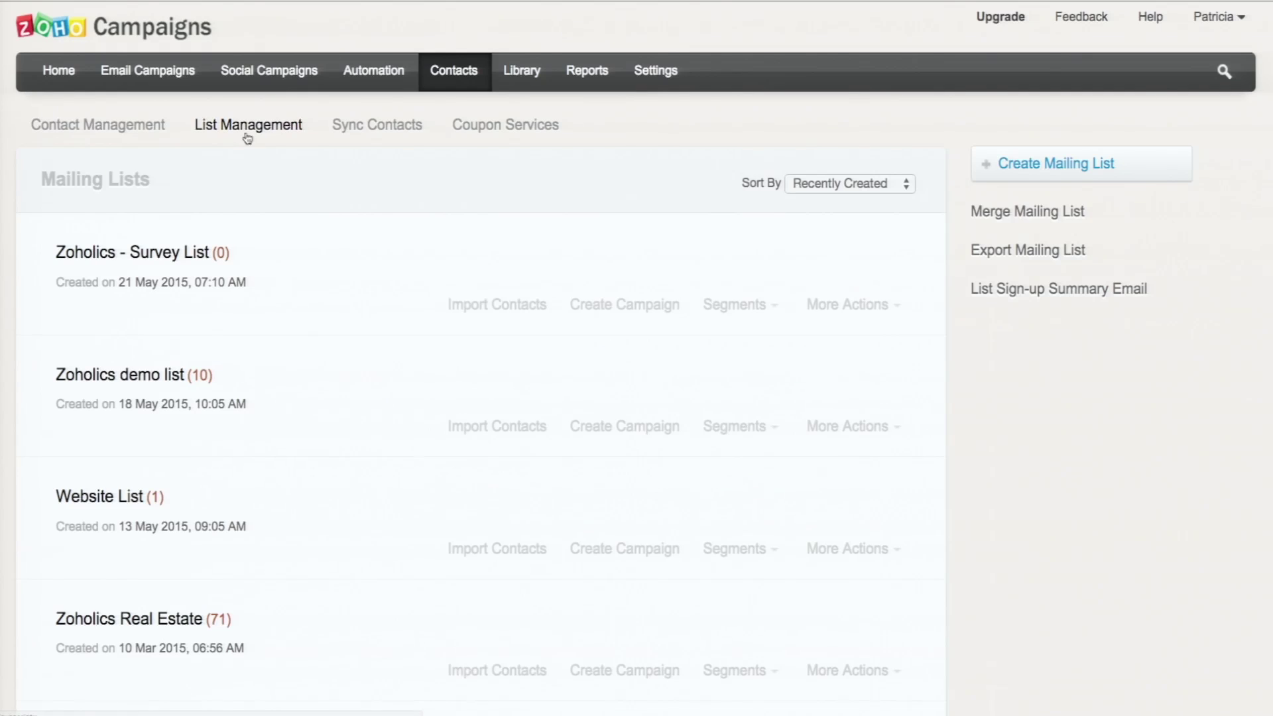
# Return to Zoho Campaigns and start an advanced email campaign of the Zoho Survey Campaign type.
pyautogui.click(171, 73)
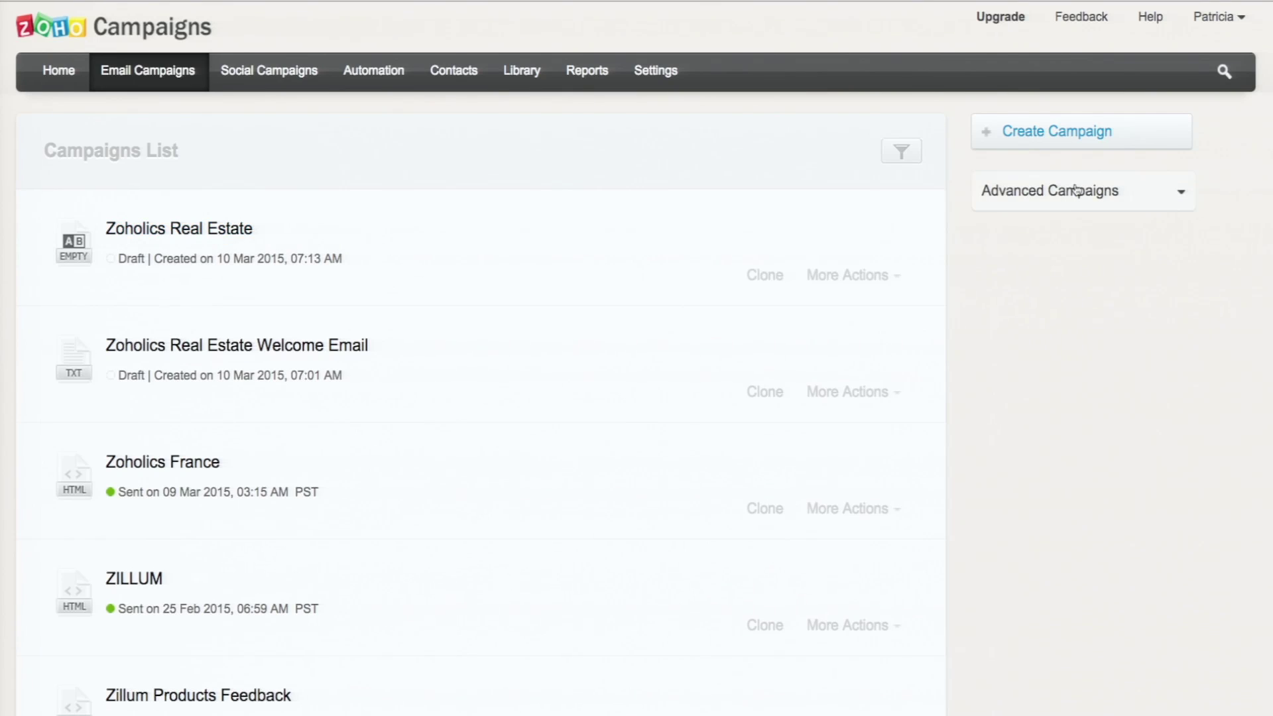
pyautogui.click(1060, 205)
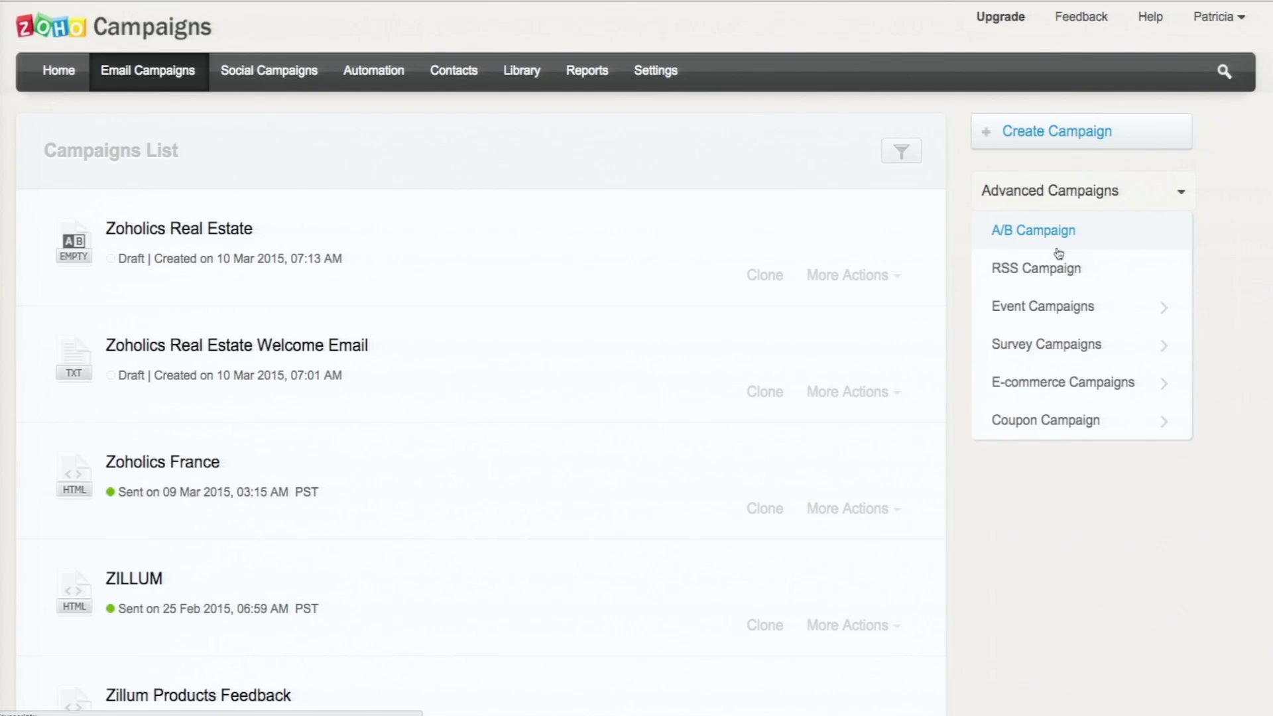
pyautogui.click(1032, 354)
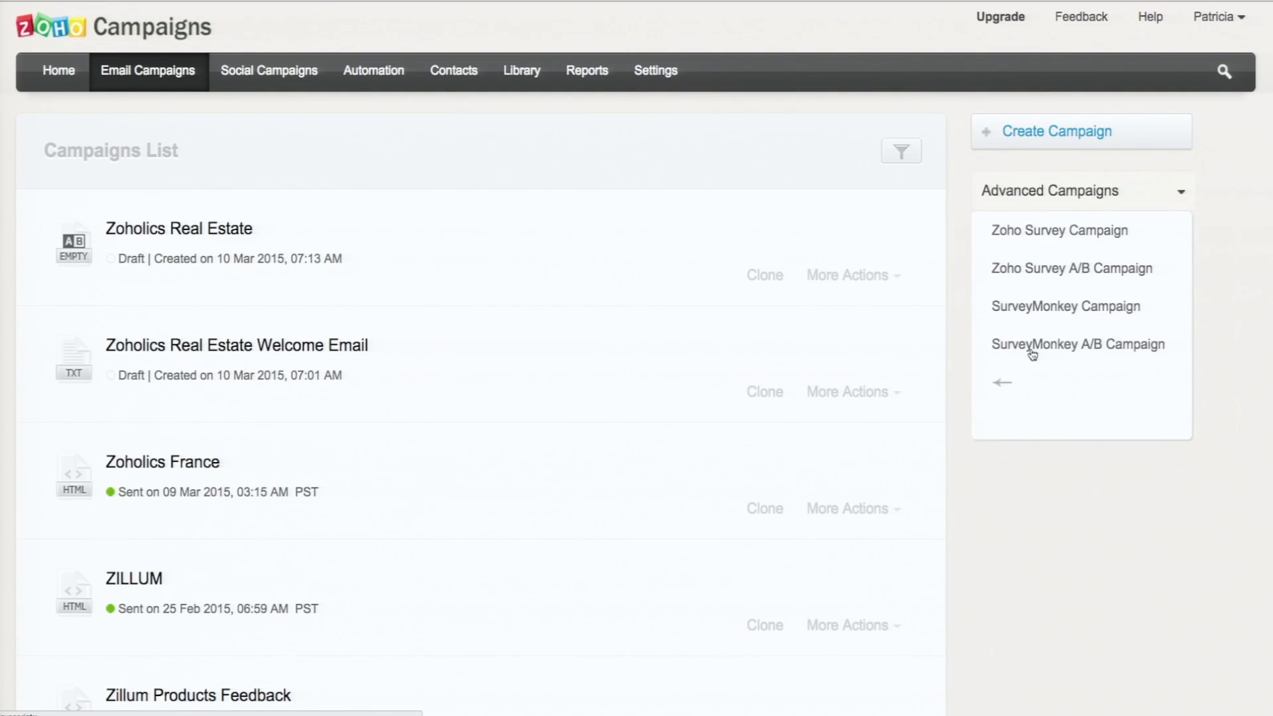
pyautogui.click(1051, 242)
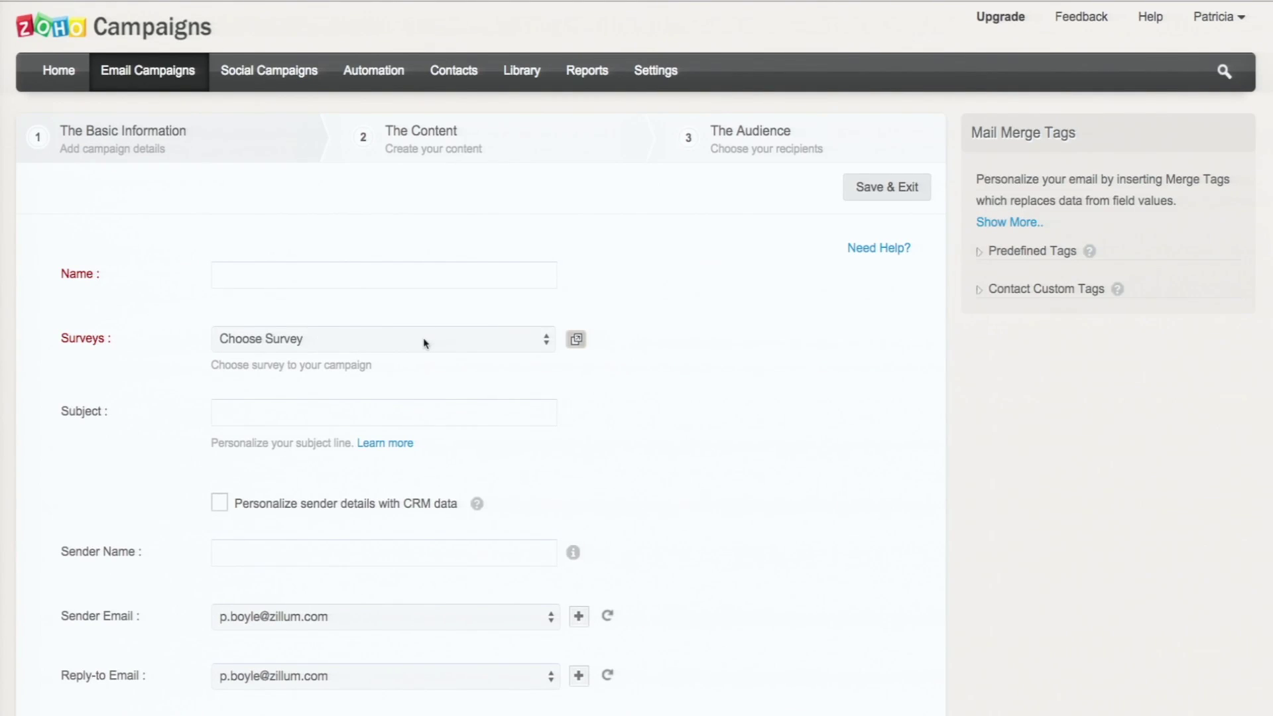
# Name the campaign "Customer Loyalty" and attach the Customer Loyalty survey to it.
pyautogui.click(388, 274)
pyautogui.write('Customer Loyalty')
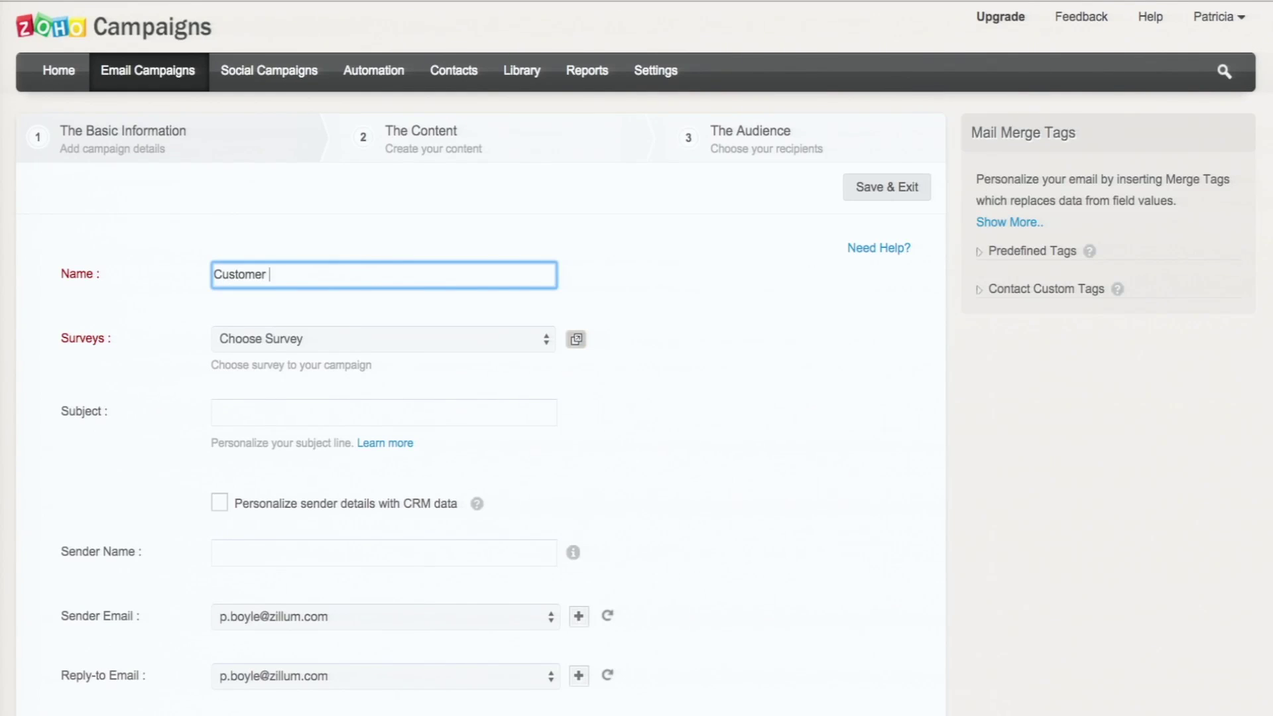
pyautogui.click(321, 340)
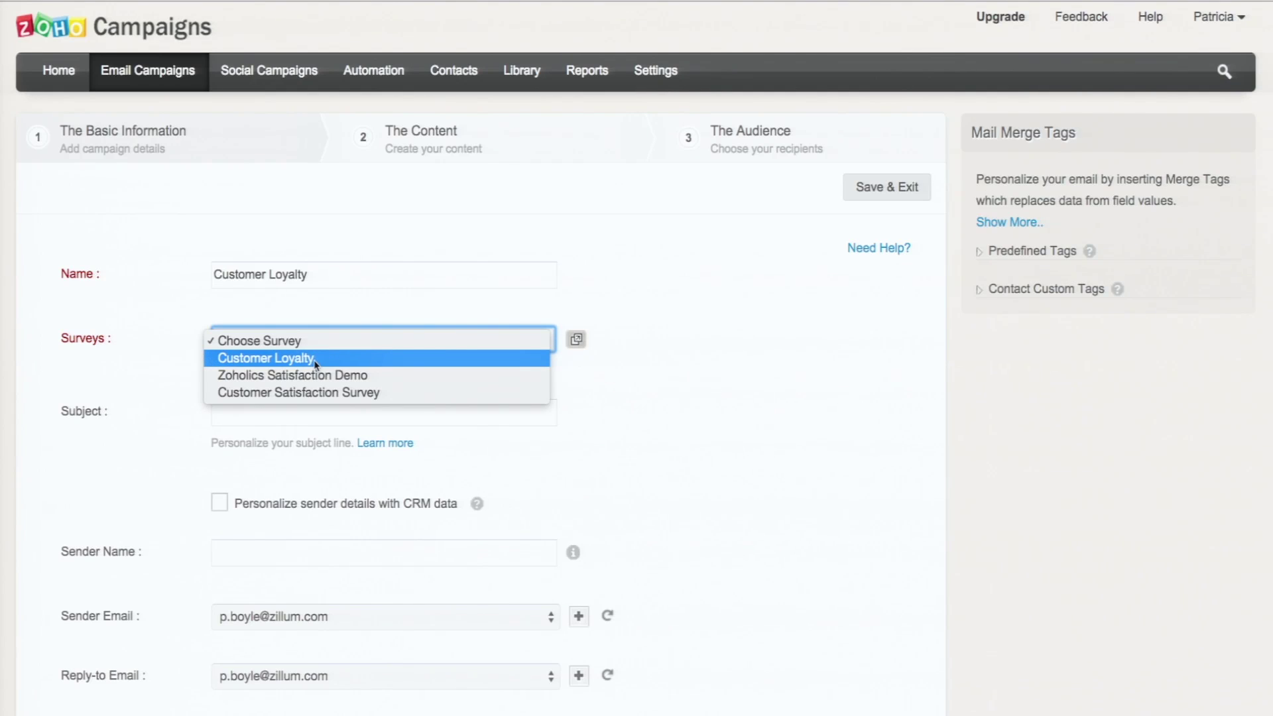
pyautogui.click(316, 364)
# Fill in the sender's name, set the subject to "Please fill out this survey regarding customer loyalty", and proceed to the campaign content.
pyautogui.scroll(-2, 312, 472)
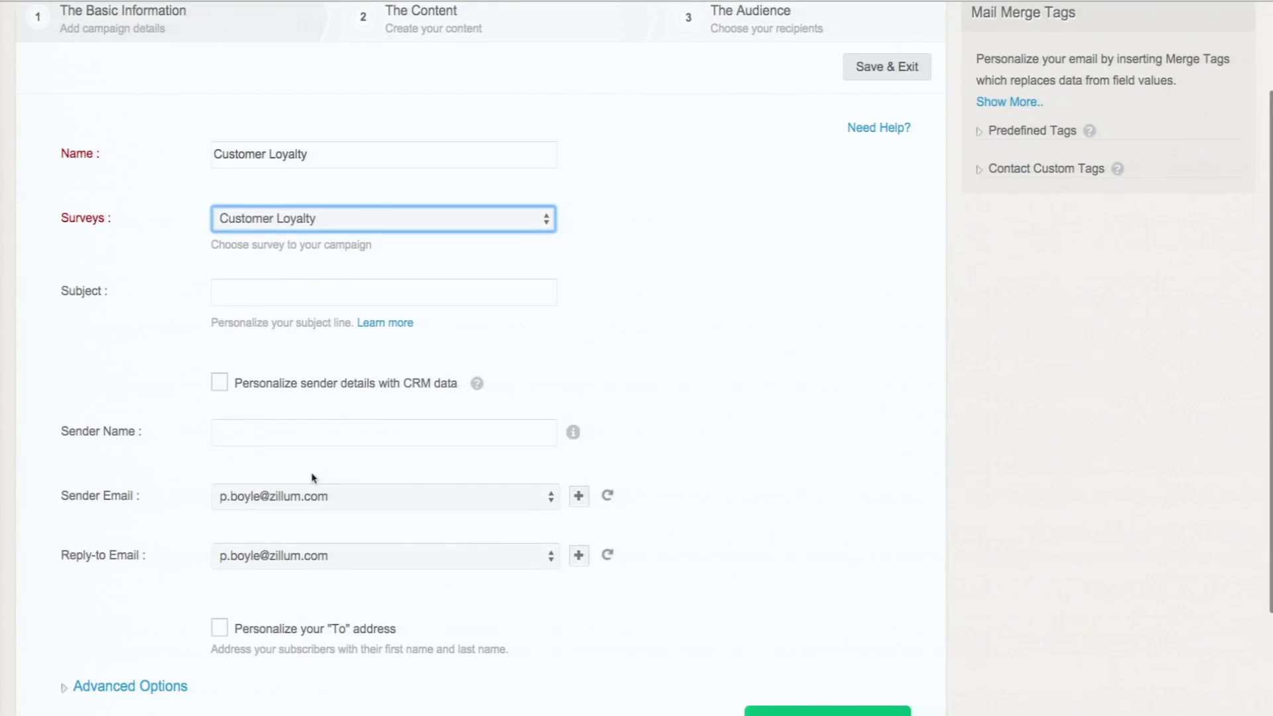
pyautogui.click(308, 437)
pyautogui.write('Mason')
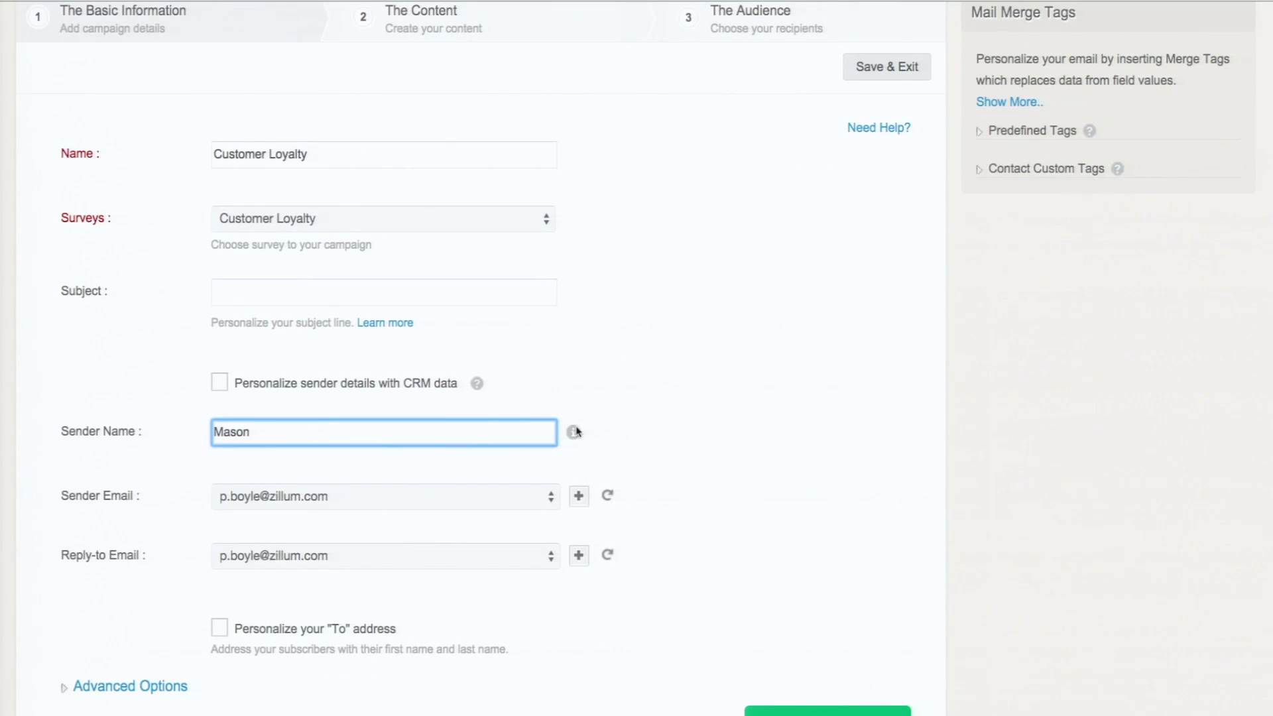
pyautogui.scroll(-2, 577, 433)
pyautogui.click(469, 162)
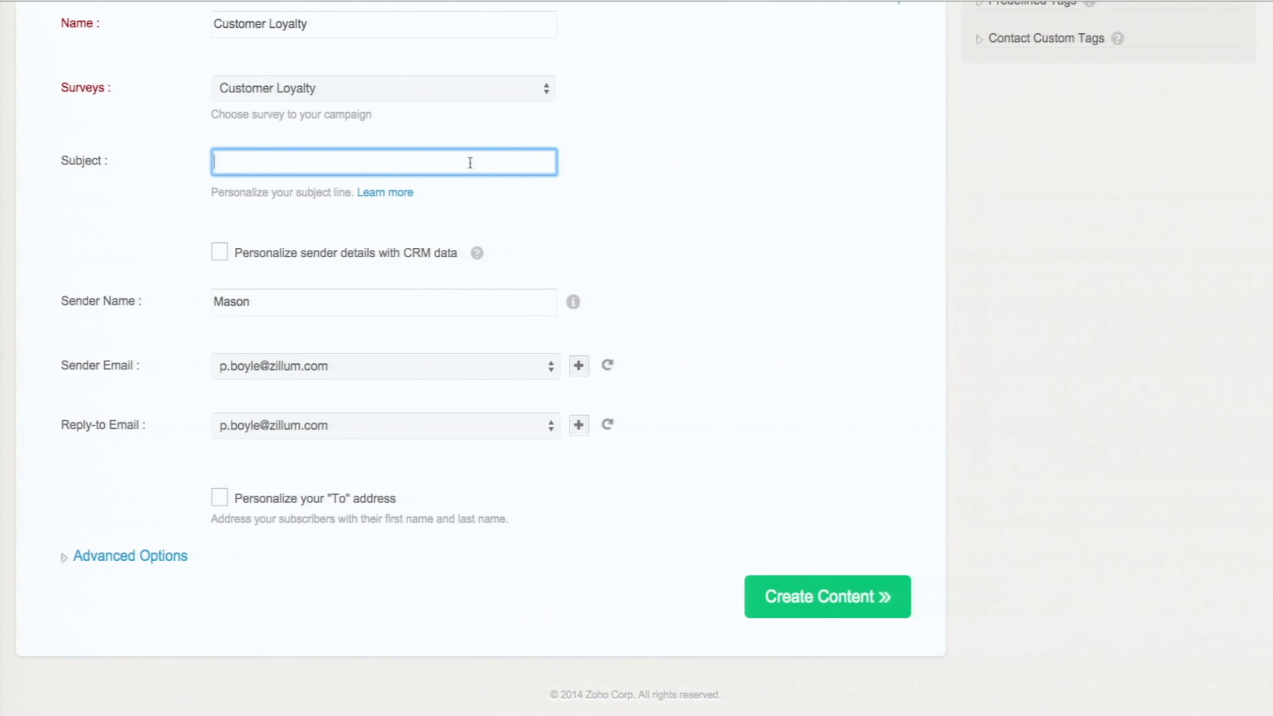
pyautogui.write('Please fill out this survey reg')
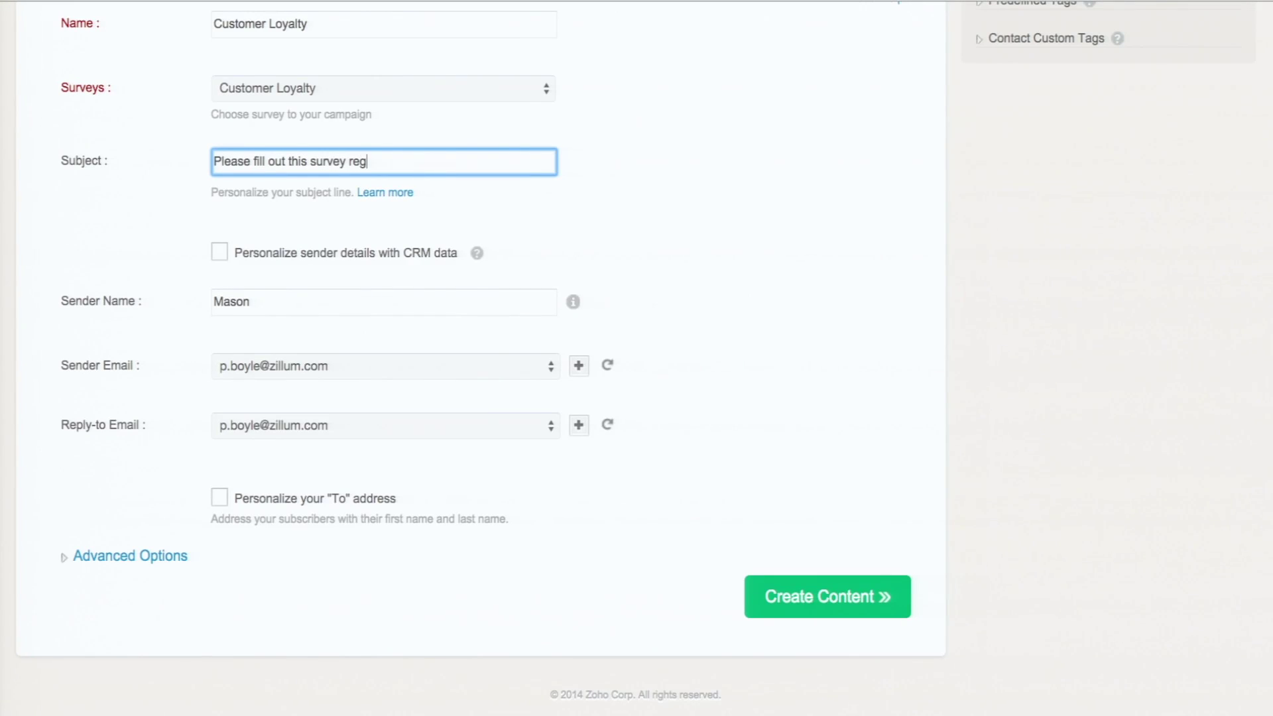
pyautogui.write('arding customer loyalty')
pyautogui.click(799, 597)
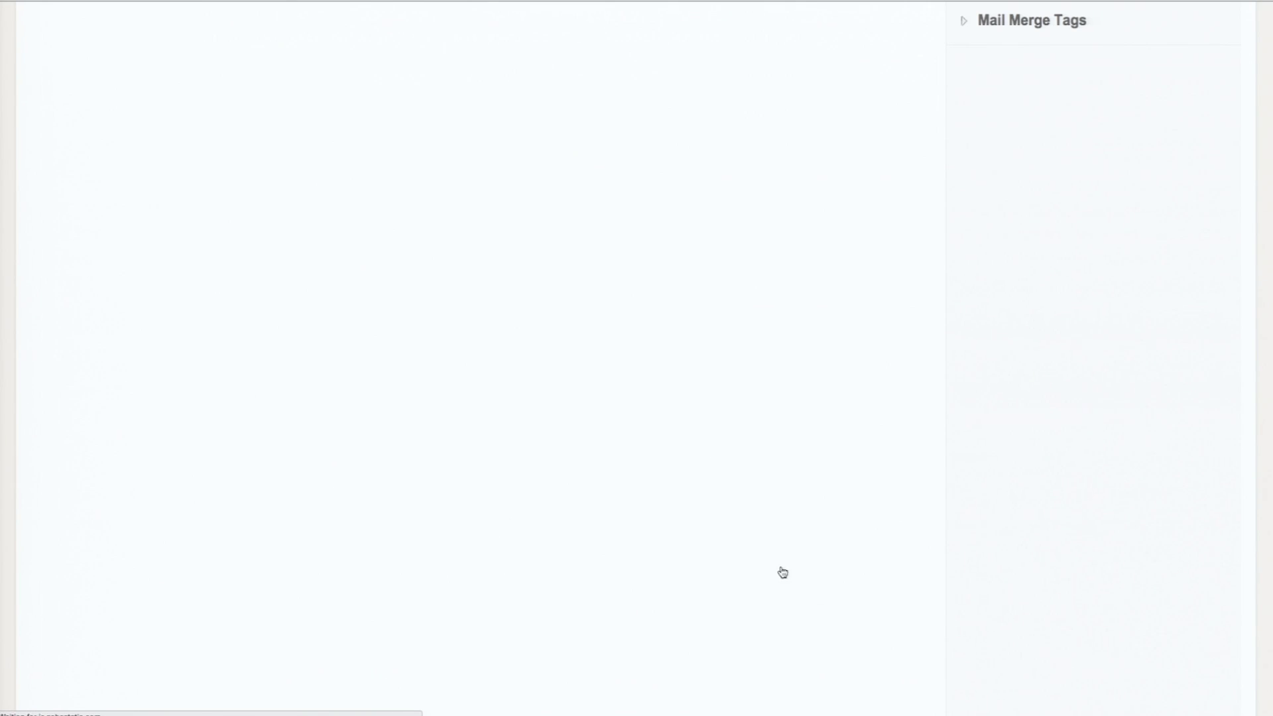
pyautogui.scroll(-3, 398, 489)
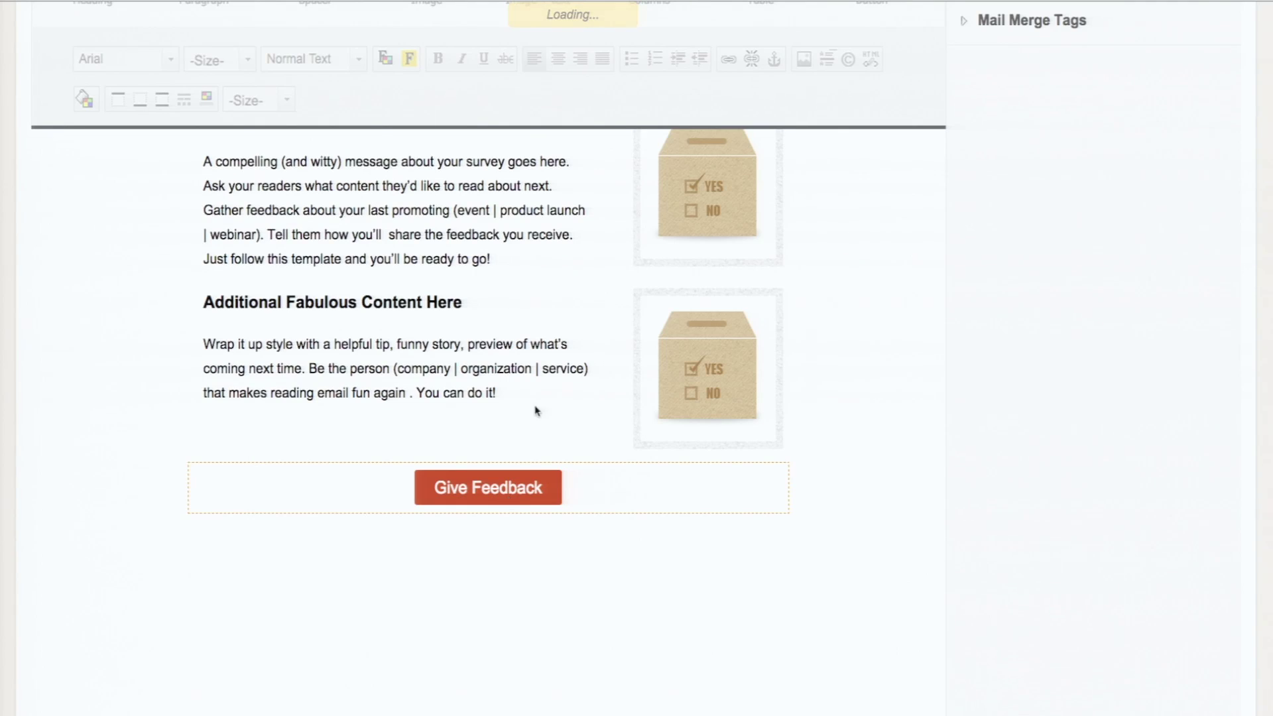
# Replace the template's "Short & Sweet Headline" text with "Please fill this survey".
pyautogui.scroll(1, 556, 317)
pyautogui.scroll(4, 556, 317)
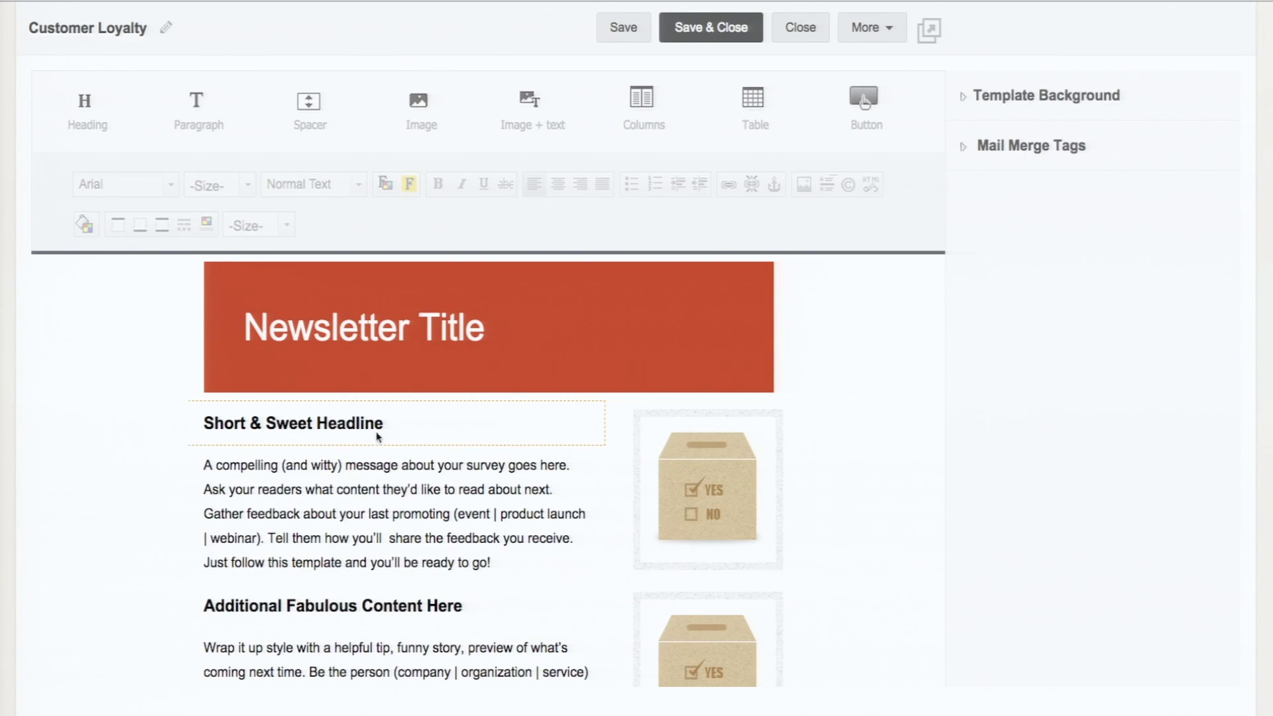
pyautogui.moveTo(386, 427); pyautogui.dragTo(193, 431)
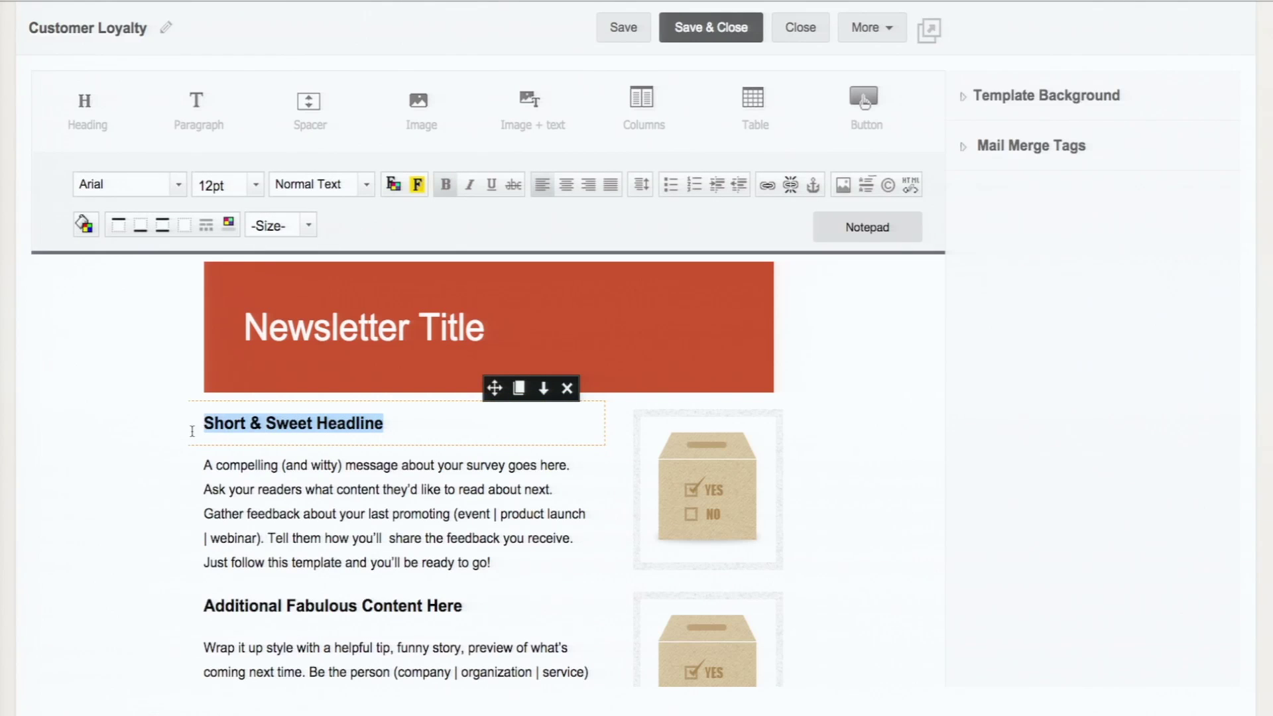
pyautogui.write('Pleas')
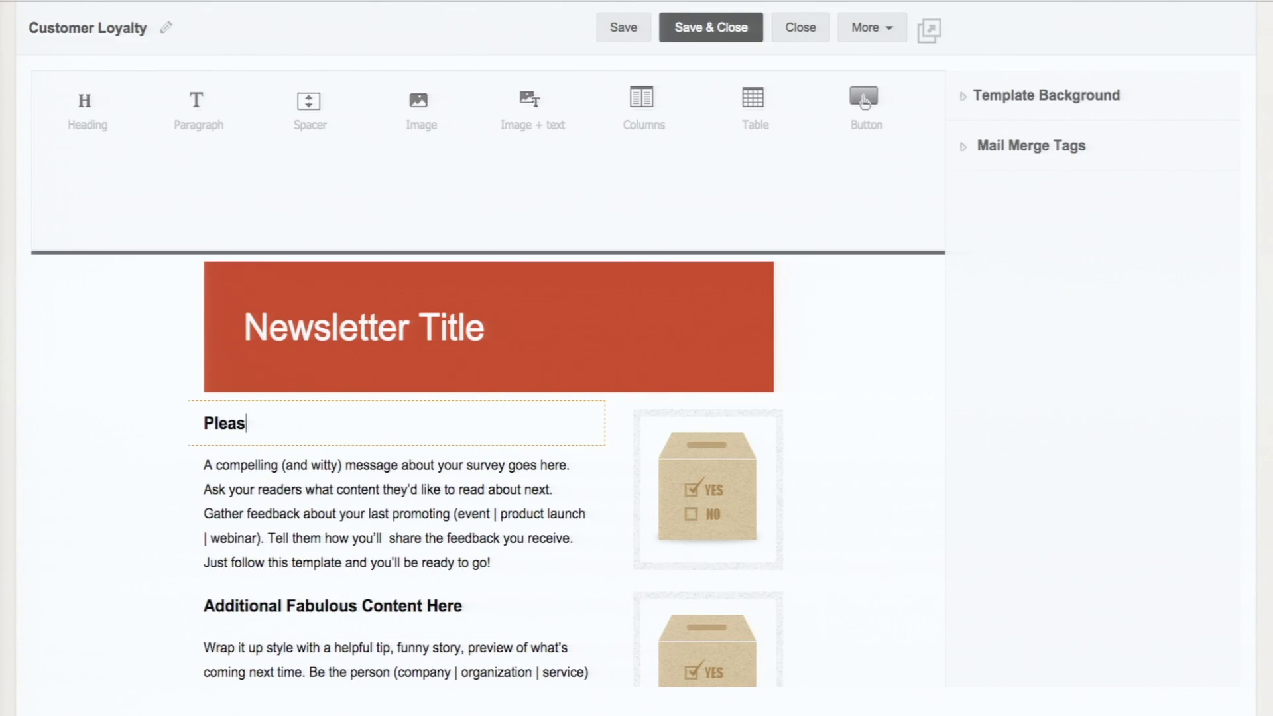
pyautogui.write('e fill')
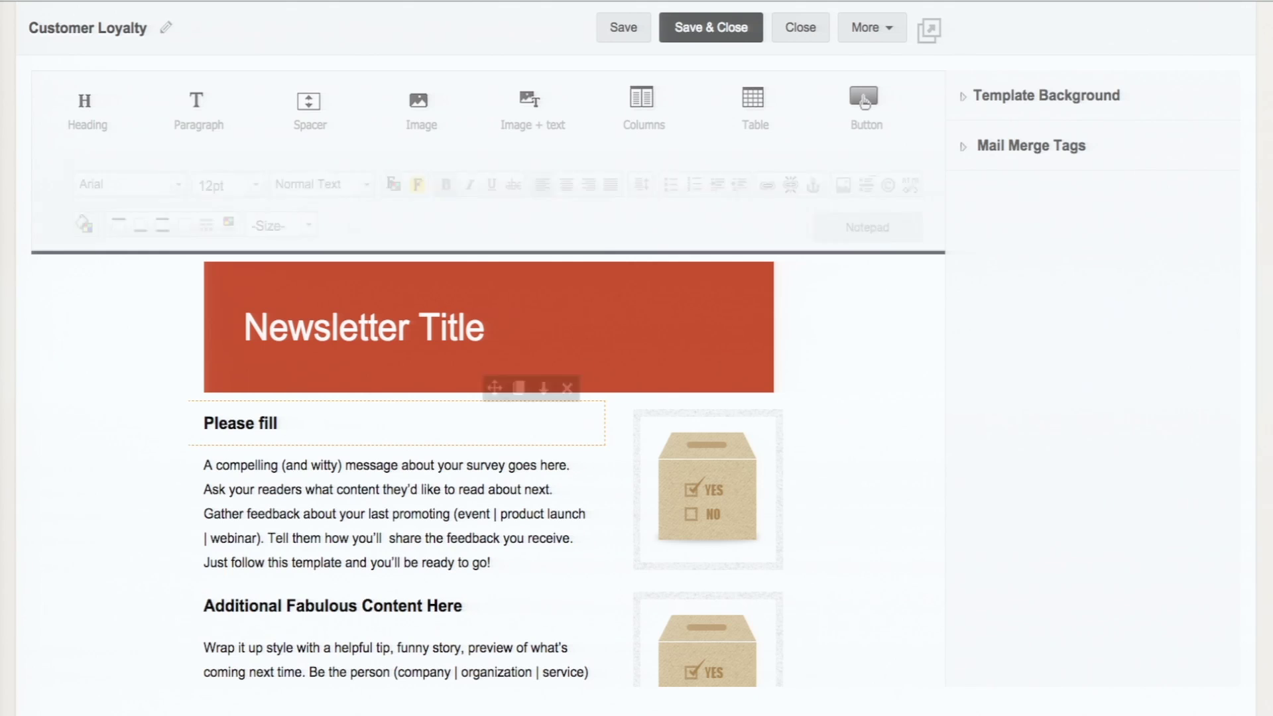
pyautogui.write(' this survey')
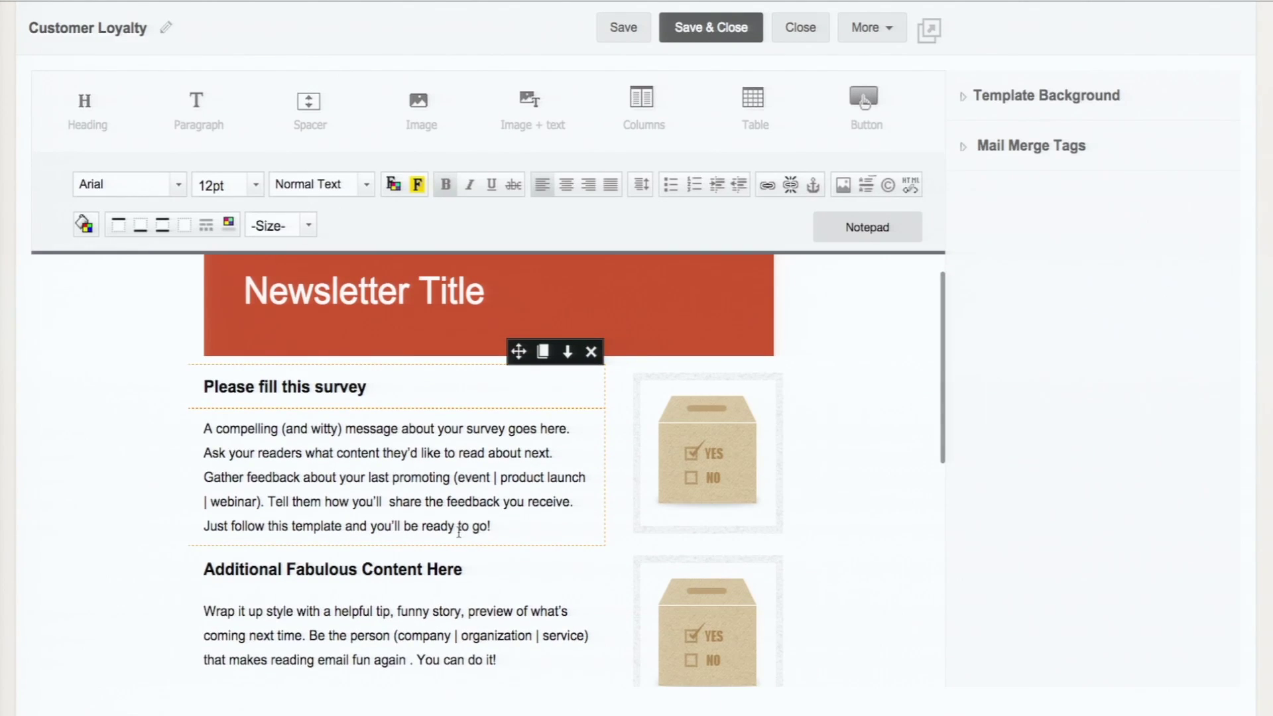
# Look over the email layout, save and close the content, and proceed to the campaign's audience selection.
pyautogui.scroll(-2, 459, 530)
pyautogui.scroll(1, 459, 531)
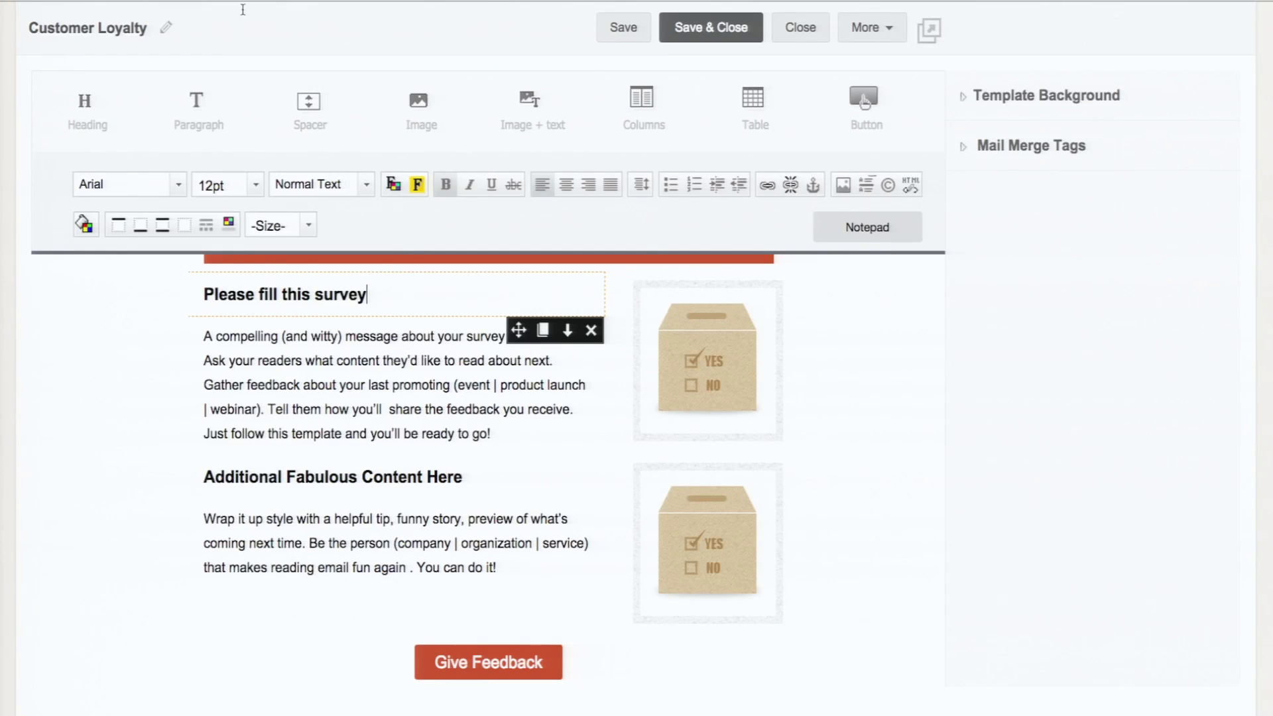
pyautogui.scroll(-1, 766, 577)
pyautogui.scroll(3, 766, 577)
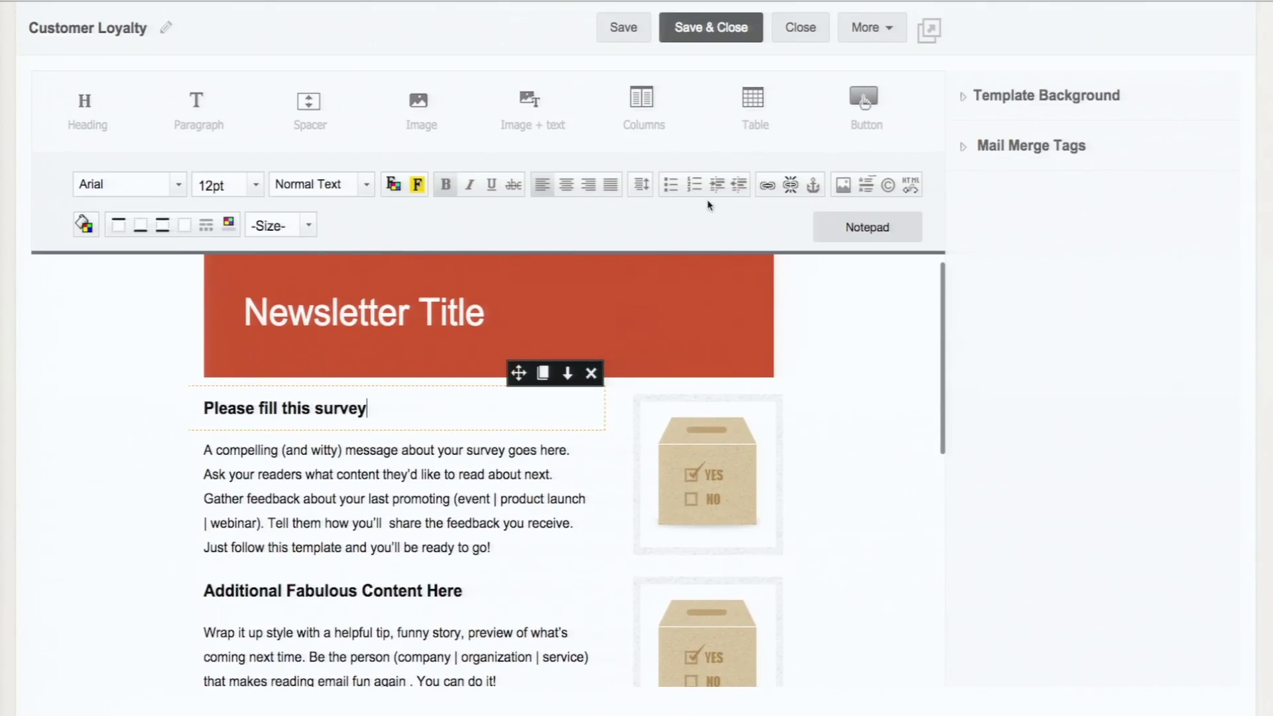
pyautogui.click(728, 30)
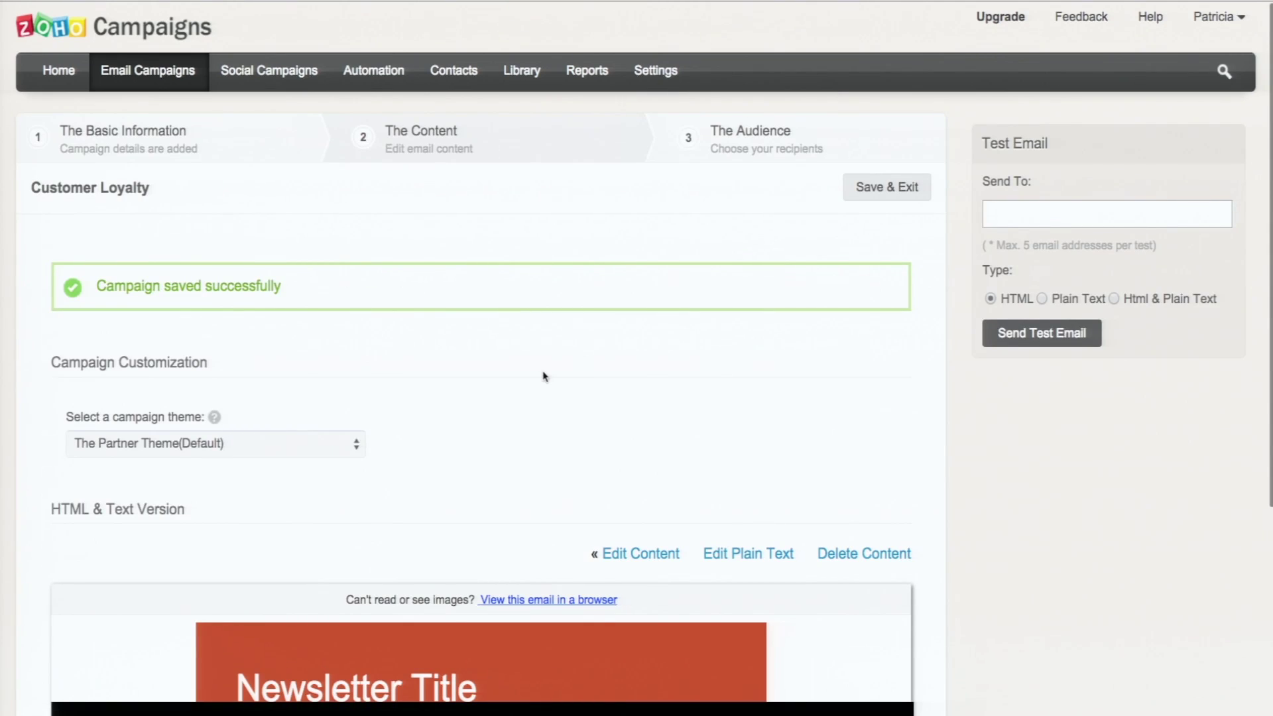
pyautogui.scroll(-3, 544, 376)
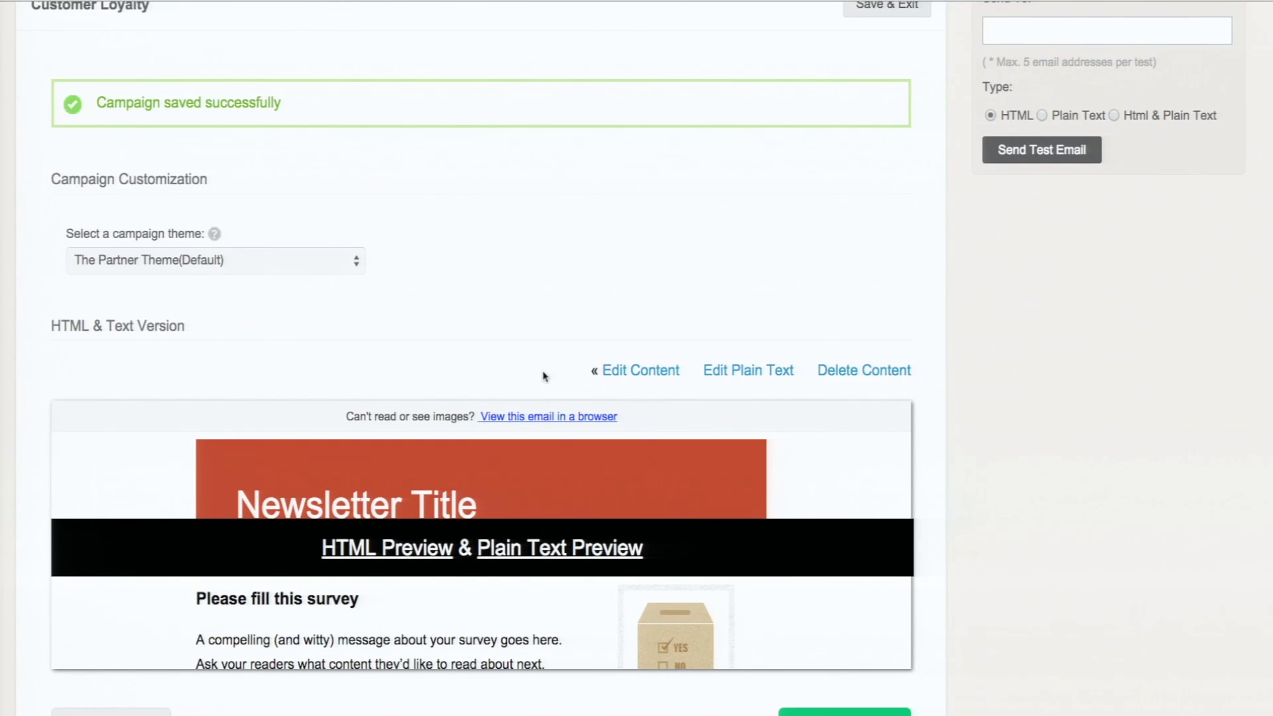
pyautogui.scroll(-2, 544, 376)
pyautogui.click(820, 638)
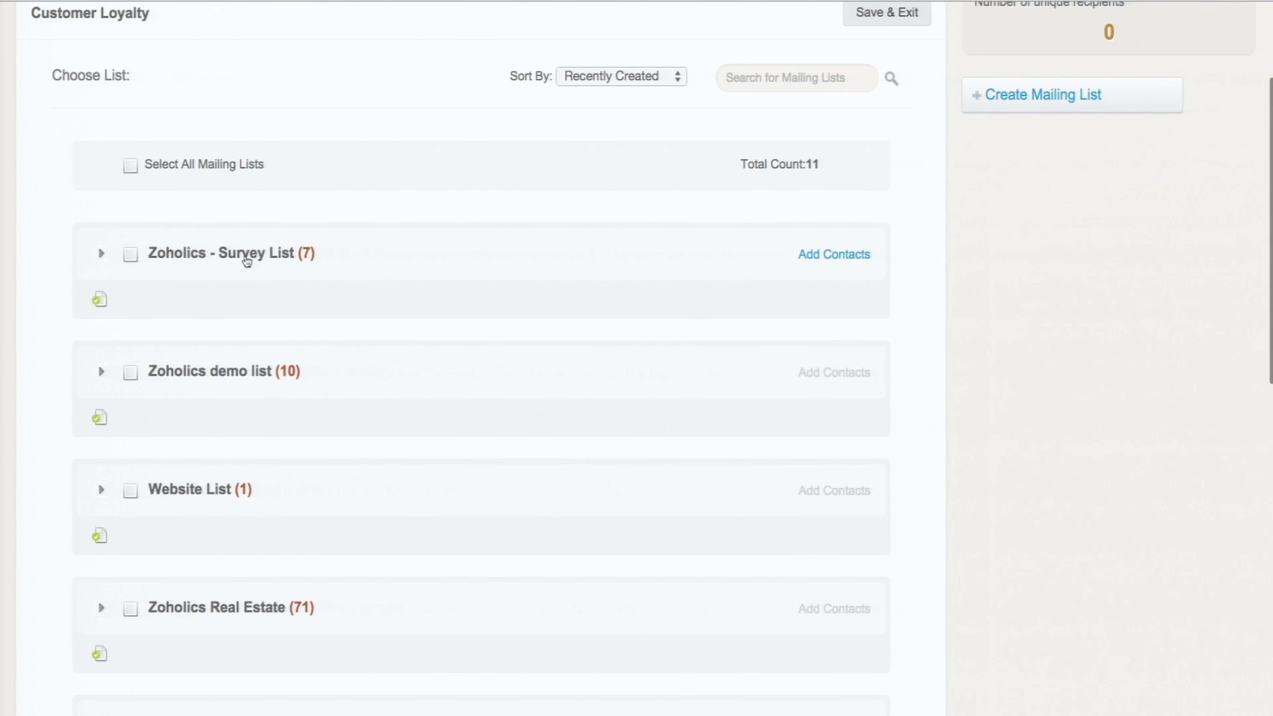
# Choose the "Zoholics - Survey List" mailing list as the campaign's audience and proceed to the campaign overview.
pyautogui.click(131, 256)
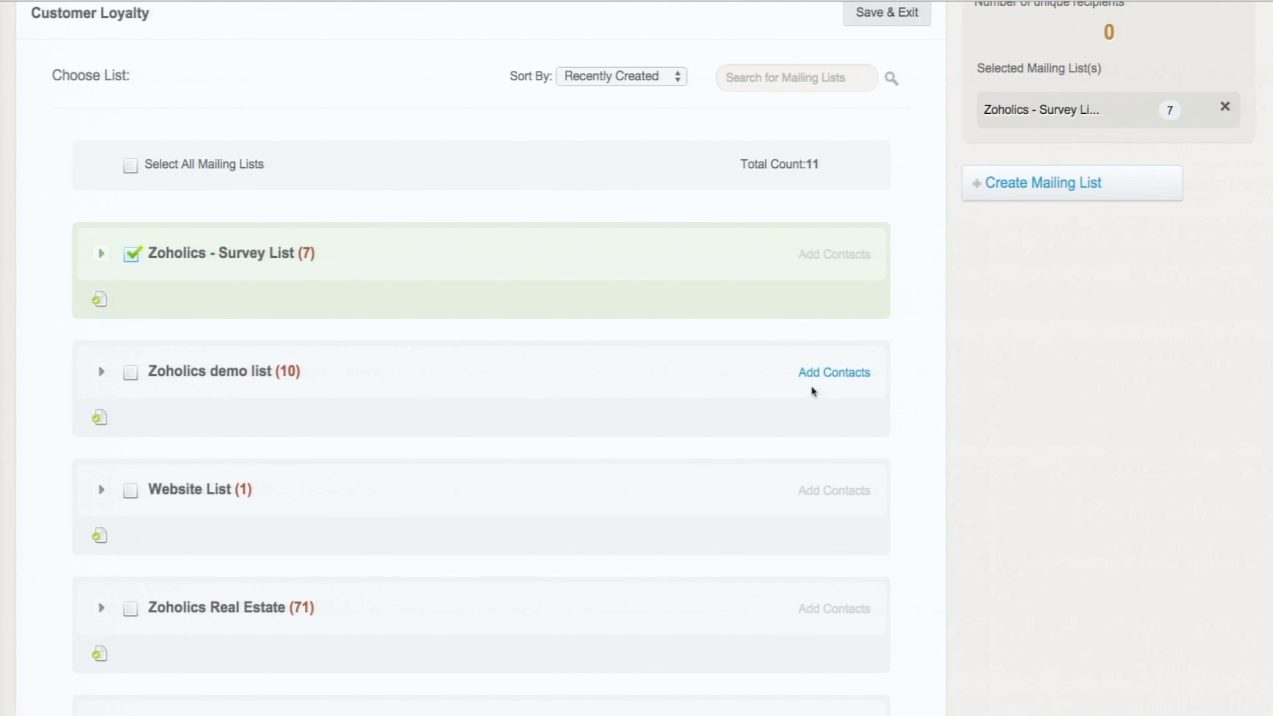
pyautogui.scroll(-3, 812, 390)
pyautogui.scroll(-10, 1003, 354)
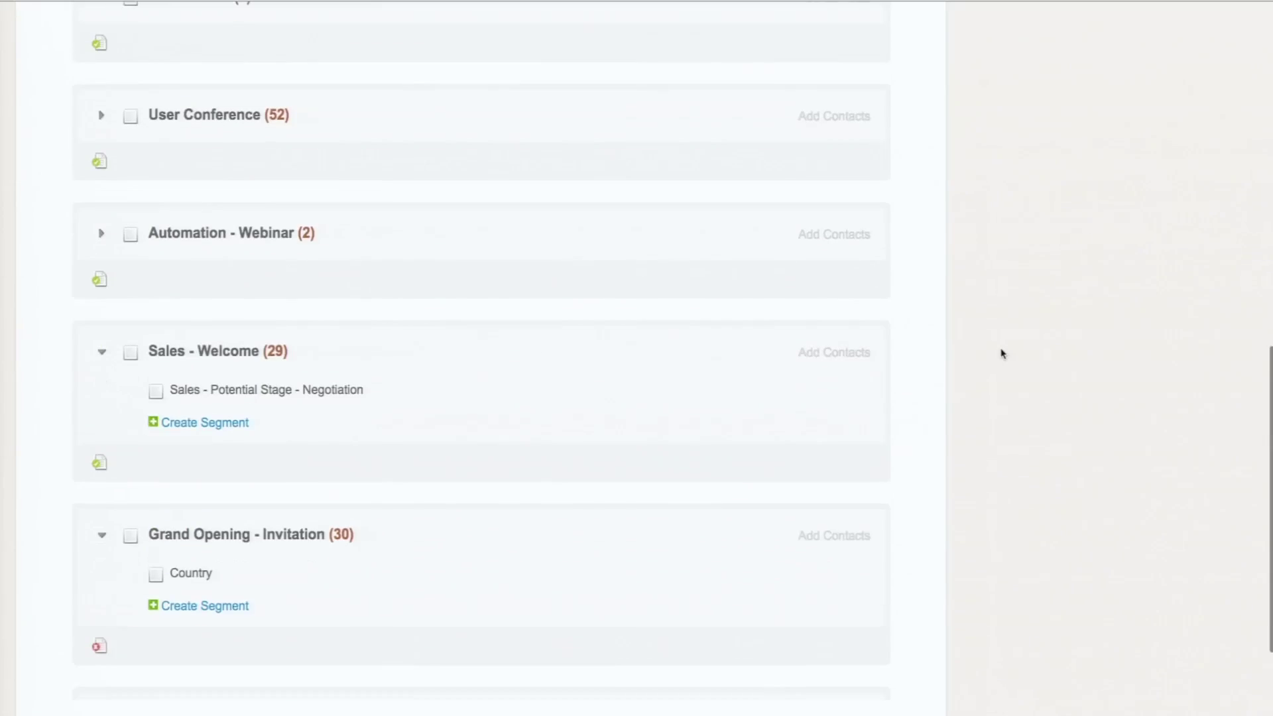
pyautogui.click(837, 603)
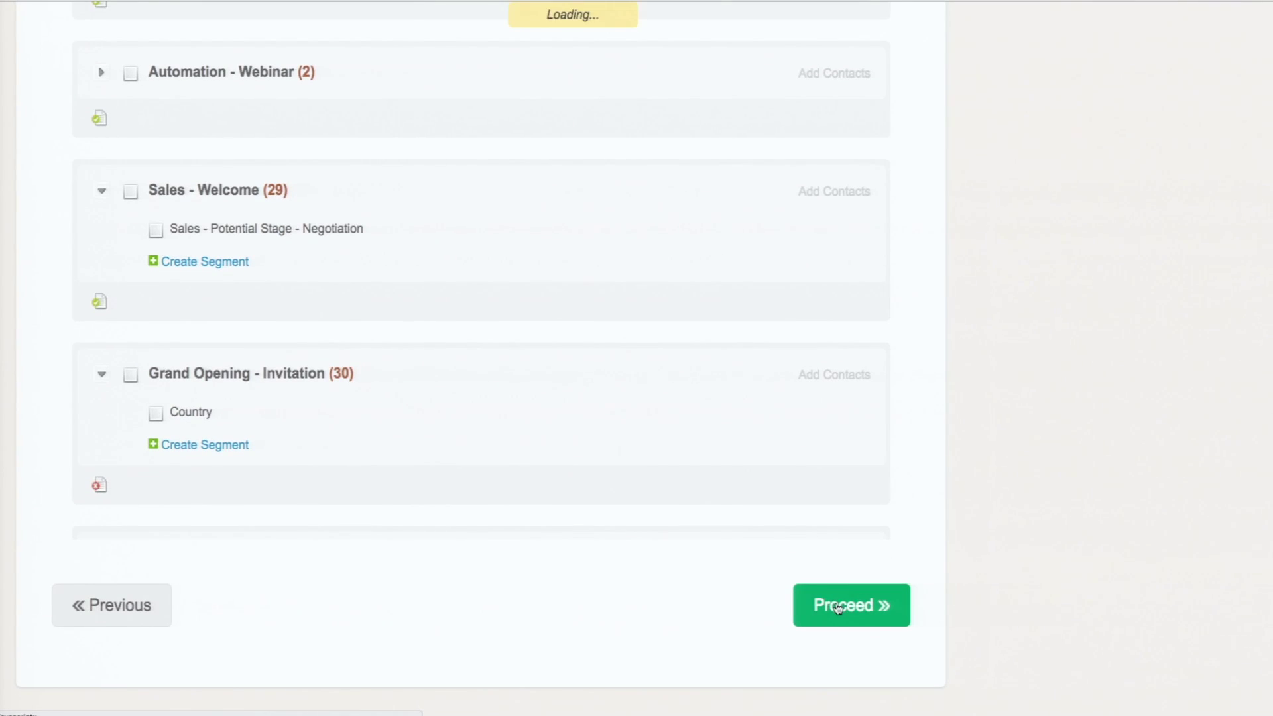
# Send the Customer Loyalty campaign immediately to the selected mailing list, confirming the send.
pyautogui.scroll(5, 632, 292)
pyautogui.scroll(6, 632, 292)
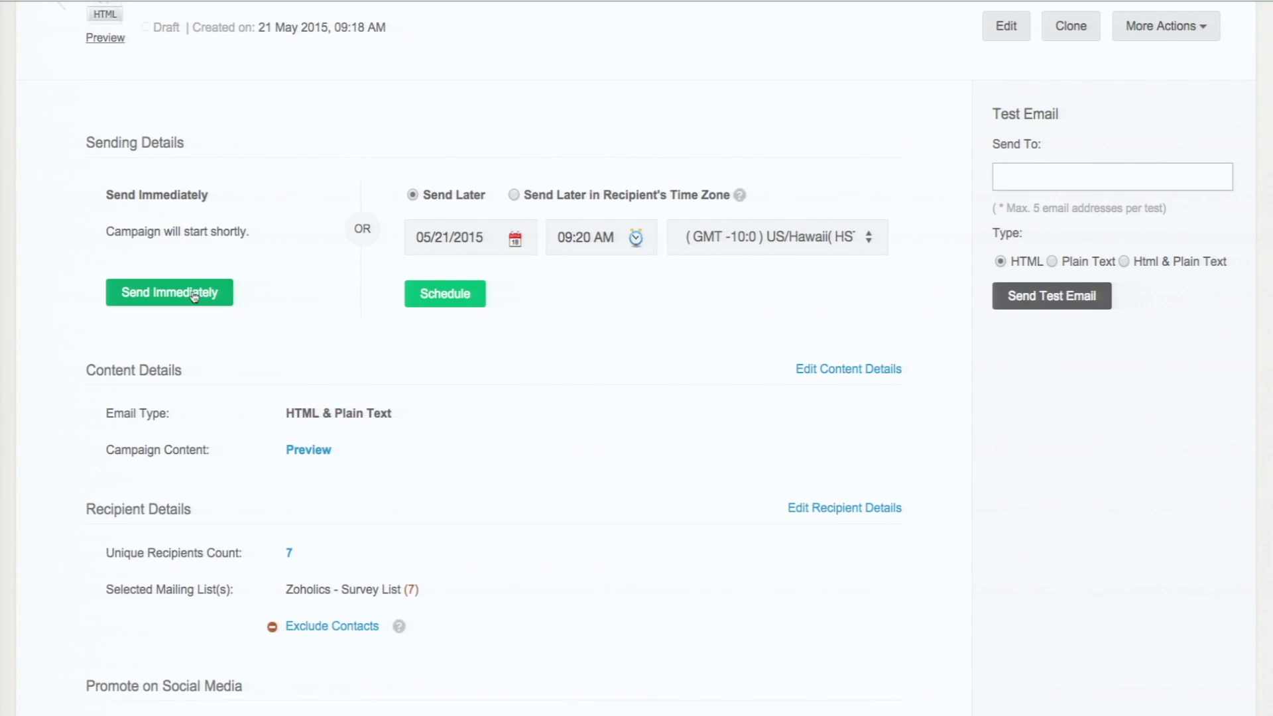
pyautogui.click(195, 297)
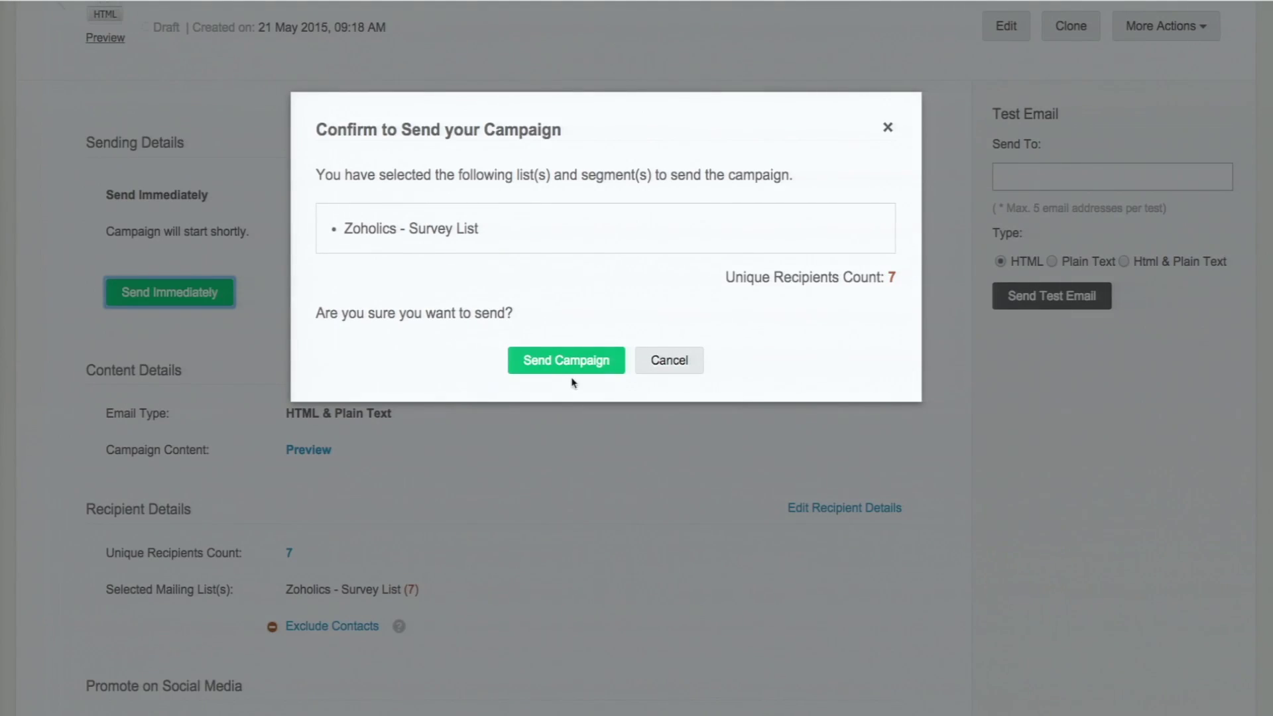
pyautogui.click(581, 364)
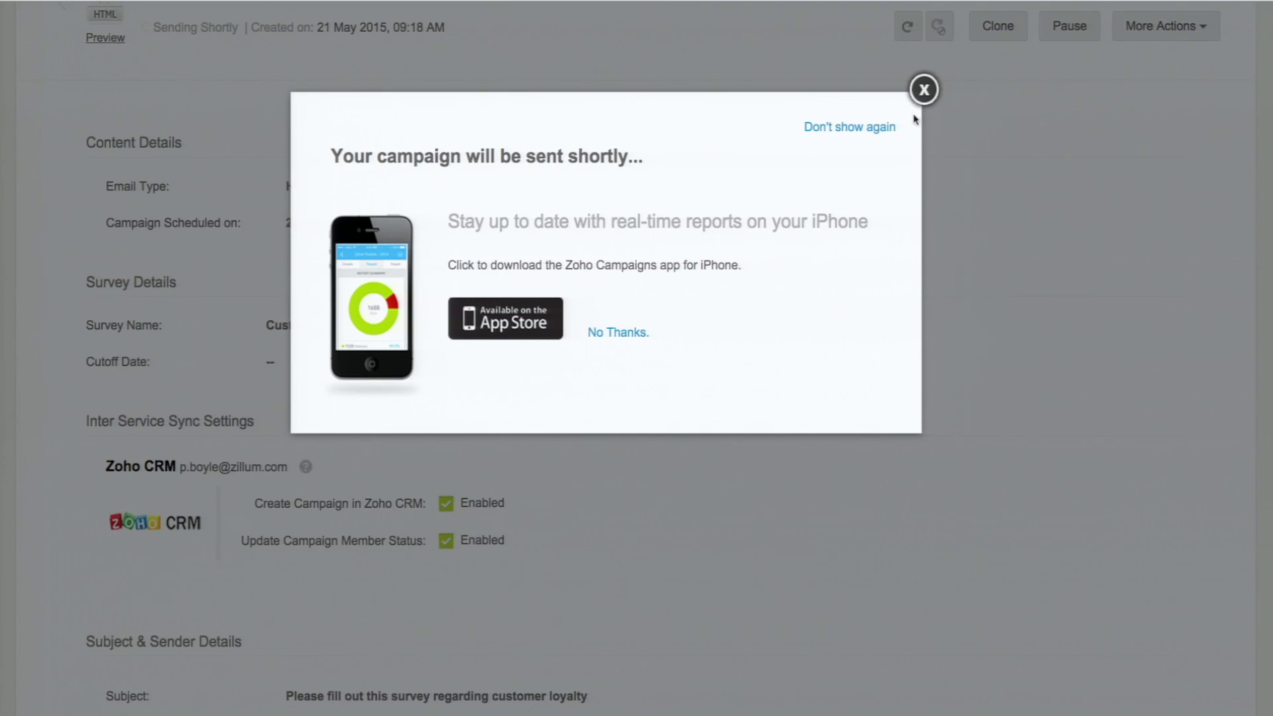
# Dismiss the iPhone app promotion and reopen the Customer Loyalty campaign from the campaigns list.
pyautogui.click(925, 91)
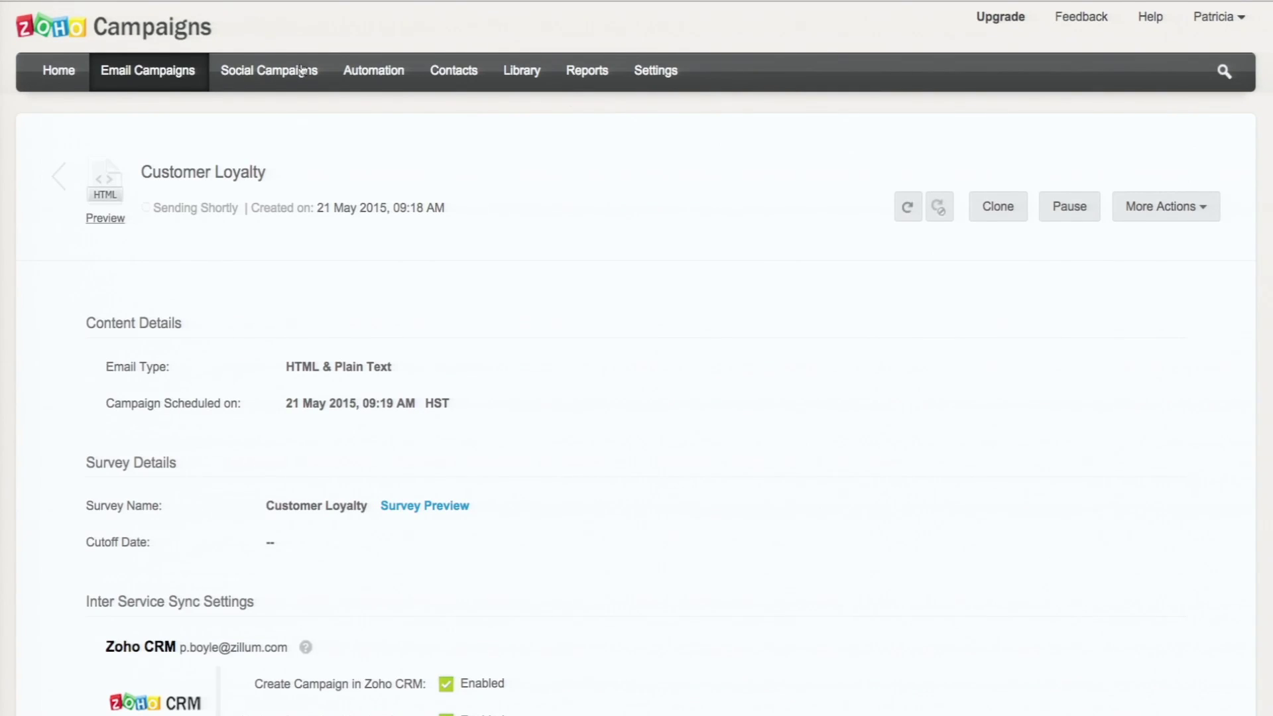
pyautogui.click(153, 76)
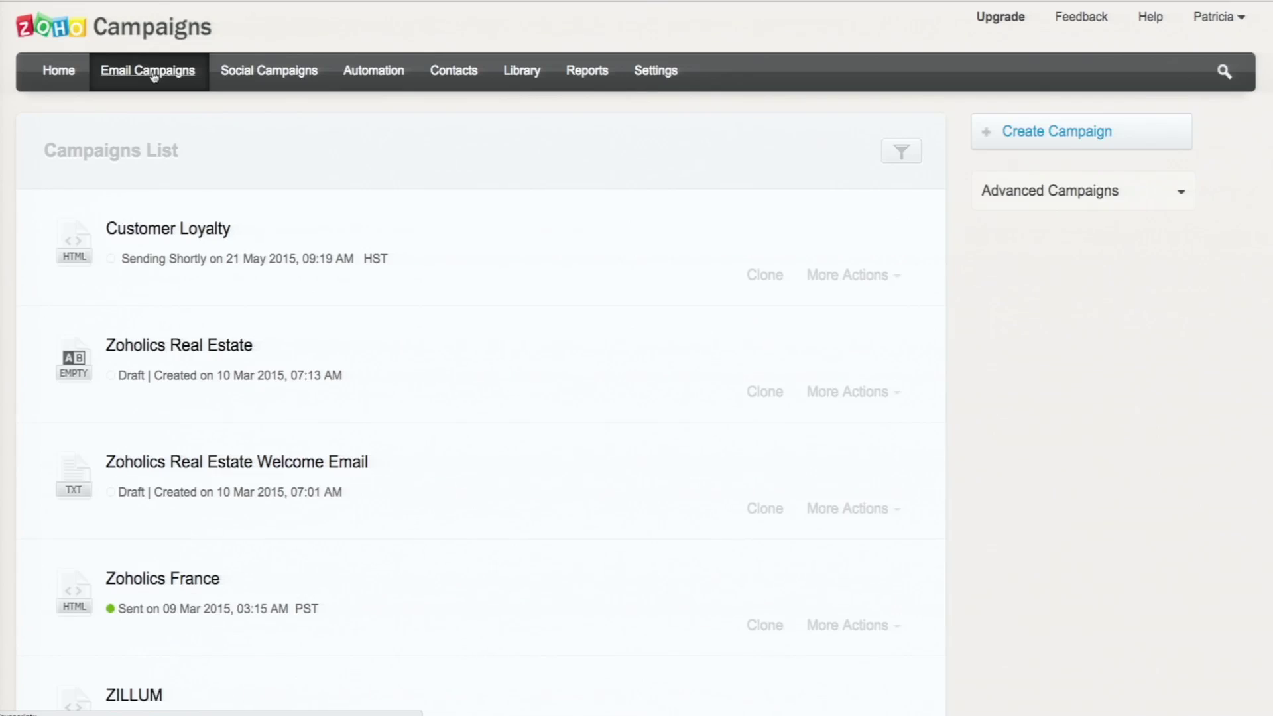
pyautogui.click(171, 232)
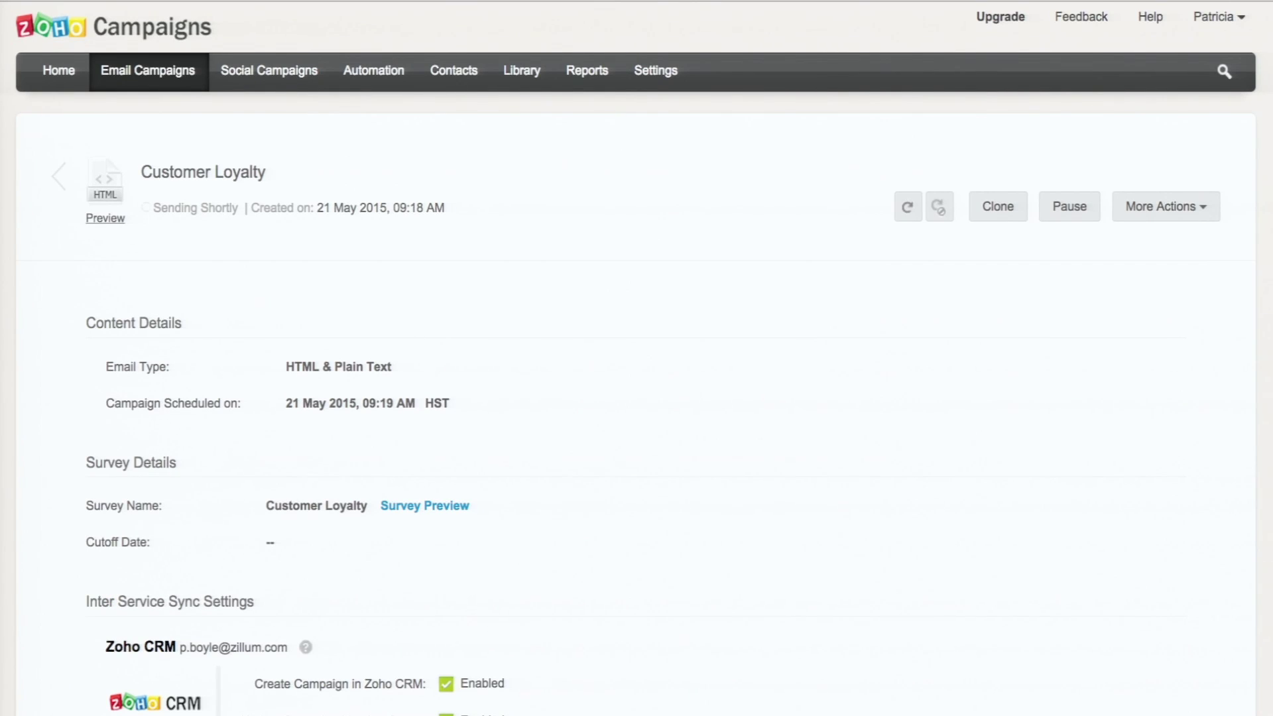
# Review the Customer Loyalty sync's details and the Campaigns to CRM settings in the Zoho CRM contact sync.
pyautogui.click(456, 71)
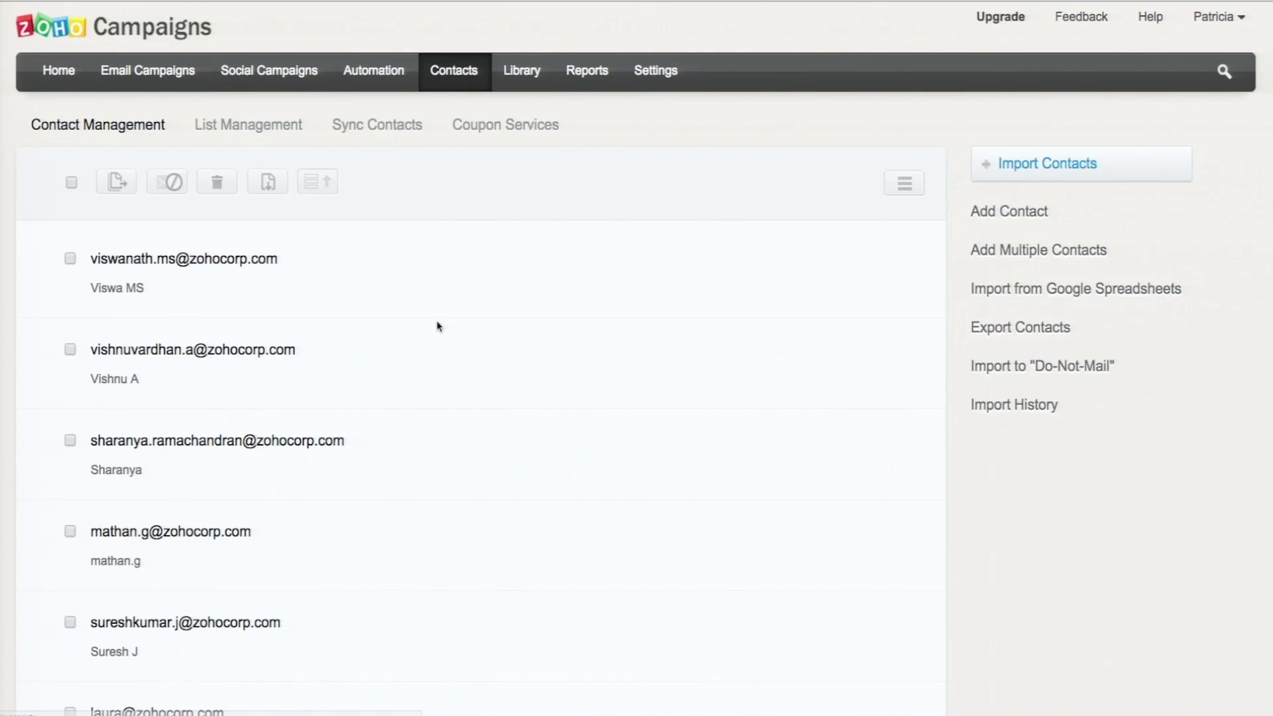
pyautogui.click(407, 133)
pyautogui.scroll(-4, 577, 494)
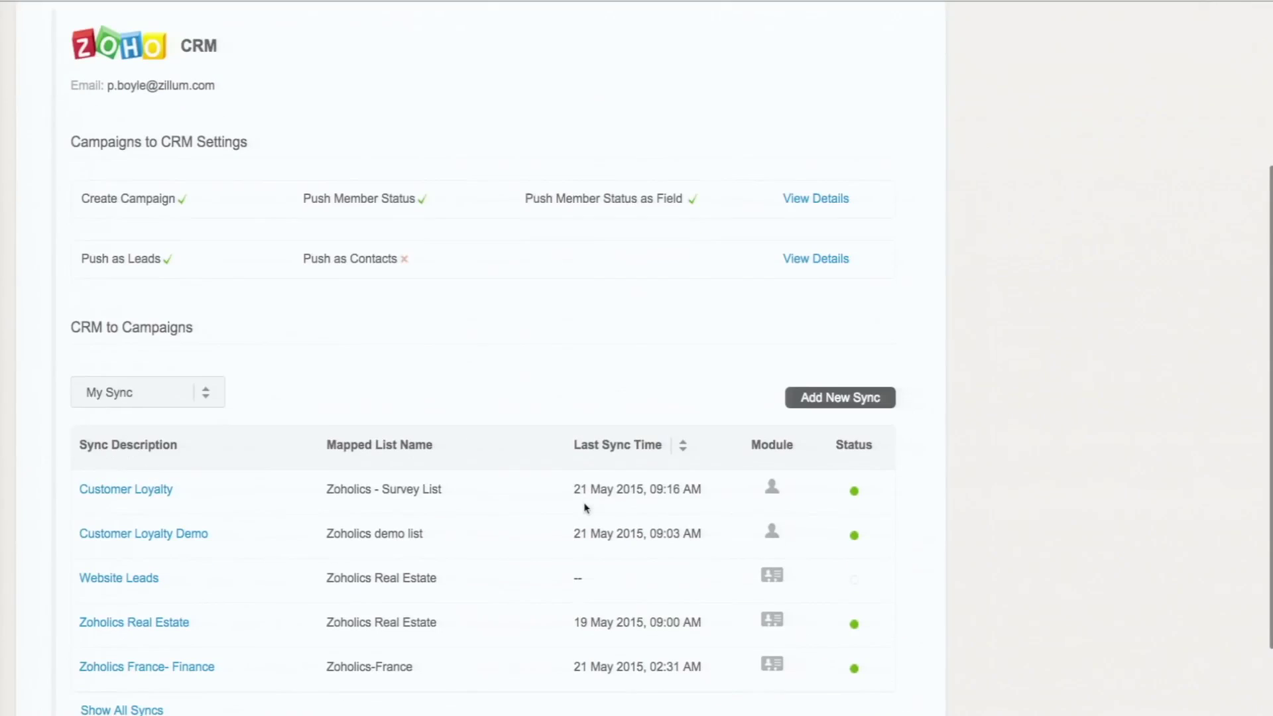
pyautogui.scroll(4, 576, 492)
pyautogui.scroll(-3, 454, 358)
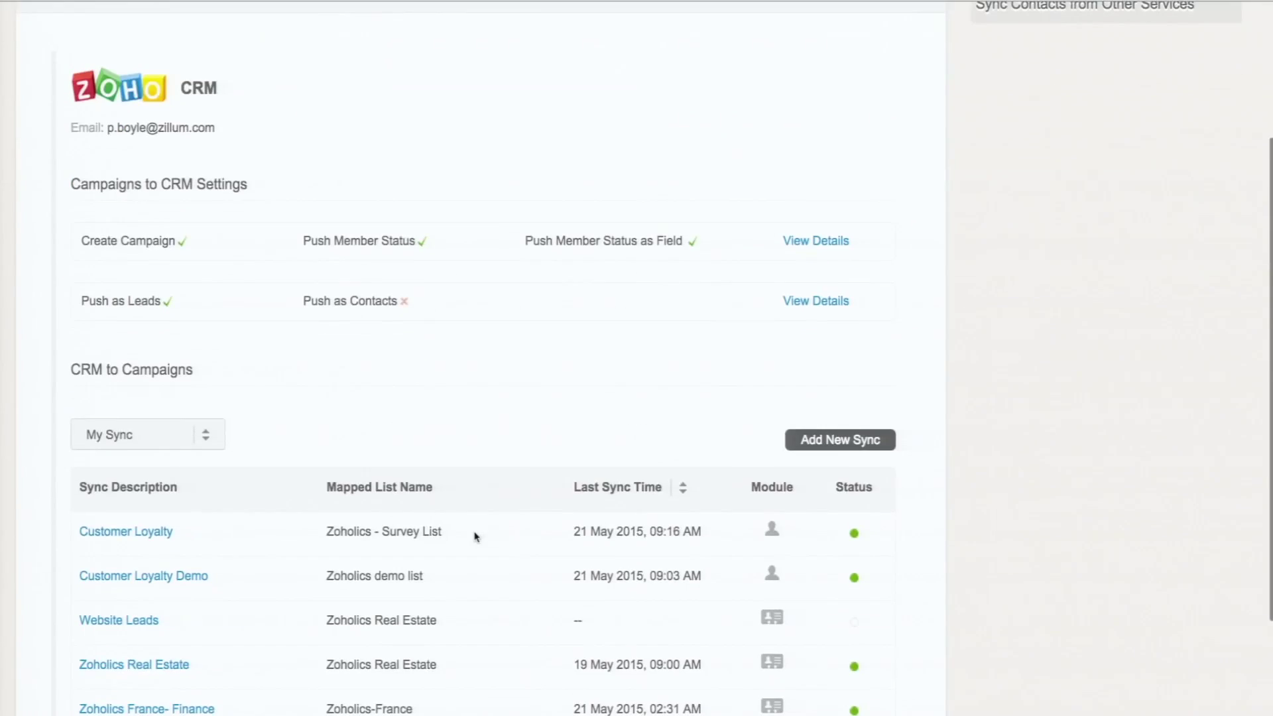
pyautogui.click(142, 531)
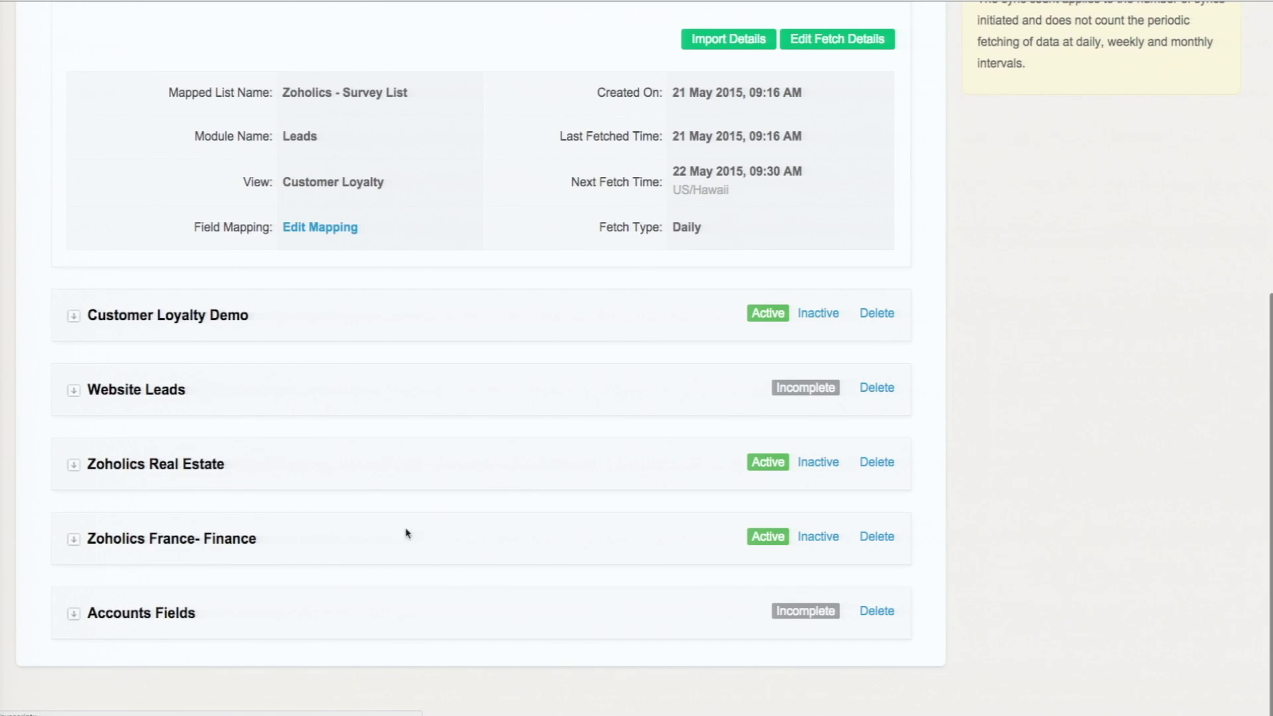
pyautogui.scroll(3, 433, 526)
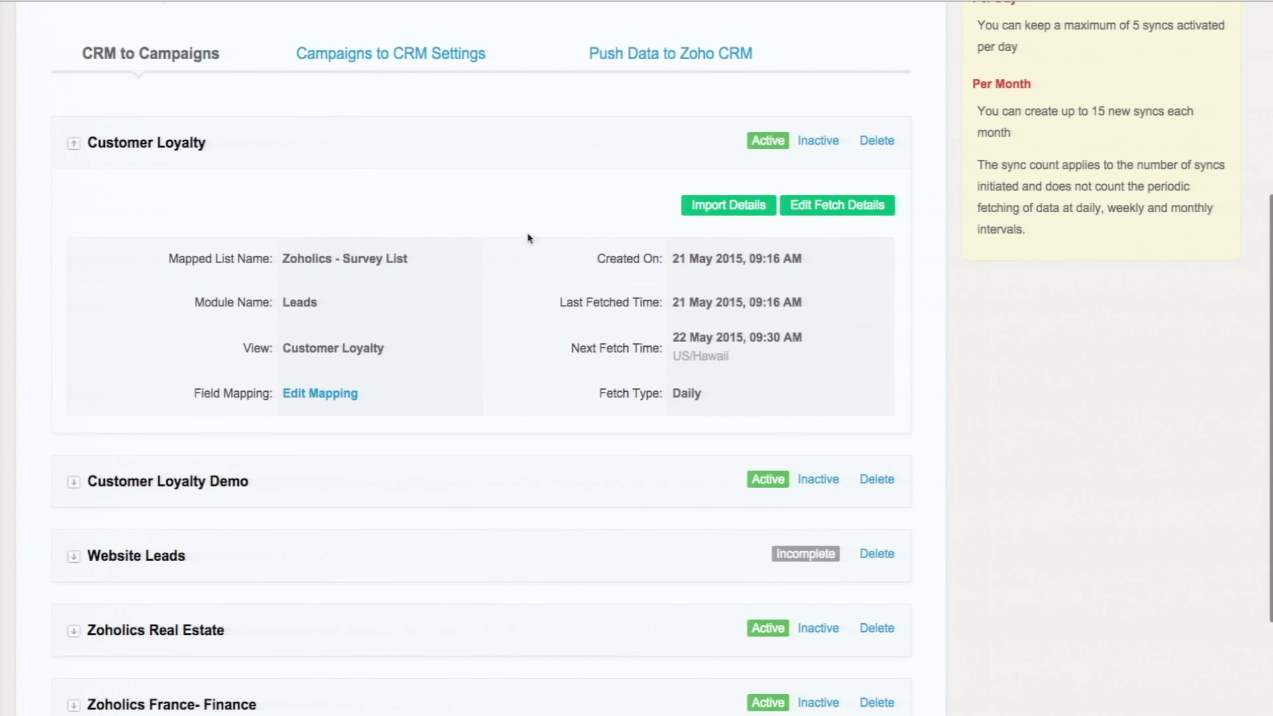
pyautogui.click(445, 59)
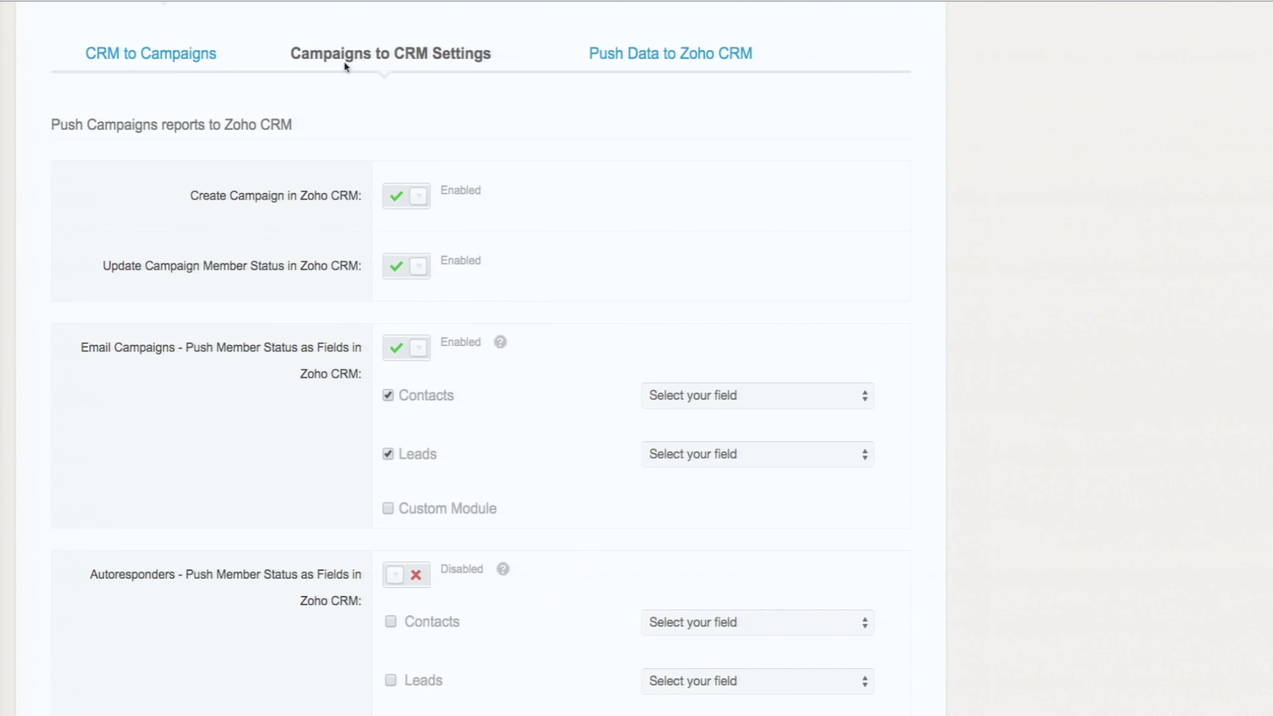
# Go back to the email campaigns and open the Customer Loyalty campaign to check its sending status.
pyautogui.scroll(5, 337, 155)
pyautogui.click(165, 78)
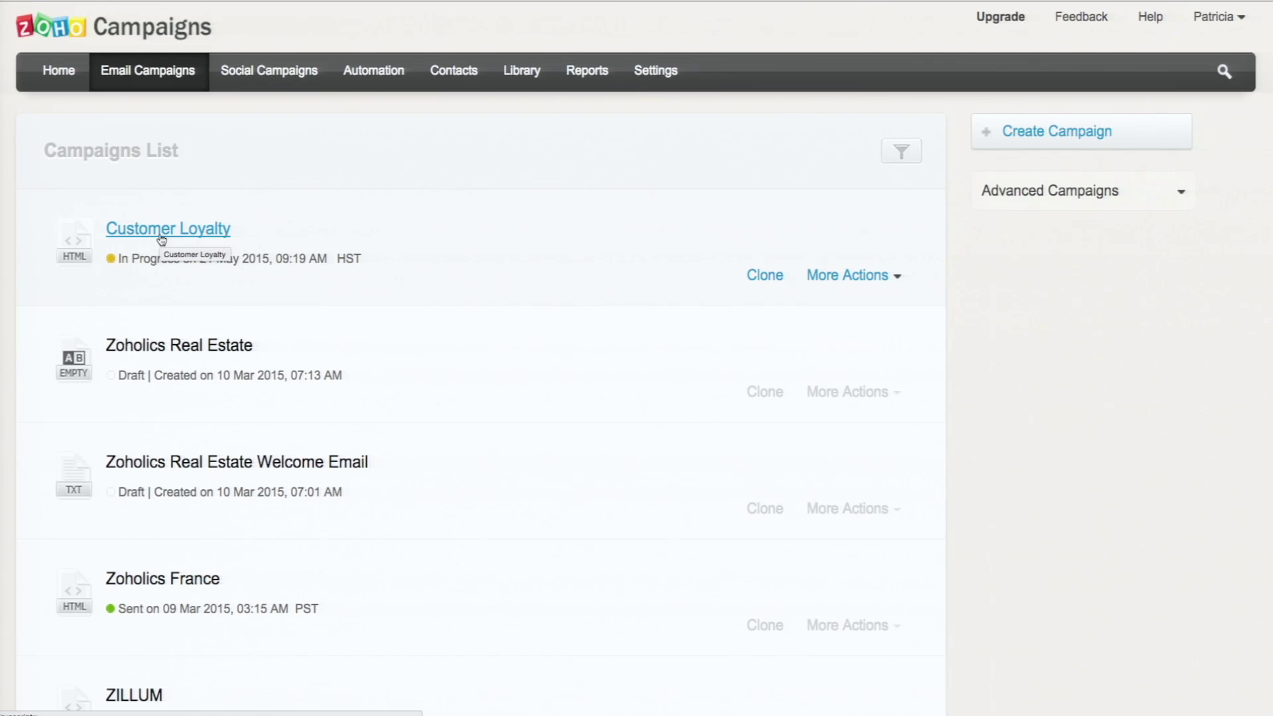
pyautogui.click(162, 240)
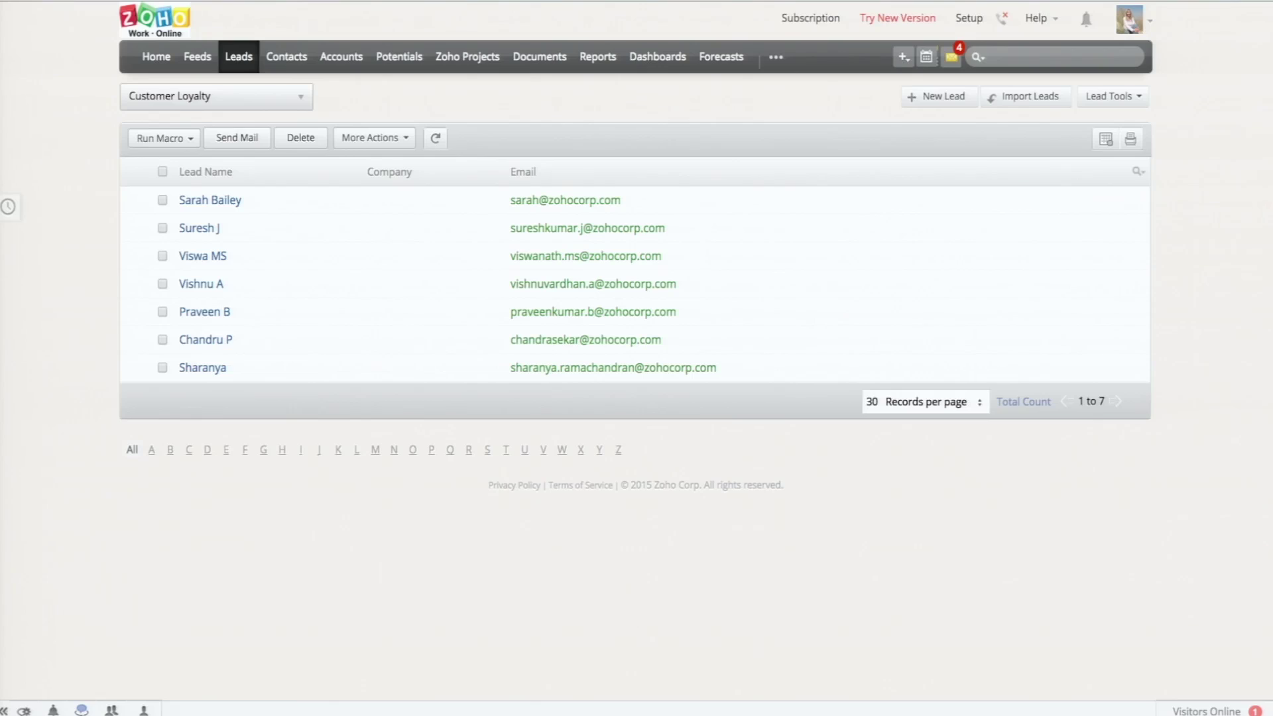
# In Zoho CRM, open the Customer Loyalty record in the Campaigns module, then return to the leads.
pyautogui.click(776, 57)
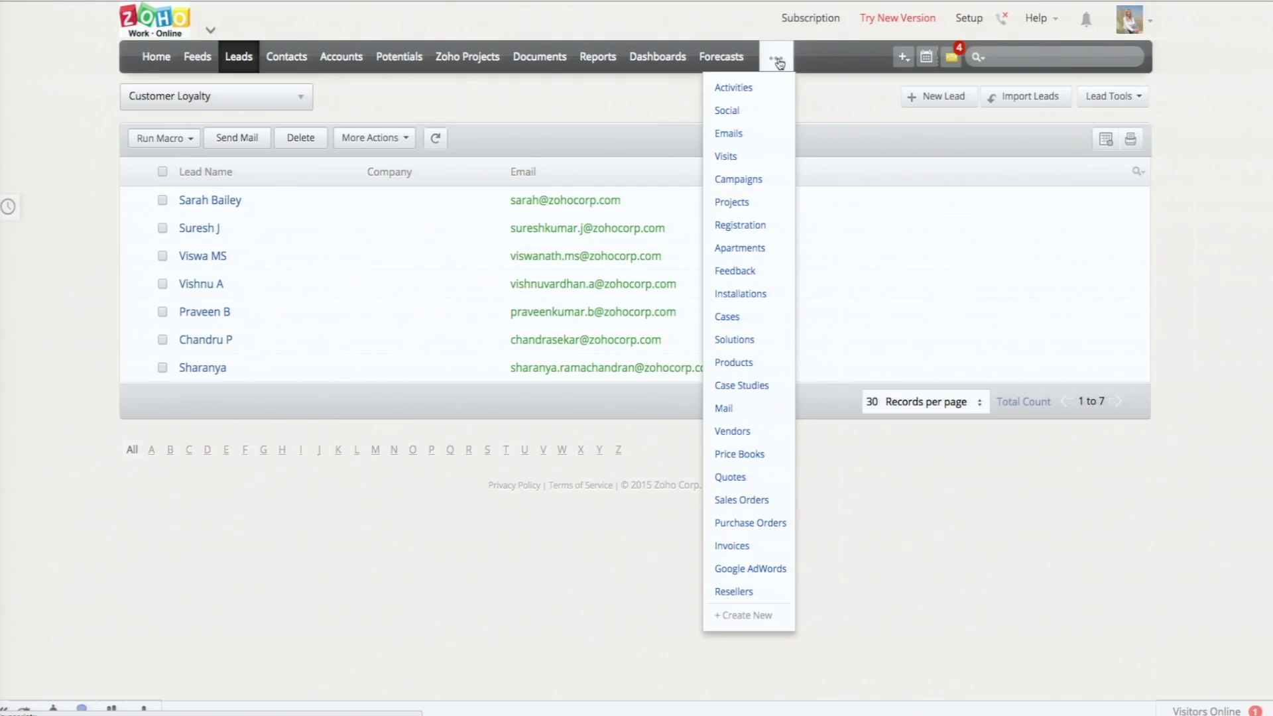
pyautogui.click(741, 179)
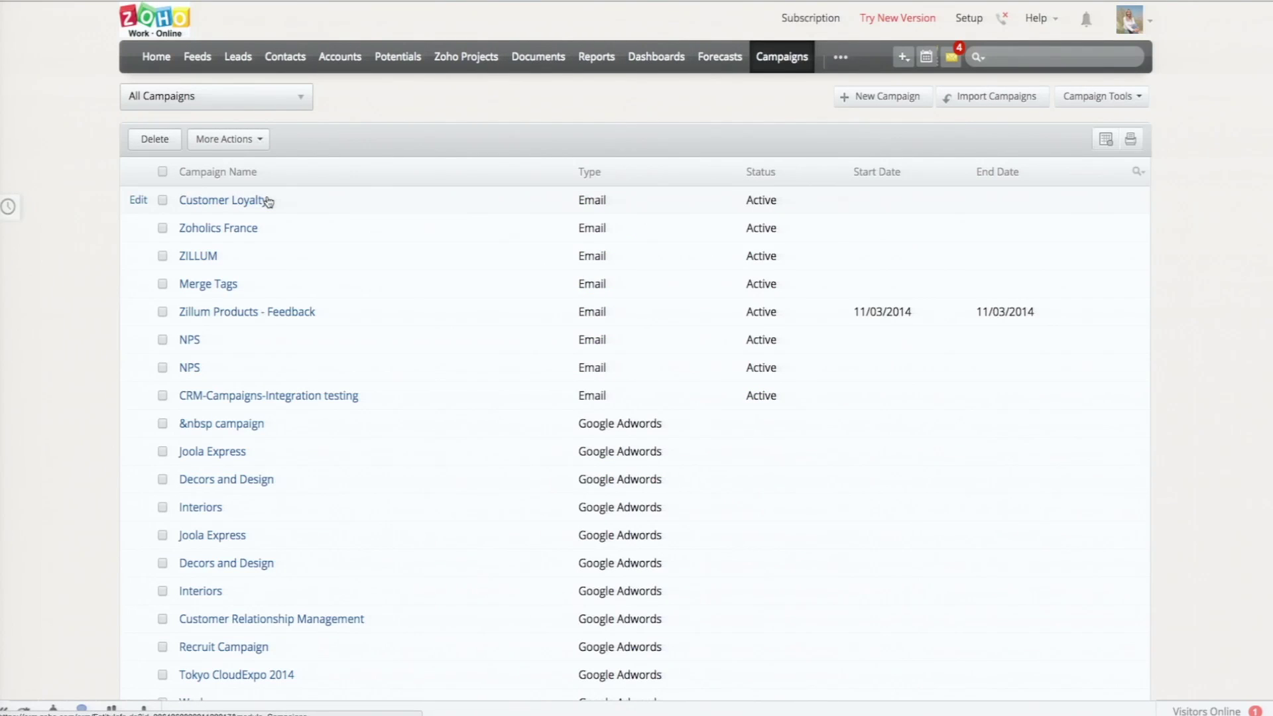
pyautogui.click(252, 211)
pyautogui.click(237, 66)
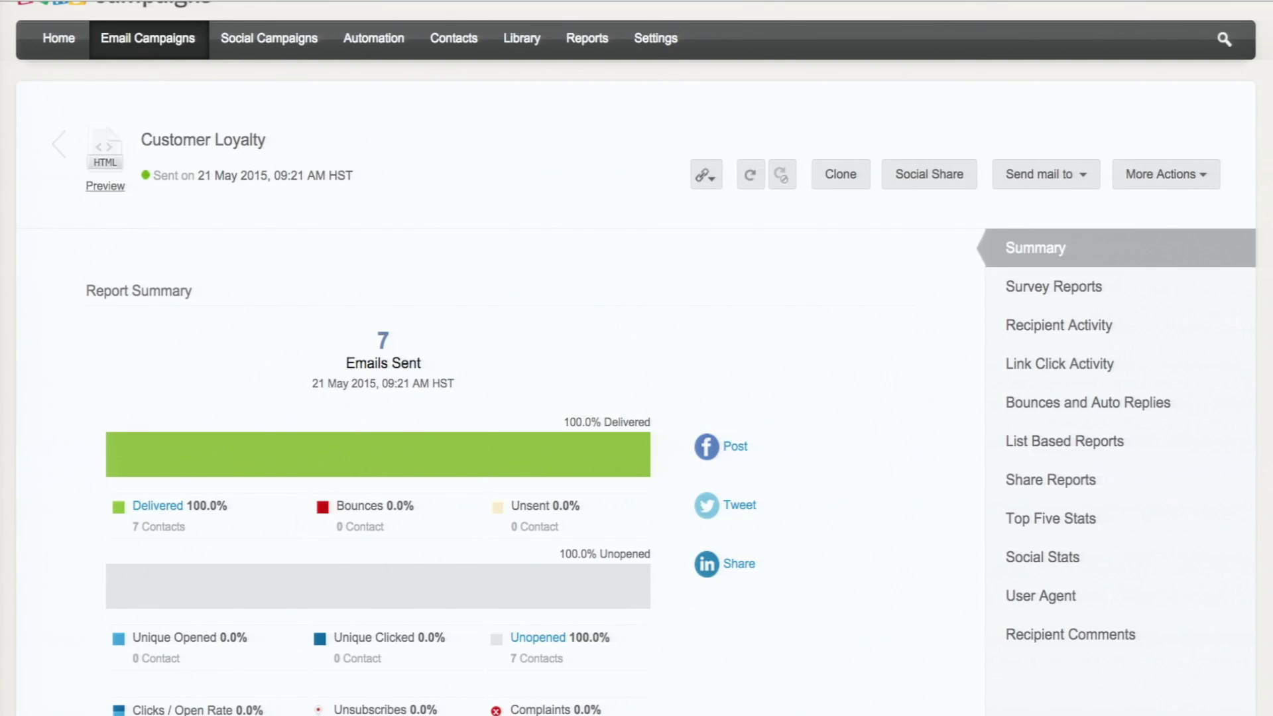
# In Zoho Campaigns, refresh the Customer Loyalty report and examine its survey report chart and completed responses.
pyautogui.click(755, 180)
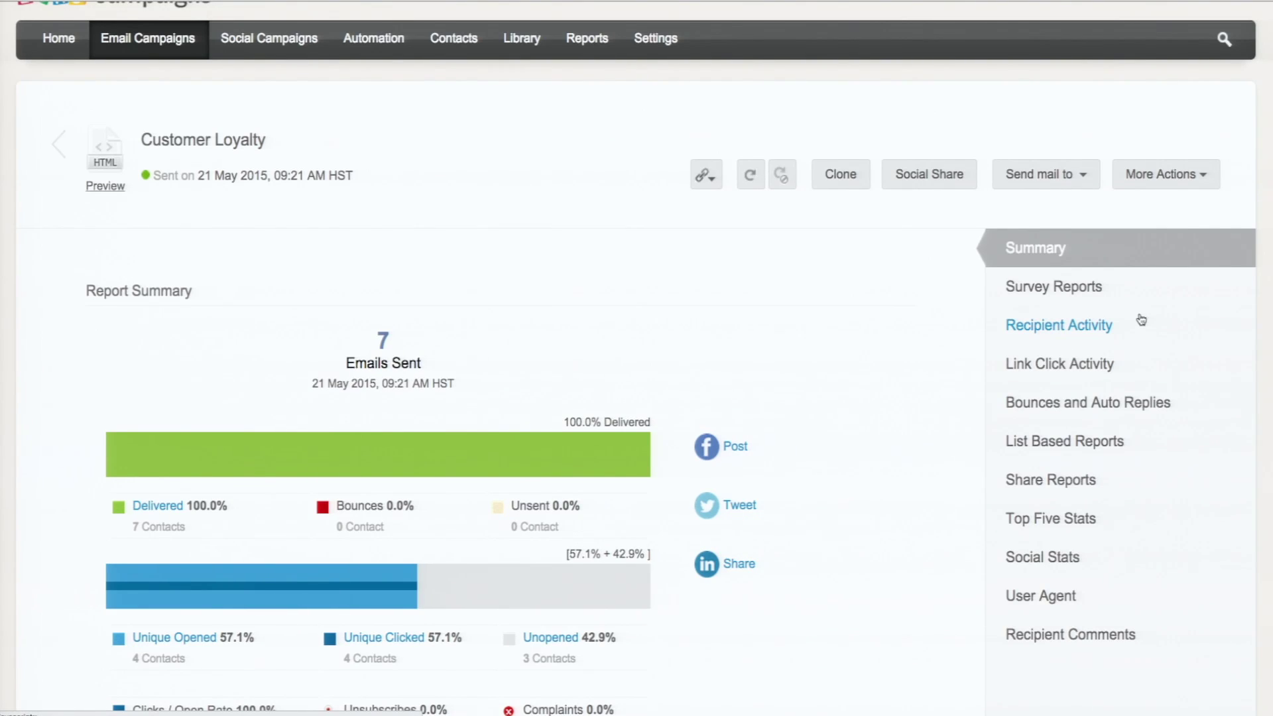
pyautogui.click(1059, 288)
pyautogui.scroll(-3, 567, 629)
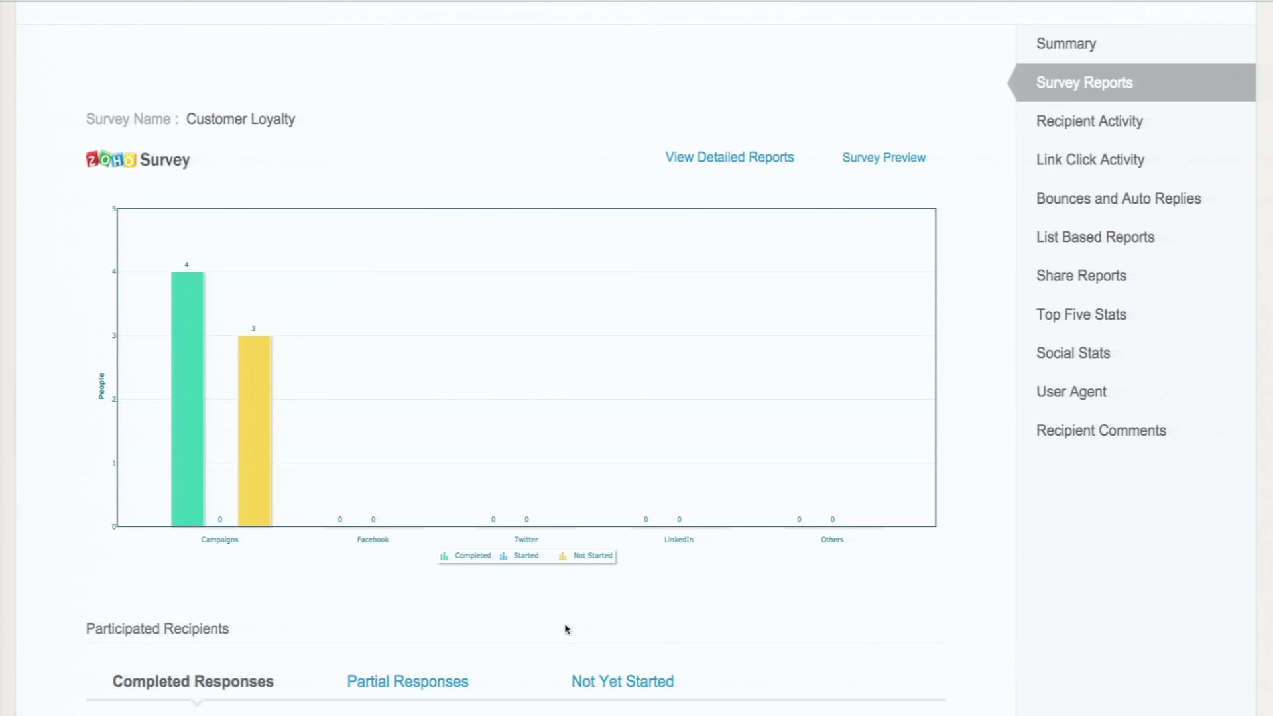
pyautogui.scroll(-5, 566, 629)
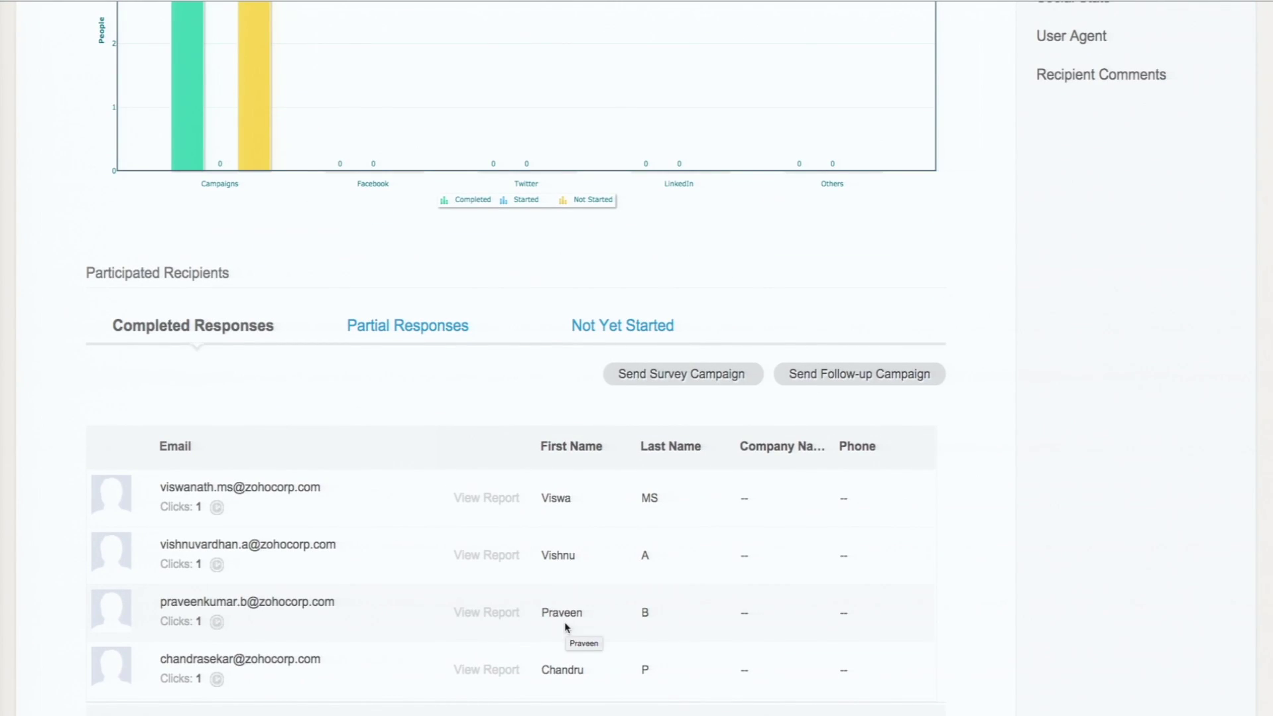
pyautogui.scroll(1, 565, 626)
pyautogui.scroll(-2, 566, 623)
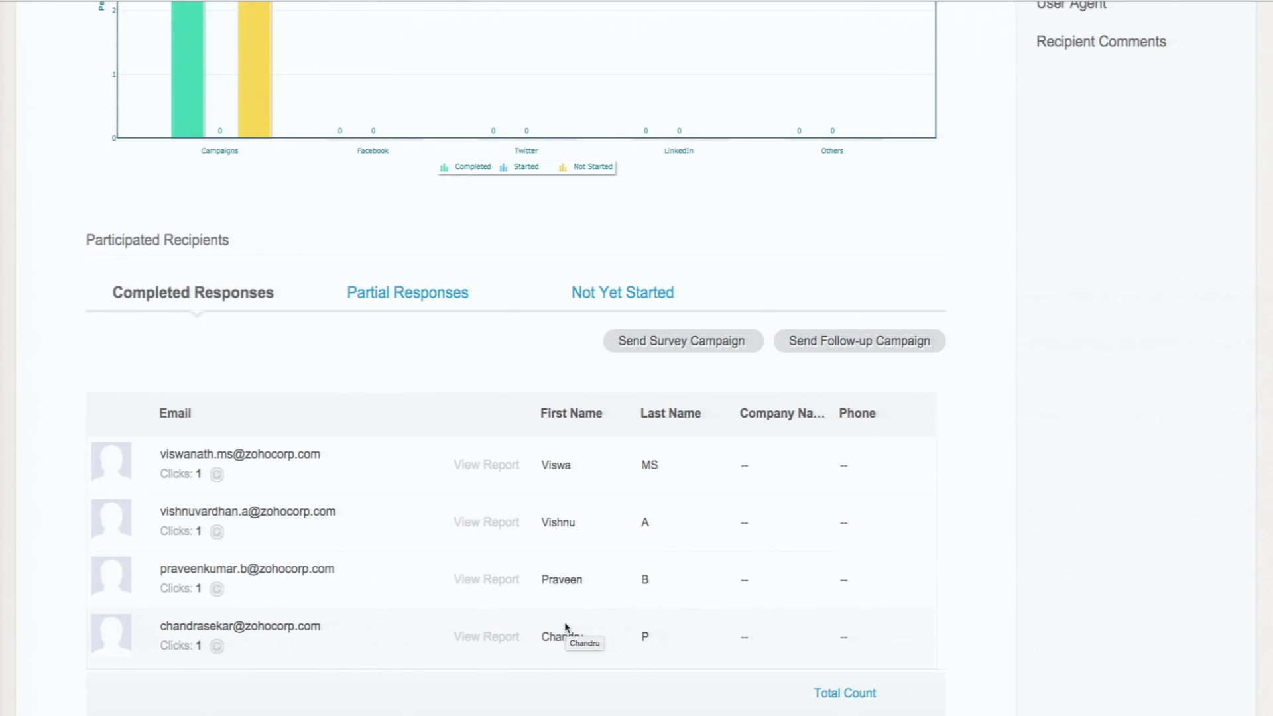
pyautogui.scroll(2, 566, 626)
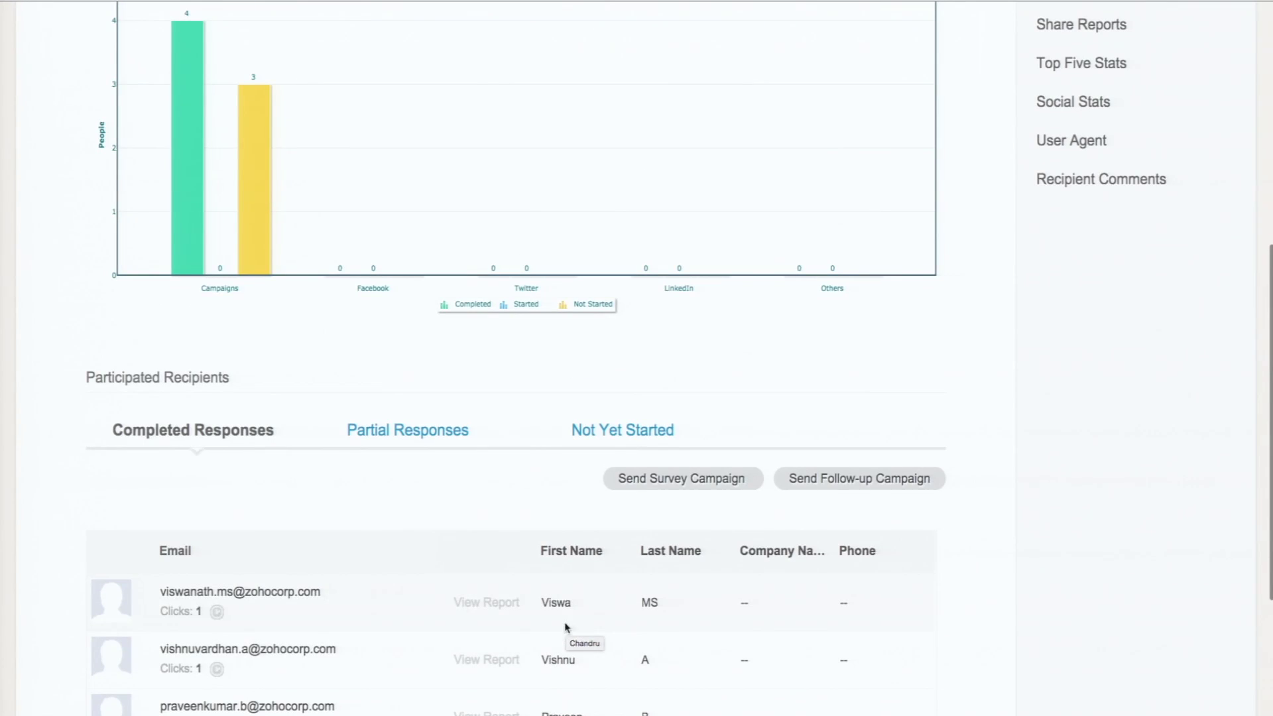
# Check the recipients listed under Not Yet Started and Partial Responses in the Customer Loyalty survey report.
pyautogui.click(625, 438)
pyautogui.scroll(-3, 499, 502)
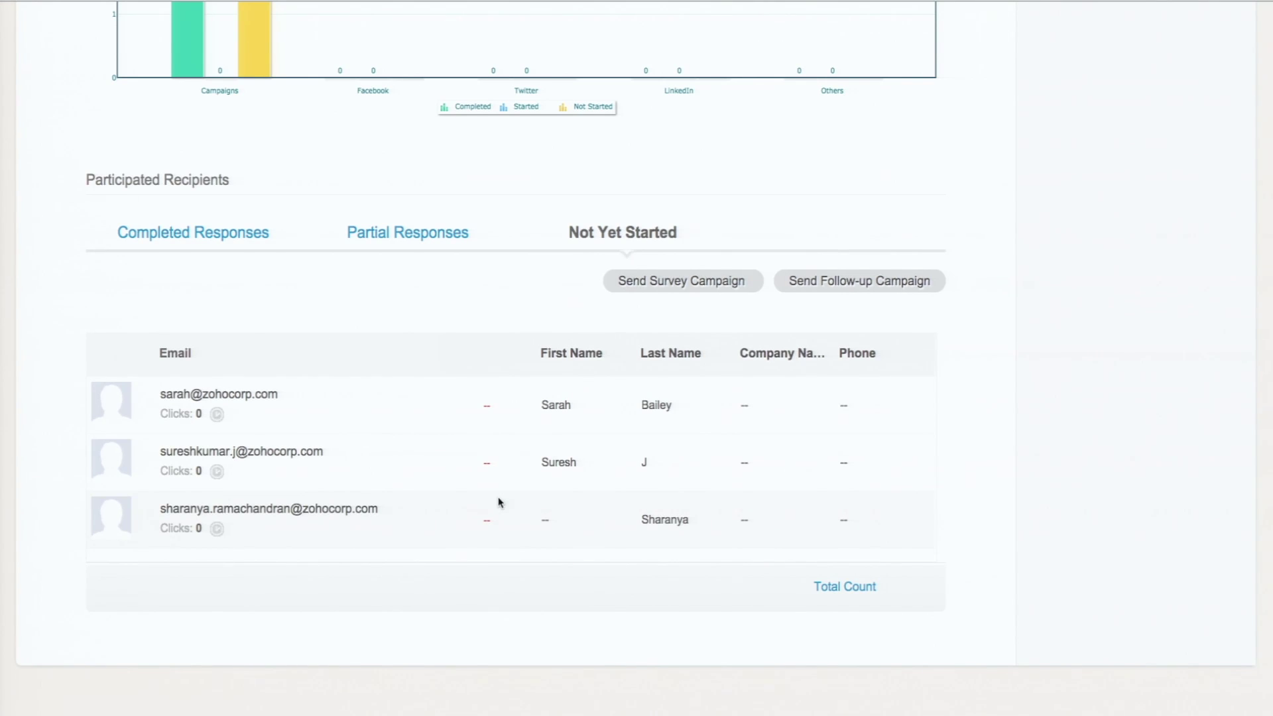
pyautogui.click(423, 240)
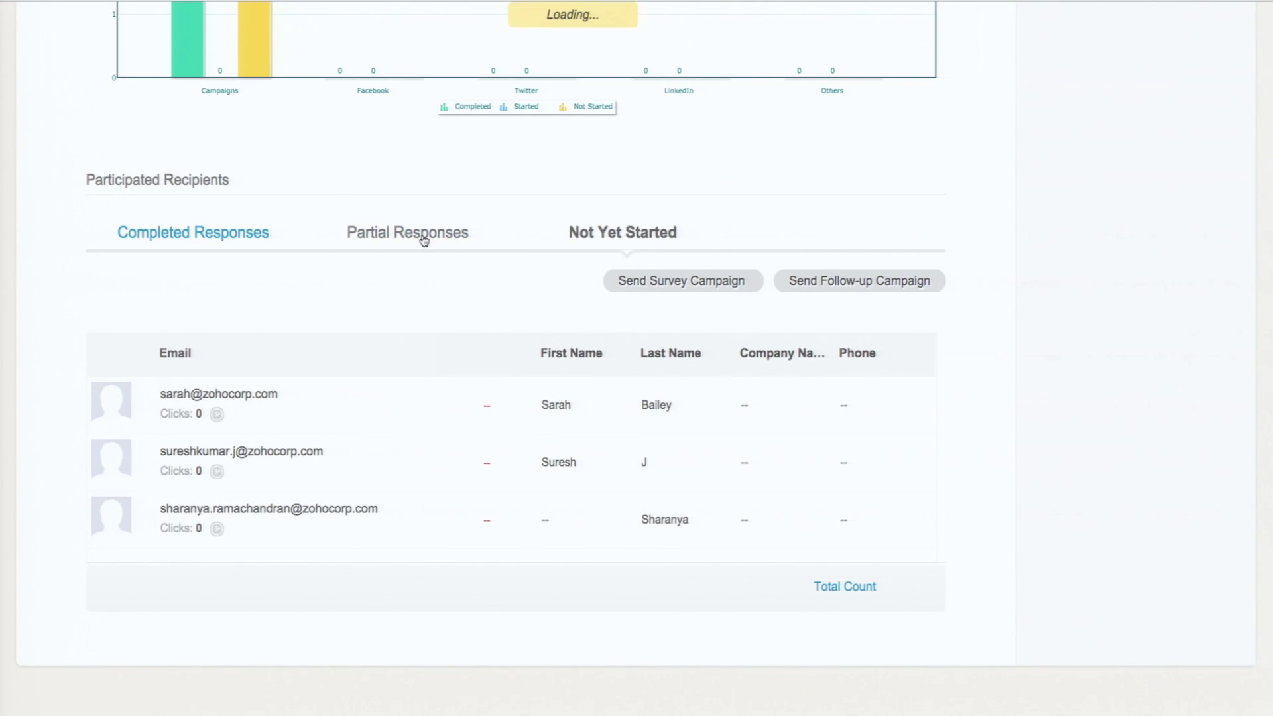
pyautogui.scroll(3, 598, 315)
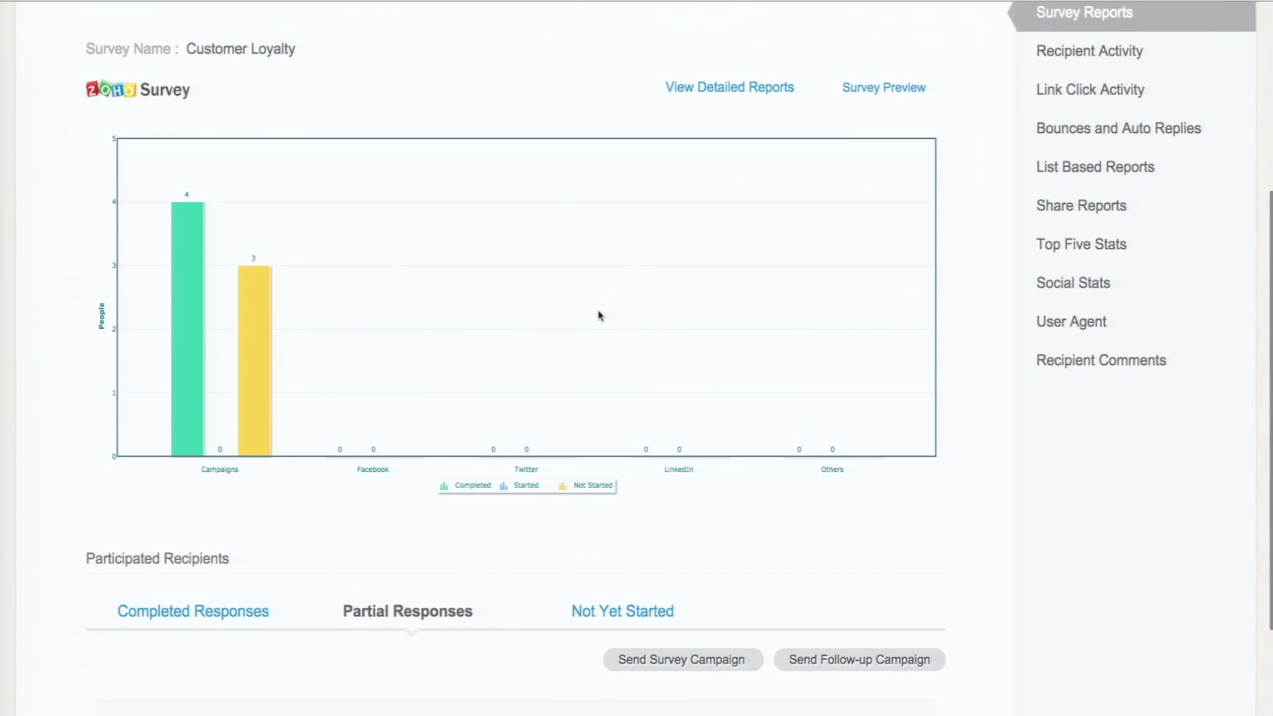
pyautogui.scroll(4, 598, 315)
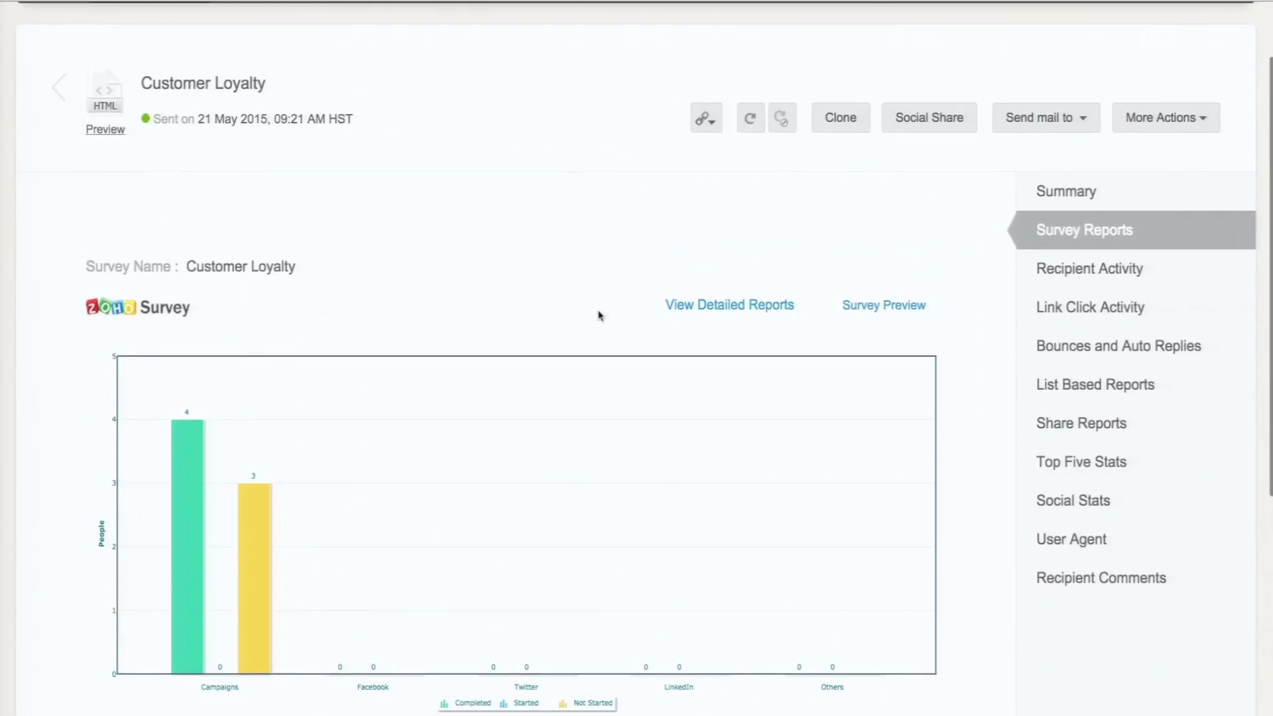
pyautogui.scroll(2, 598, 316)
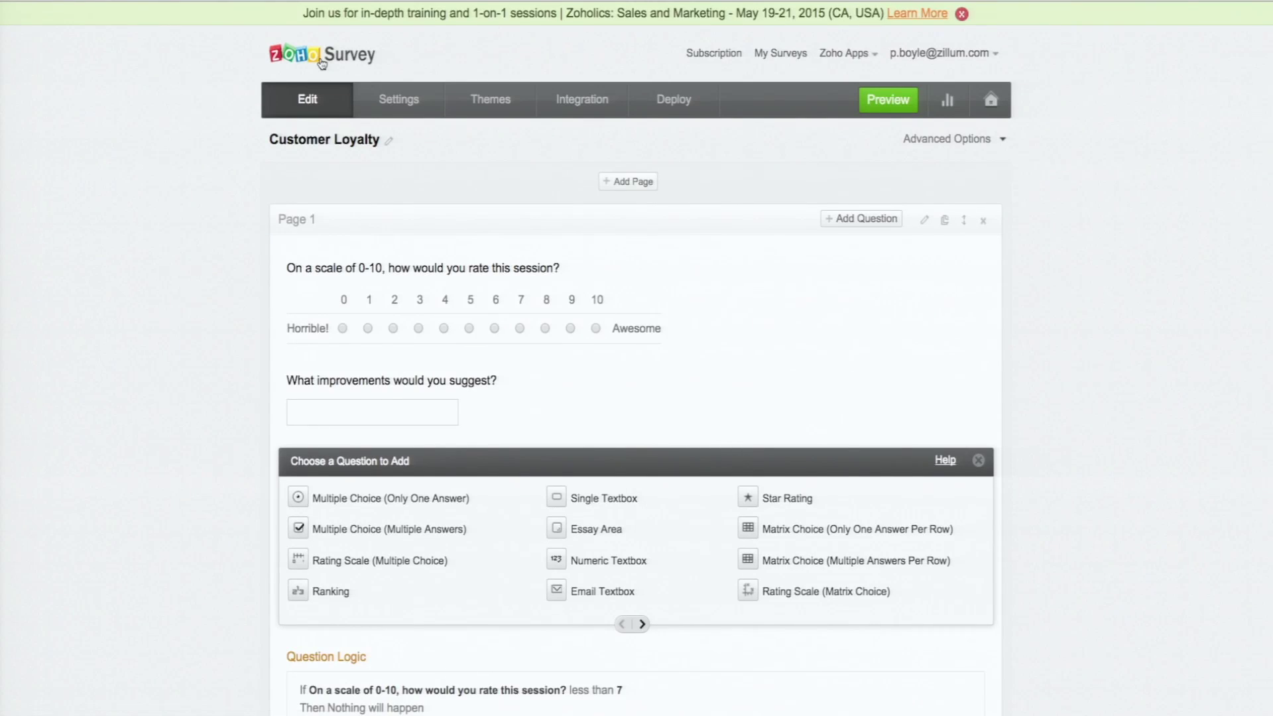
# Switch to Zoho Survey and open the responses of the Customer Loyalty survey from the survey list.
pyautogui.click(322, 63)
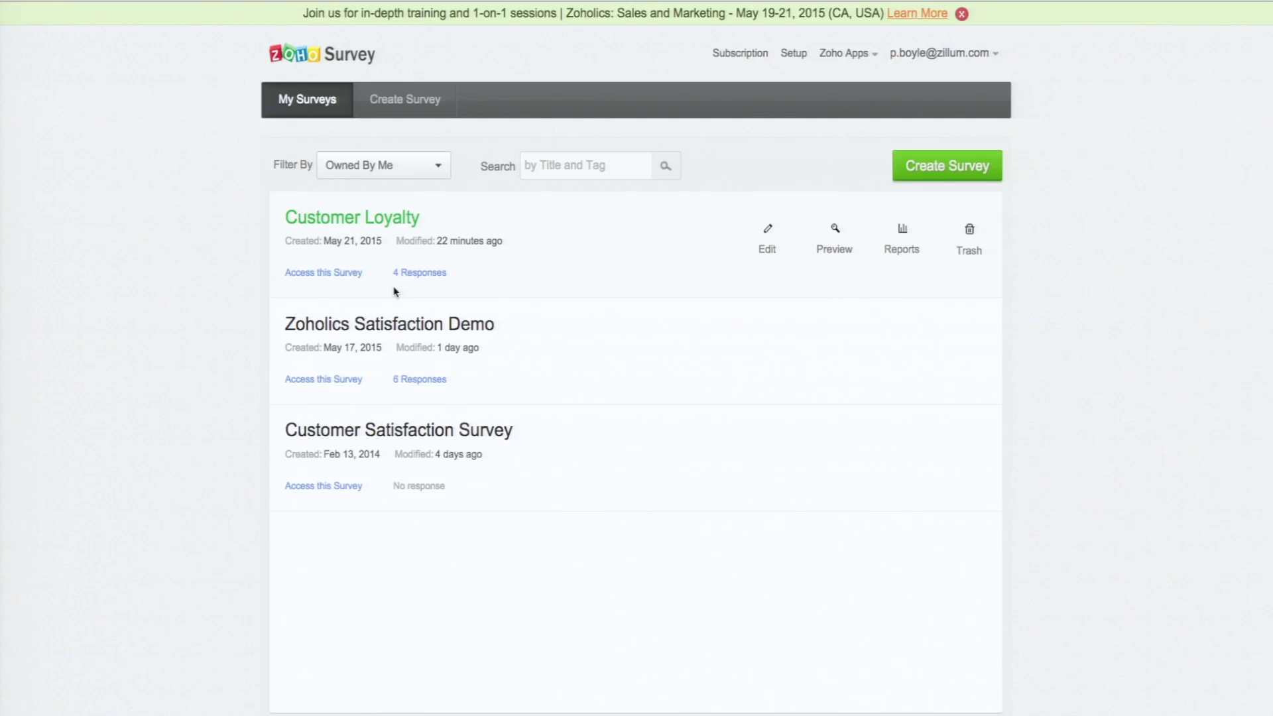
pyautogui.click(383, 220)
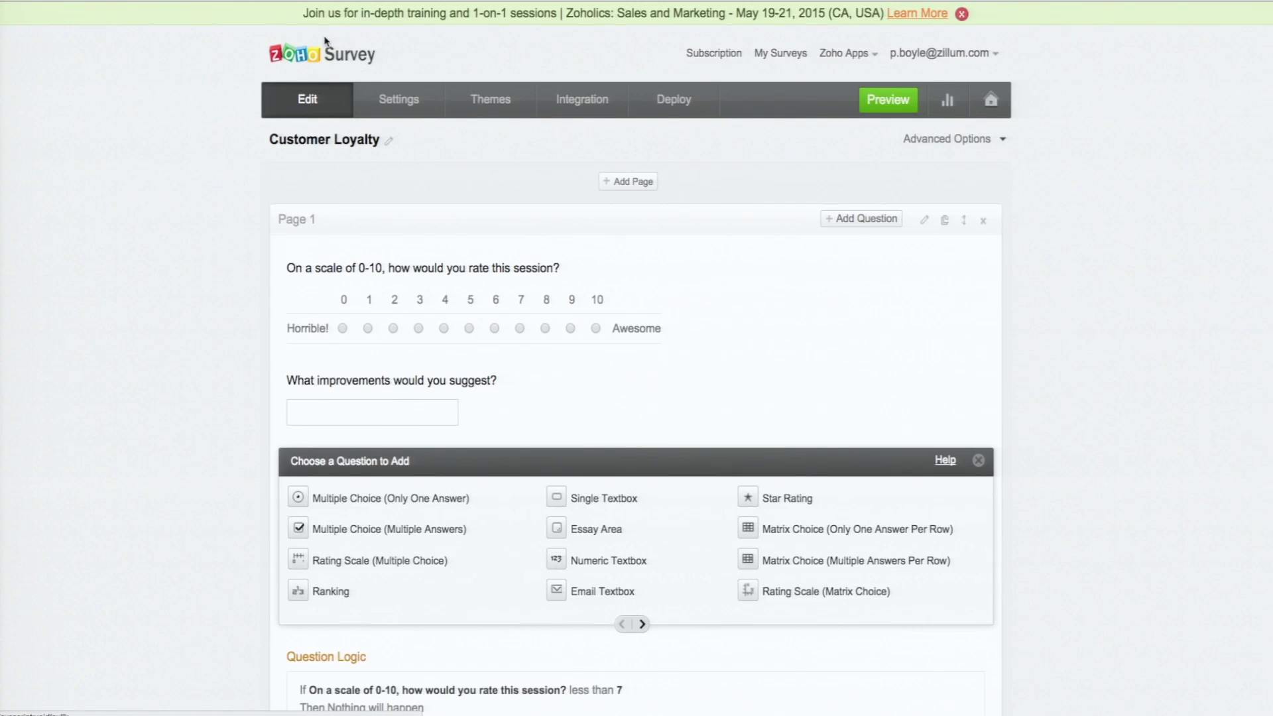
pyautogui.click(317, 62)
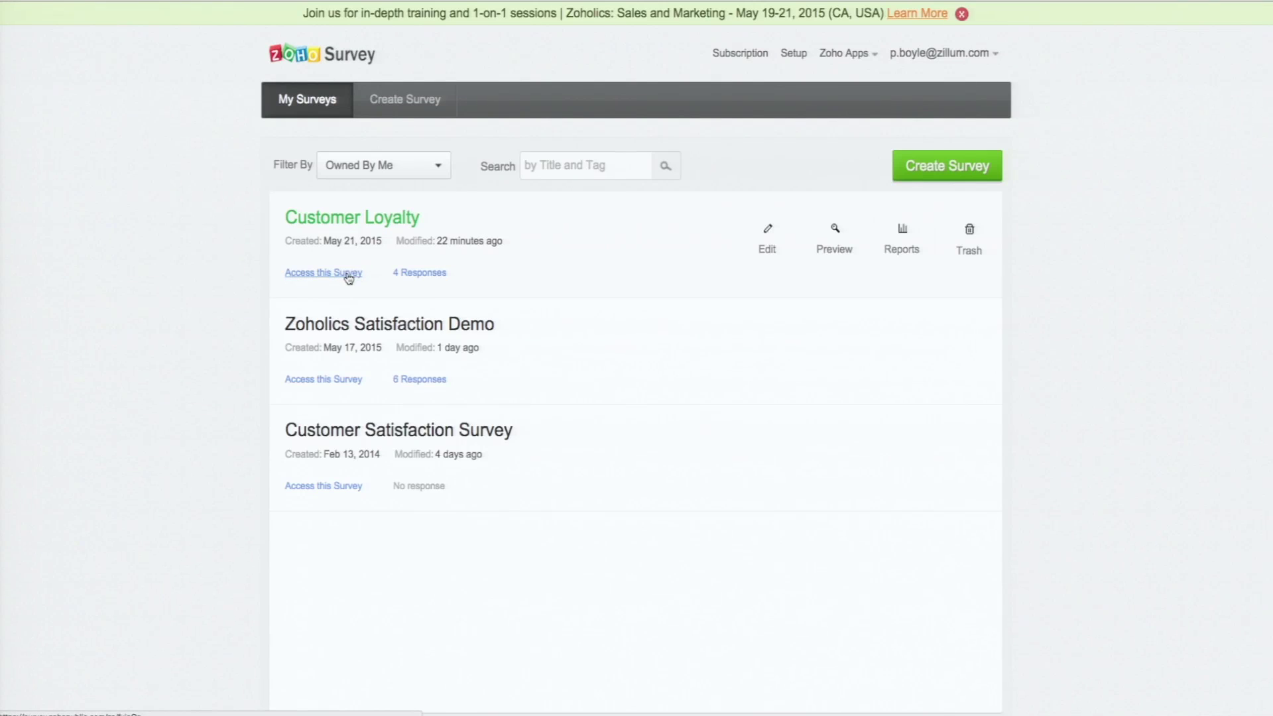
pyautogui.click(407, 274)
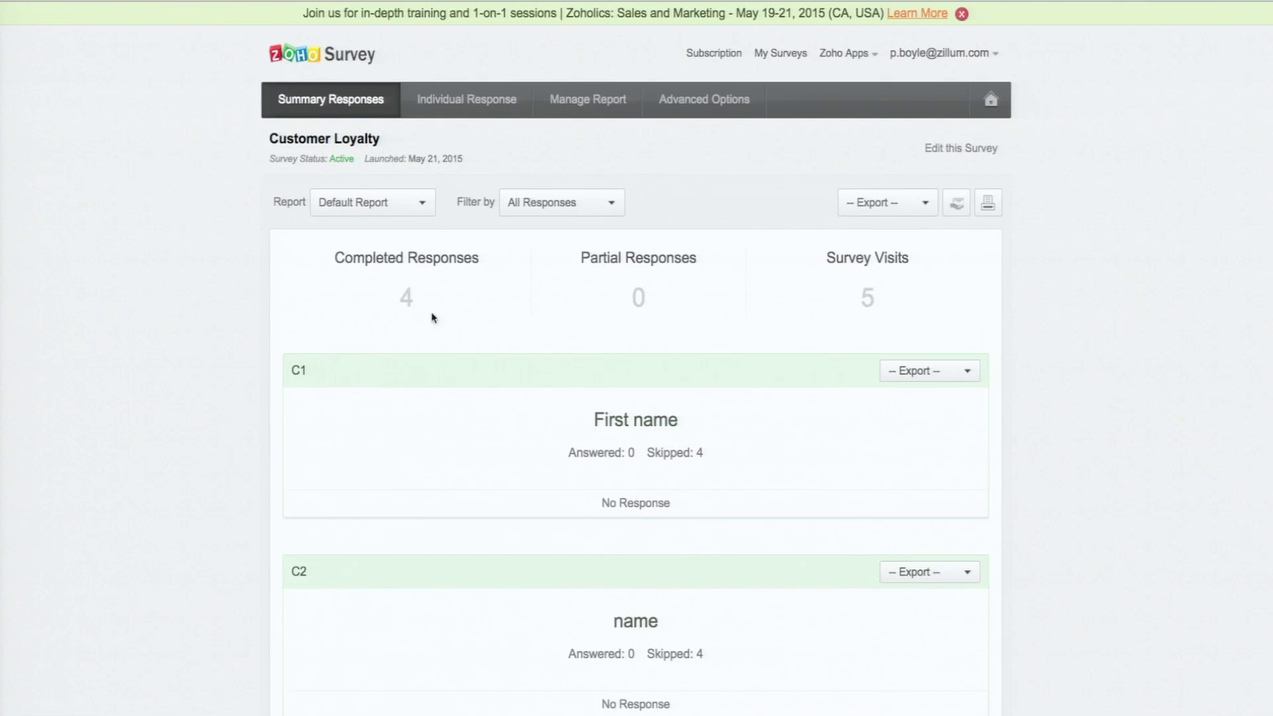
# Review the Customer Loyalty summary responses, including the chart and response table for the 0-10 session rating question.
pyautogui.scroll(-3, 910, 415)
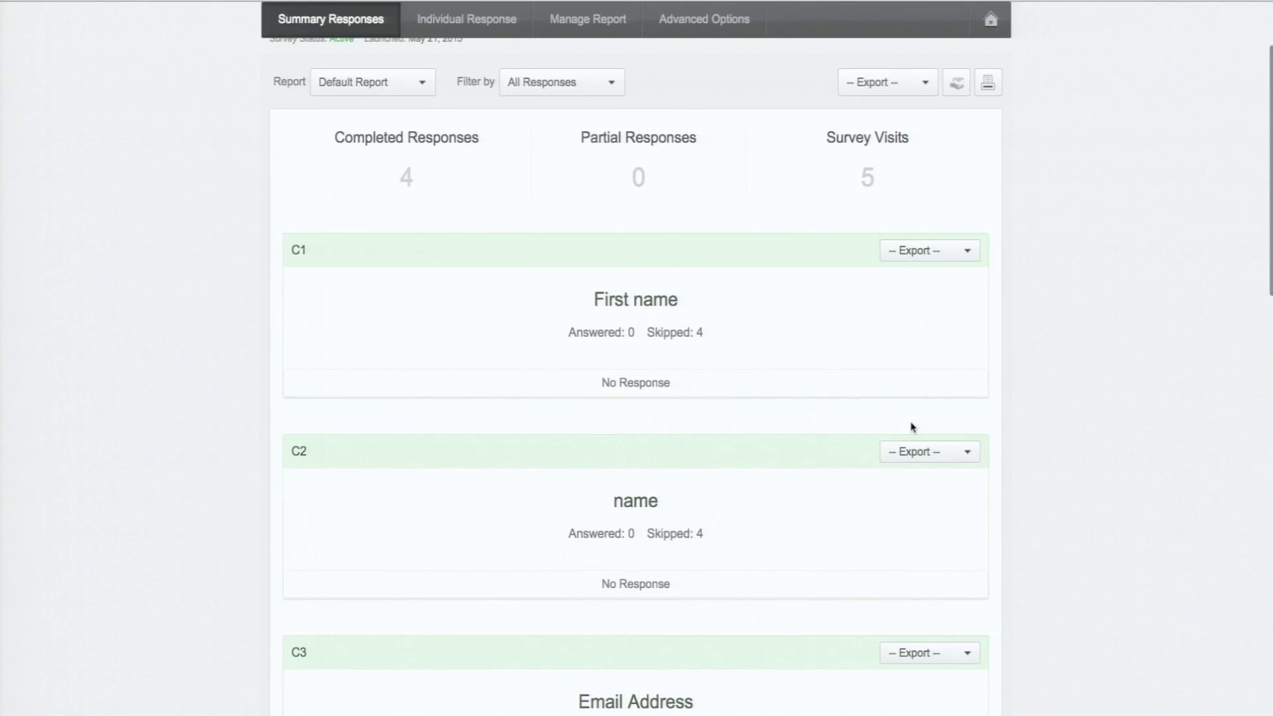
pyautogui.scroll(-8, 912, 427)
pyautogui.scroll(10, 912, 428)
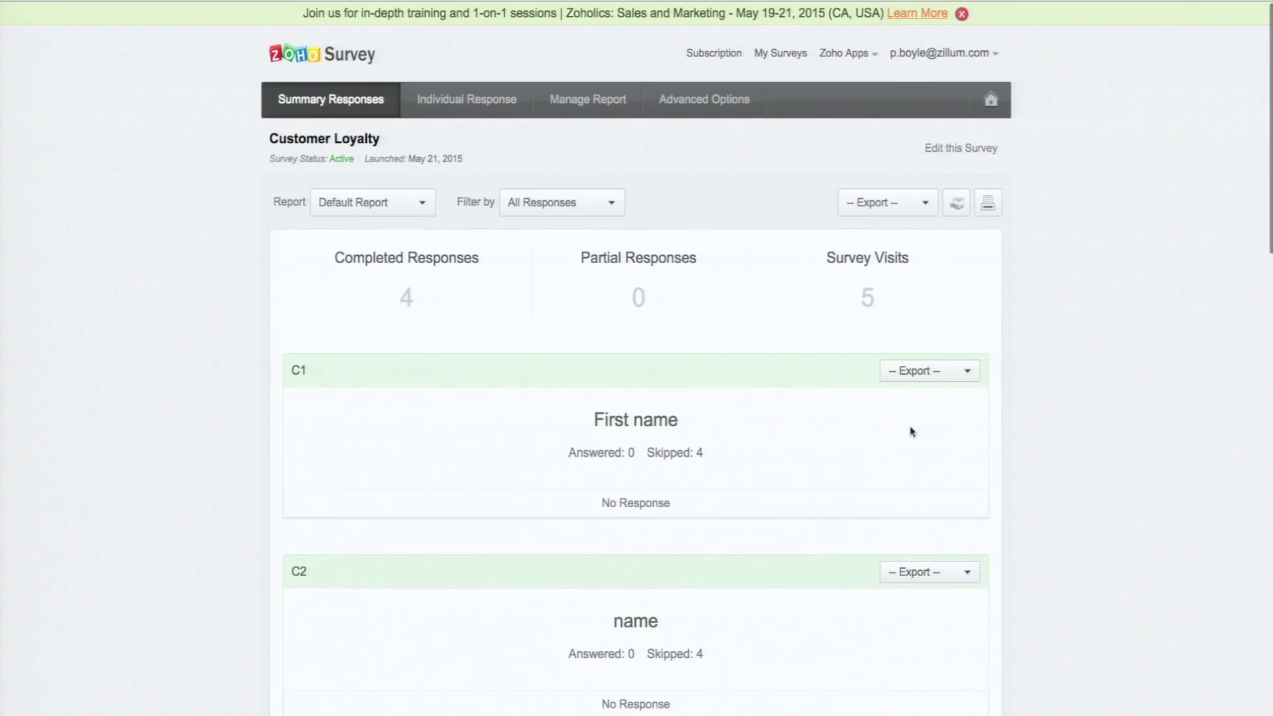
pyautogui.scroll(-1, 912, 432)
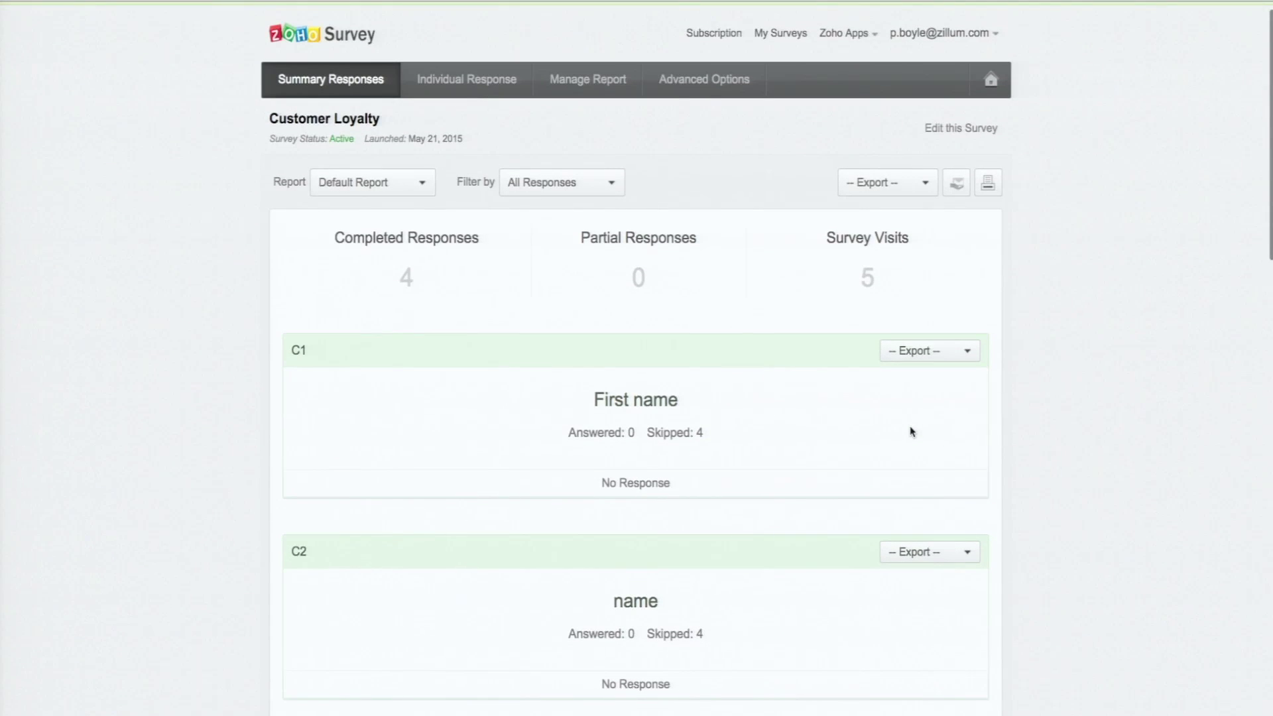
pyautogui.scroll(-16, 912, 432)
pyautogui.scroll(-10, 912, 431)
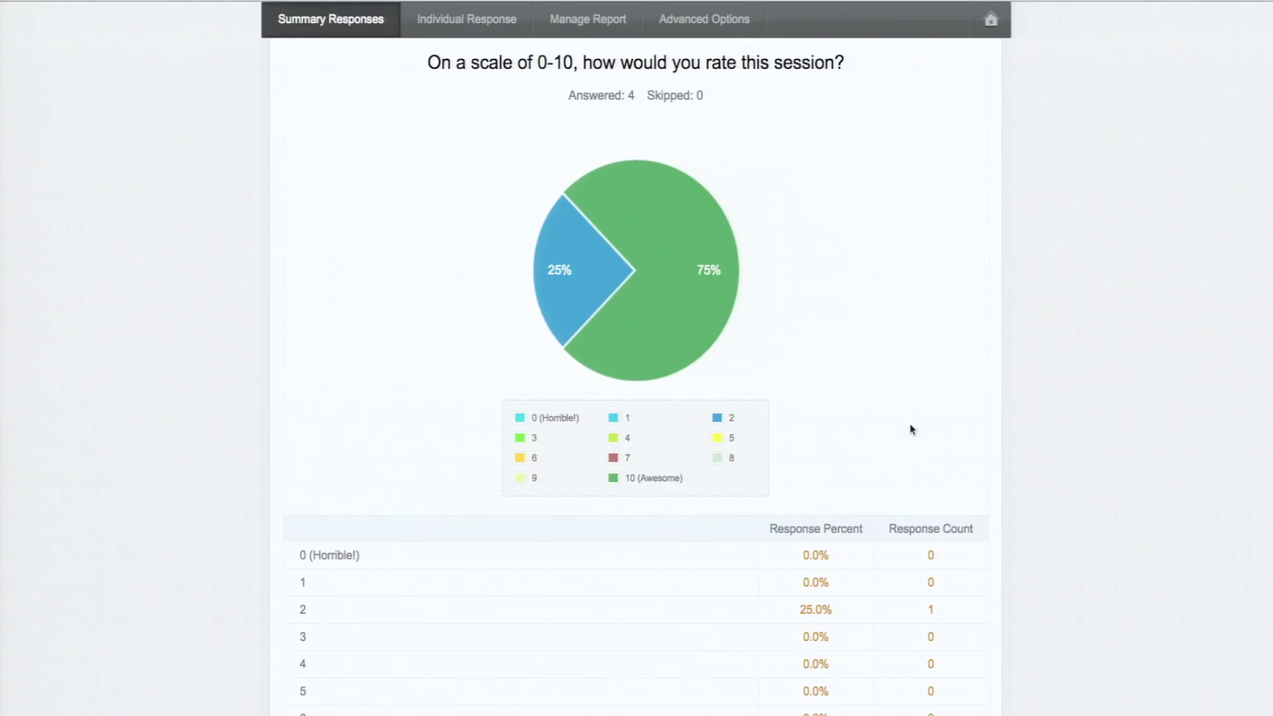
pyautogui.scroll(-1, 912, 430)
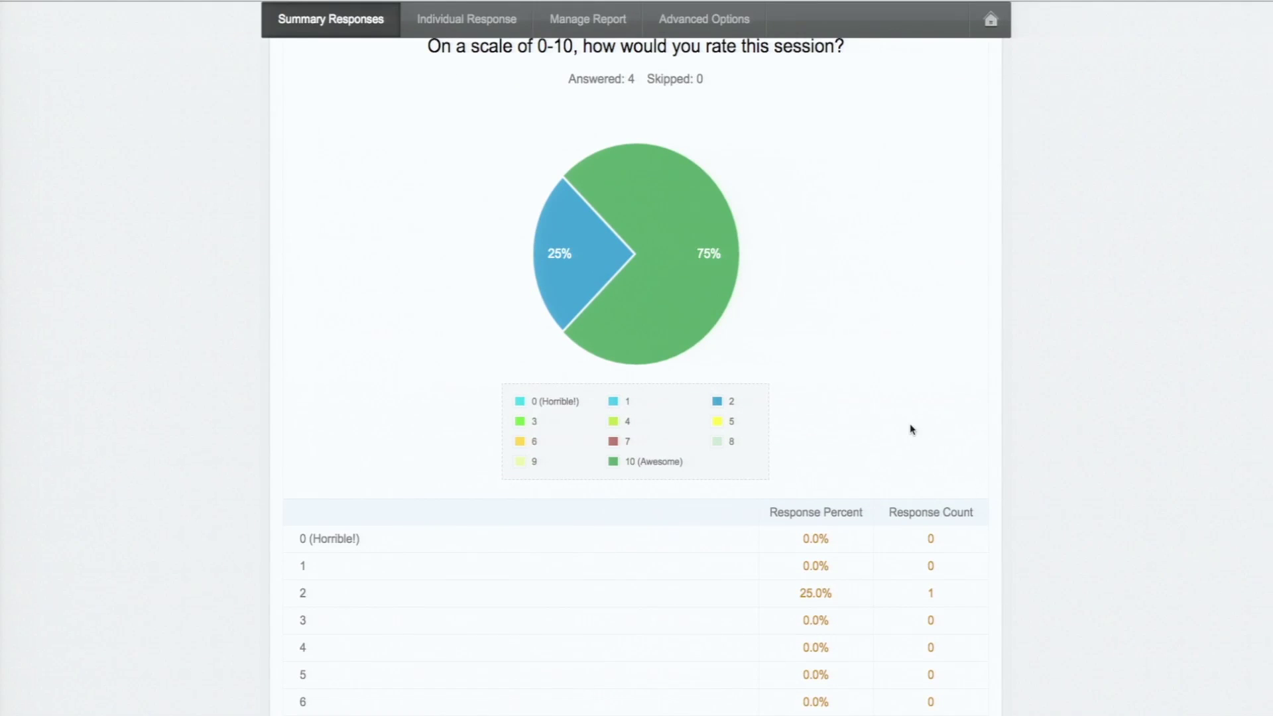
pyautogui.scroll(-6, 912, 430)
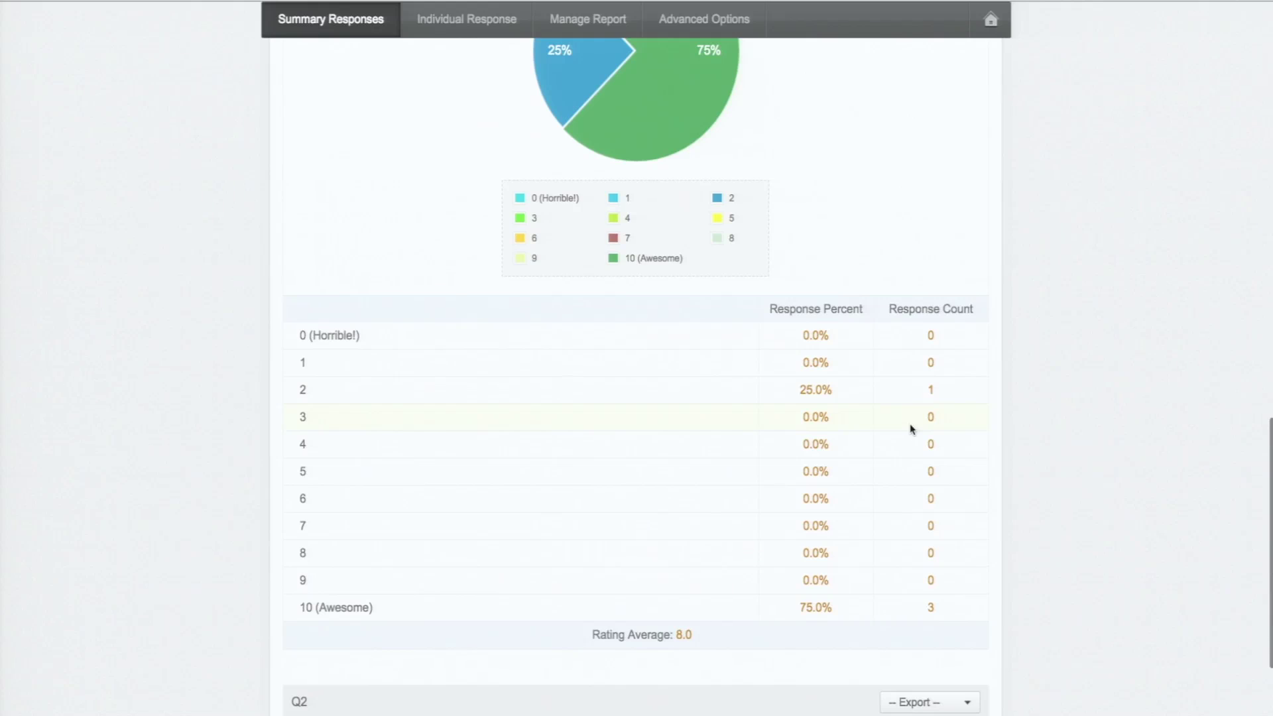
pyautogui.scroll(18, 912, 430)
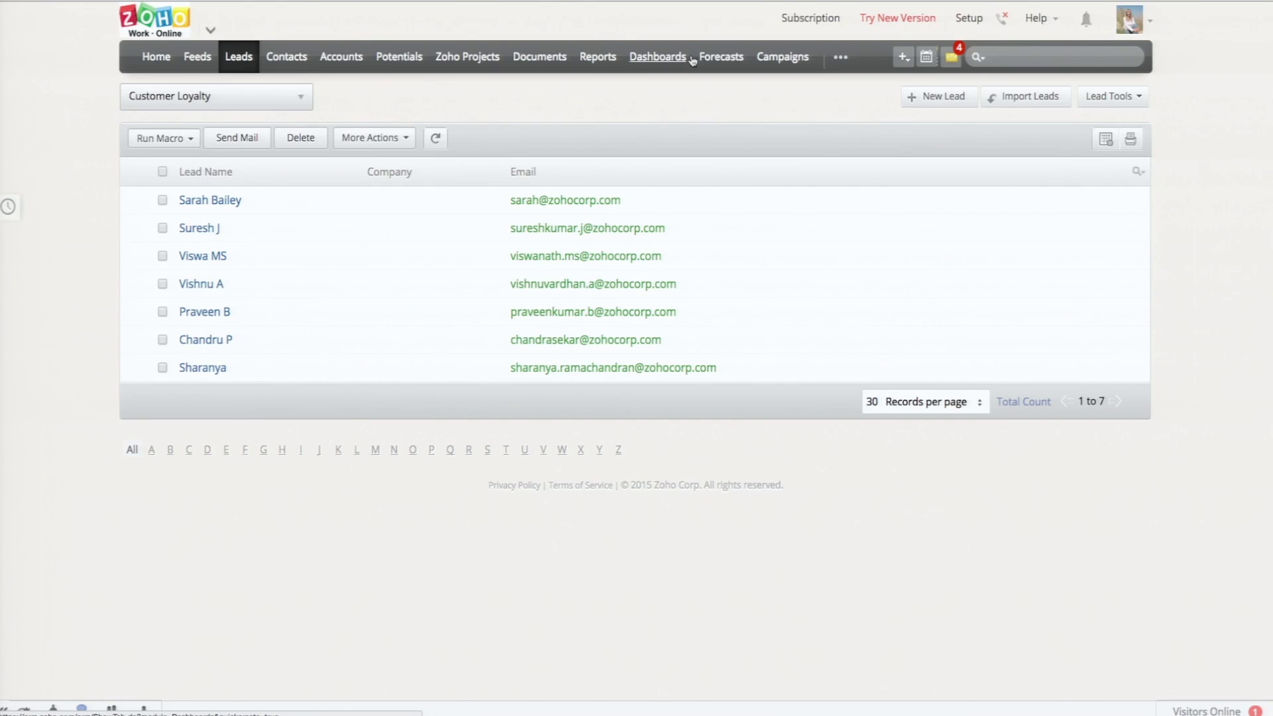
# In Zoho CRM, open the second-to-last lead in the Customer Loyalty view and locate its Zoho Survey section.
pyautogui.click(212, 344)
pyautogui.scroll(-15, 370, 475)
pyautogui.scroll(-10, 371, 471)
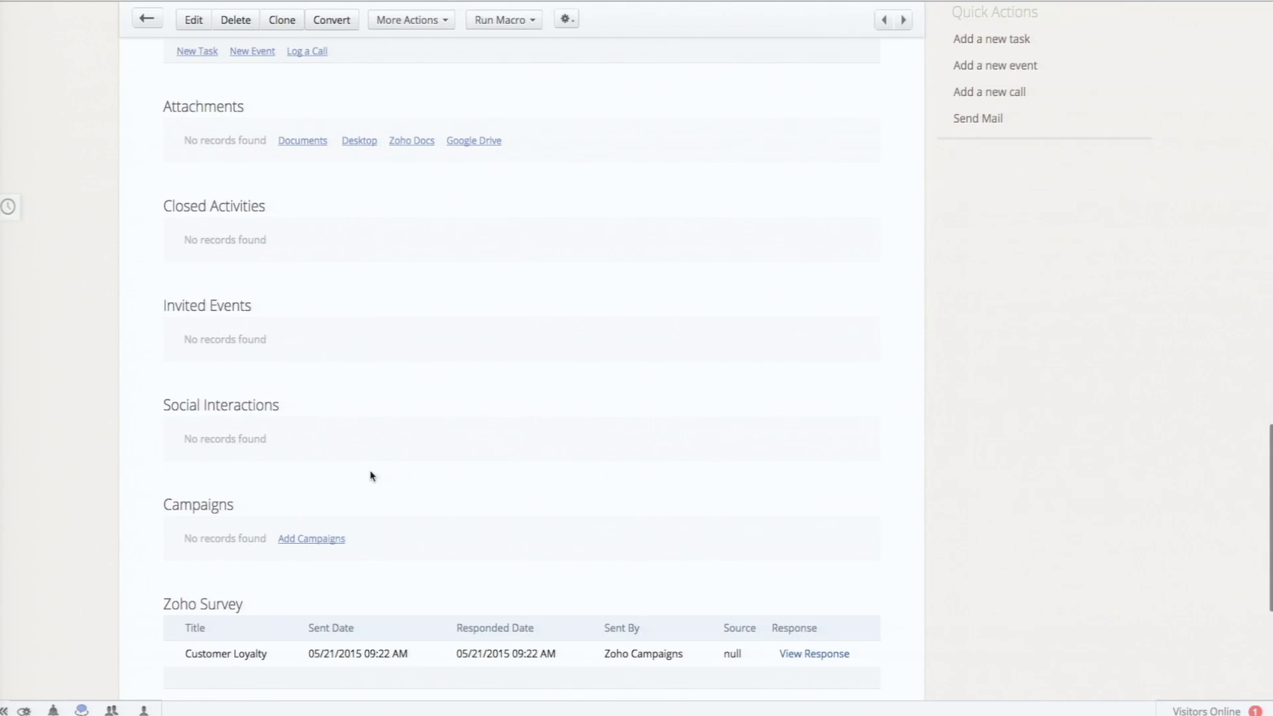
pyautogui.scroll(-2, 371, 475)
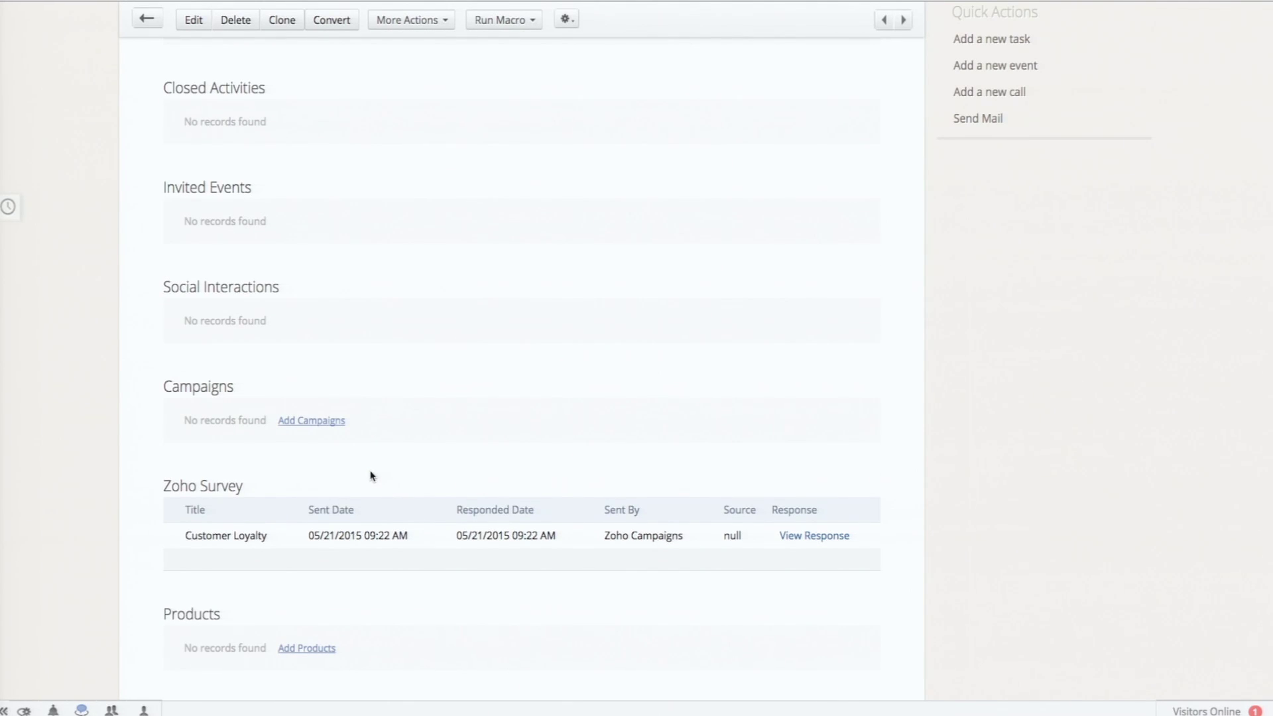
# Look over the lead's own record fields, from the visit summary up to the lead information.
pyautogui.scroll(12, 370, 476)
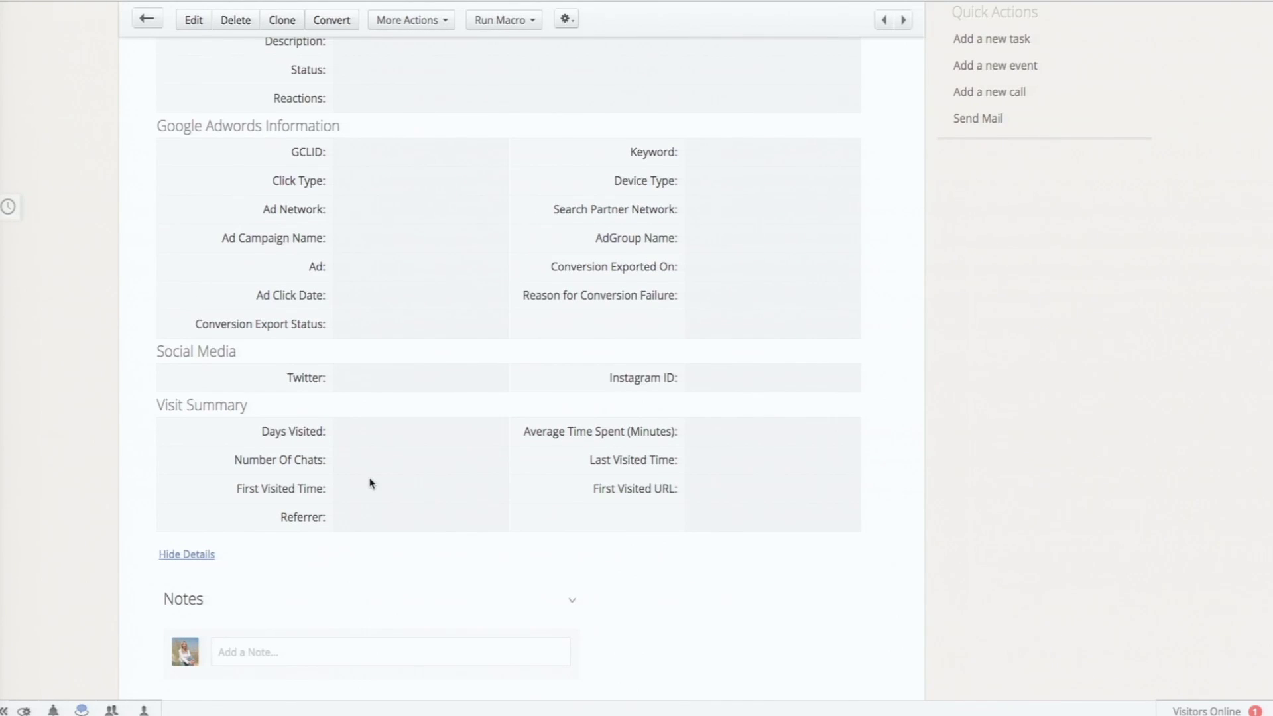
pyautogui.scroll(3, 371, 482)
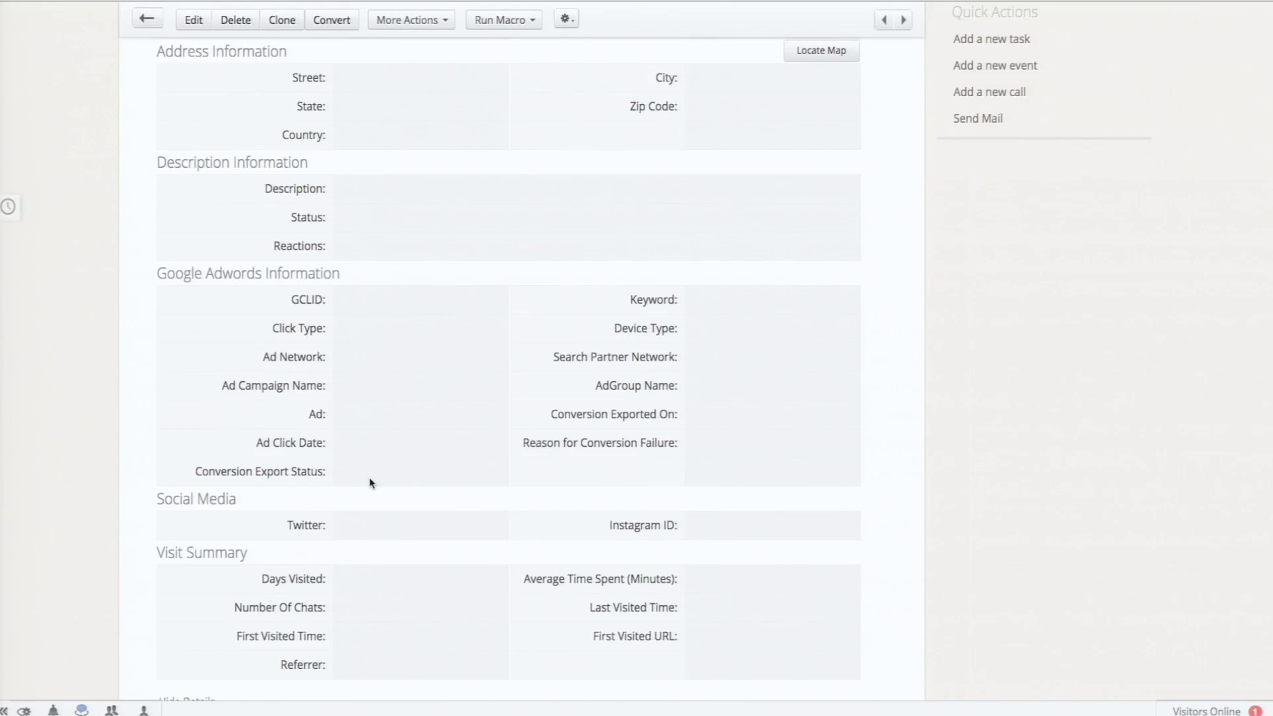
pyautogui.scroll(10, 370, 483)
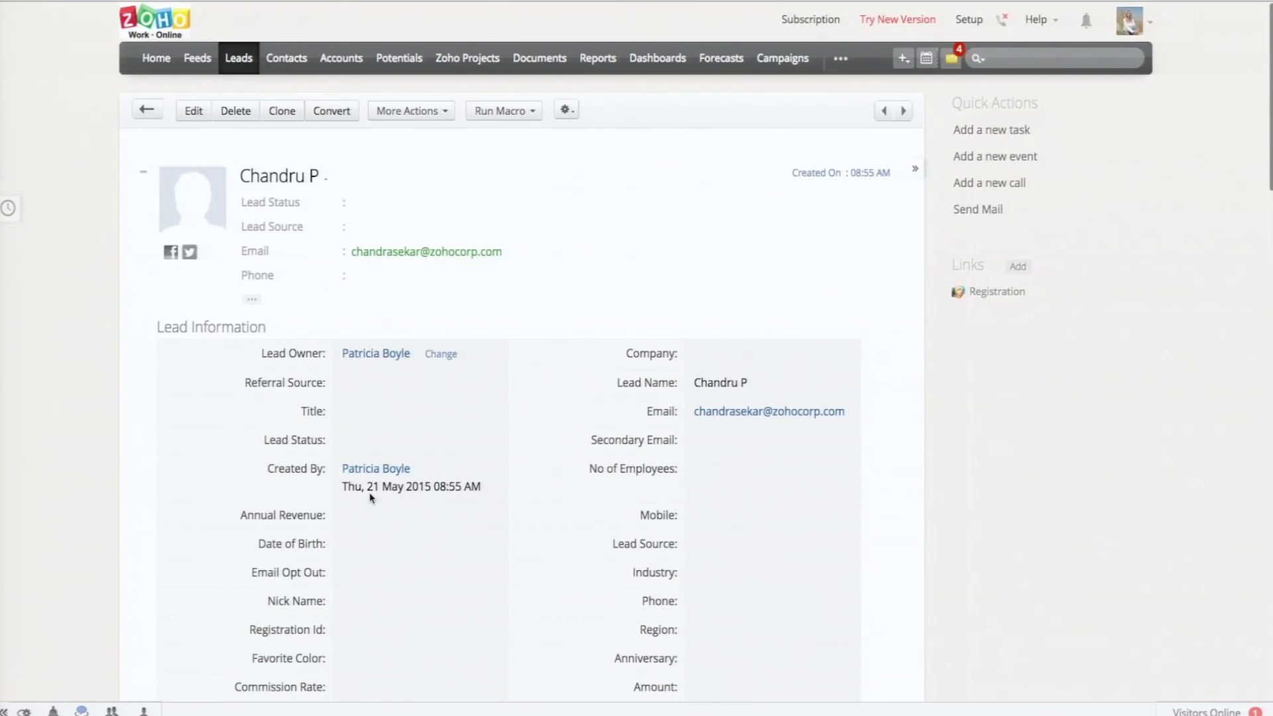
pyautogui.scroll(-2, 370, 491)
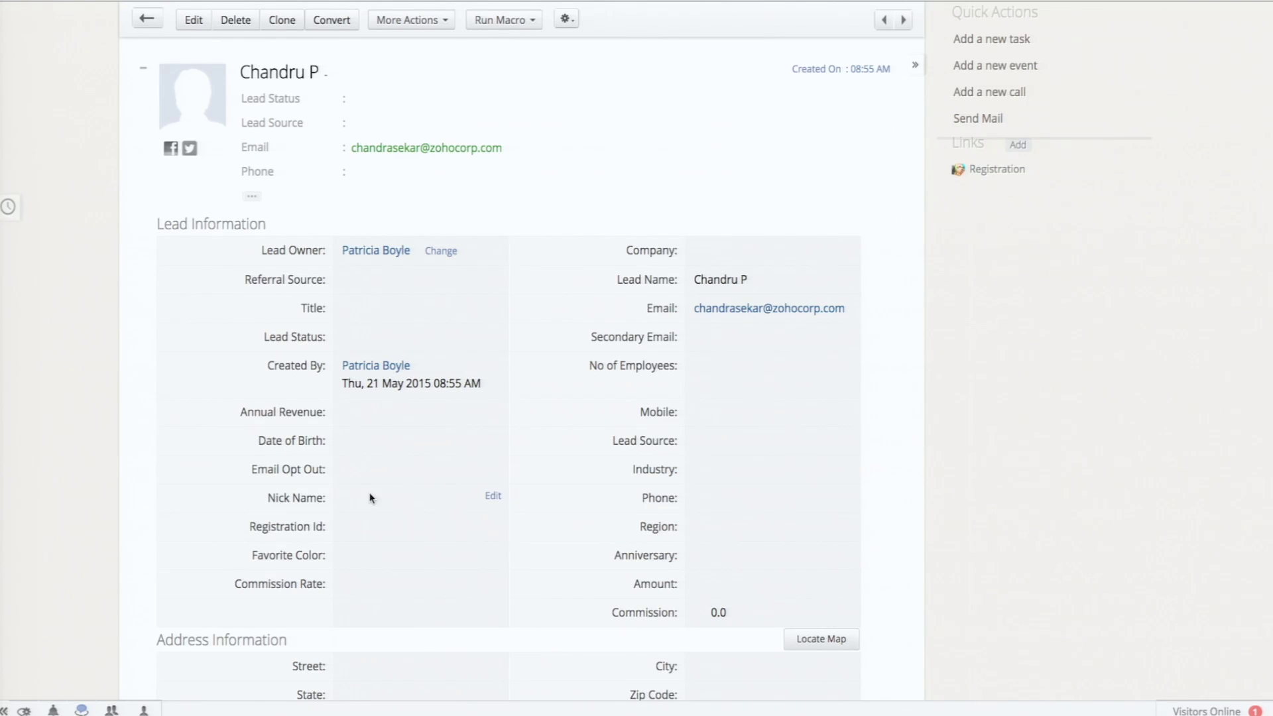
pyautogui.scroll(-2, 370, 498)
pyautogui.scroll(4, 370, 498)
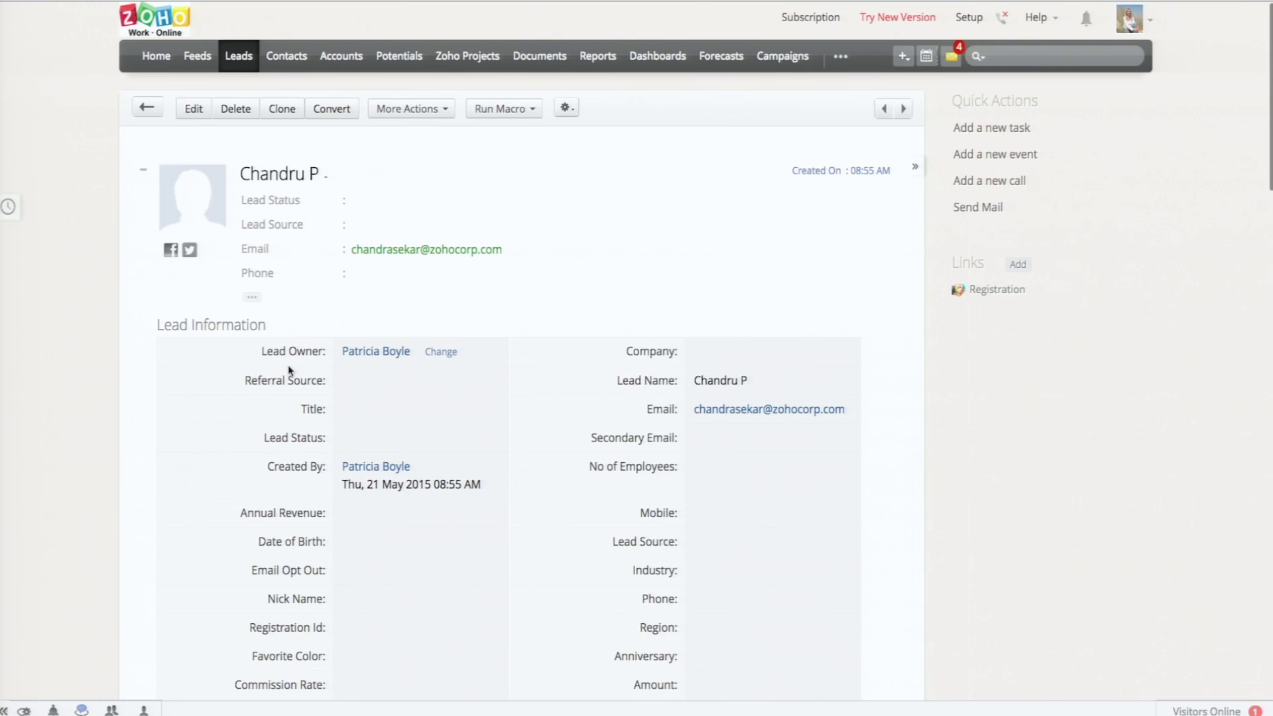
# View the lead's Customer Loyalty survey response and read its individual report at an enlarged page zoom.
pyautogui.scroll(-20, 289, 370)
pyautogui.scroll(-8, 289, 370)
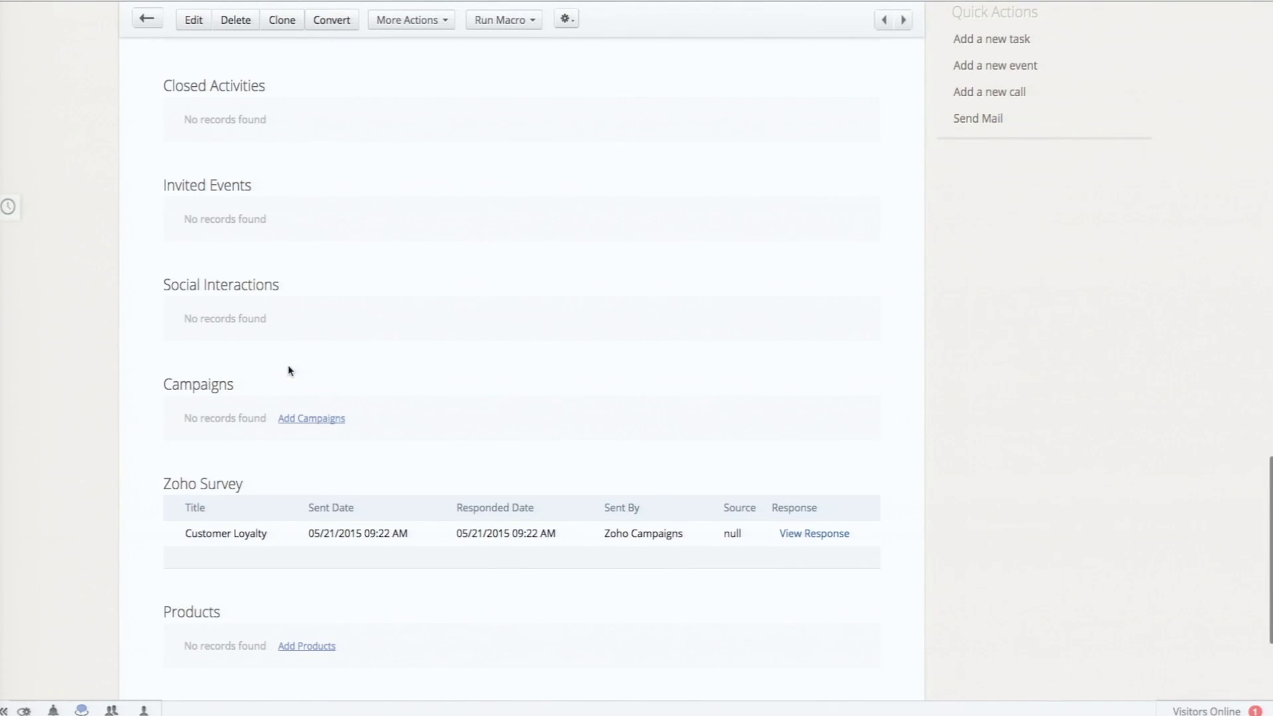
pyautogui.click(814, 535)
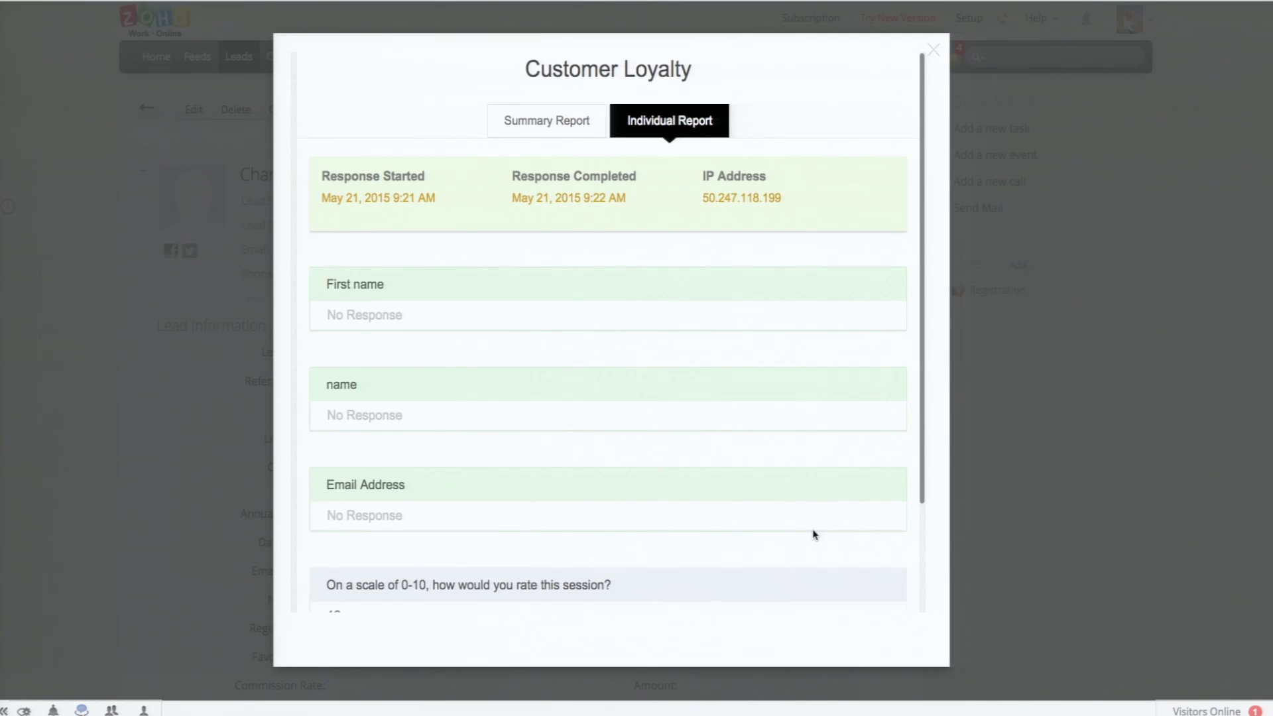
pyautogui.hotkey('ctrl', '+')
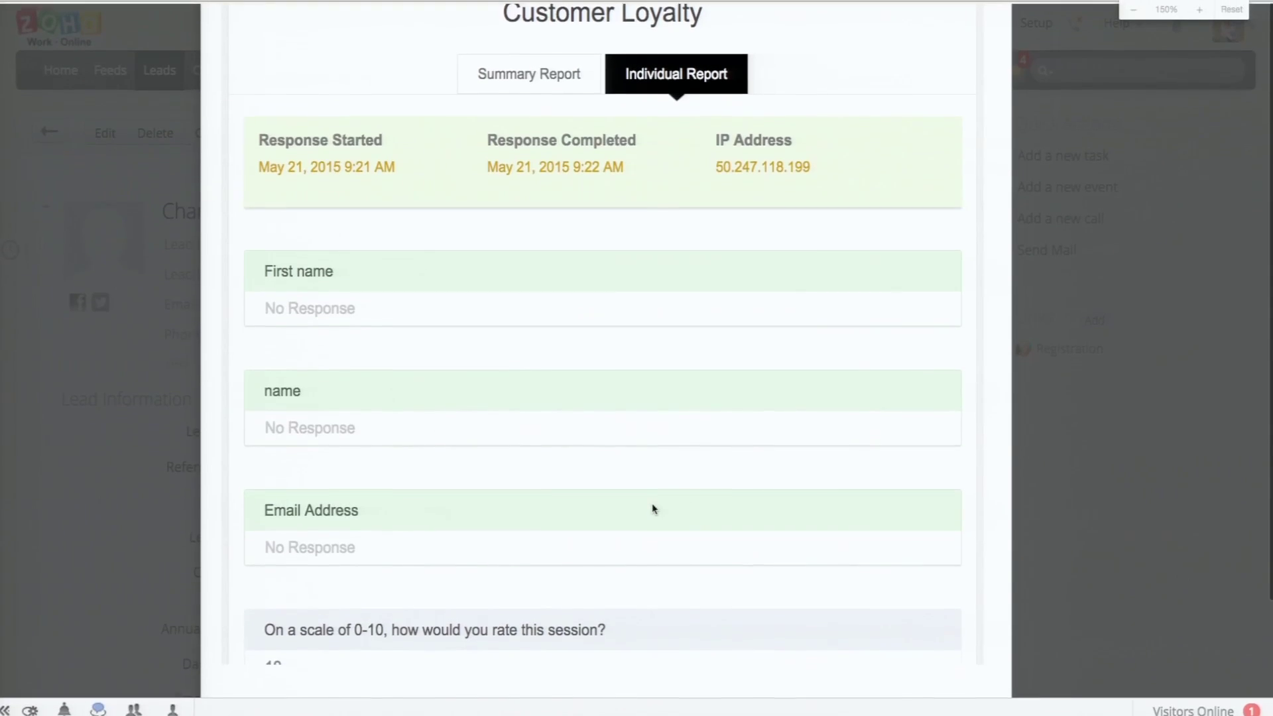
pyautogui.scroll(-5, 653, 509)
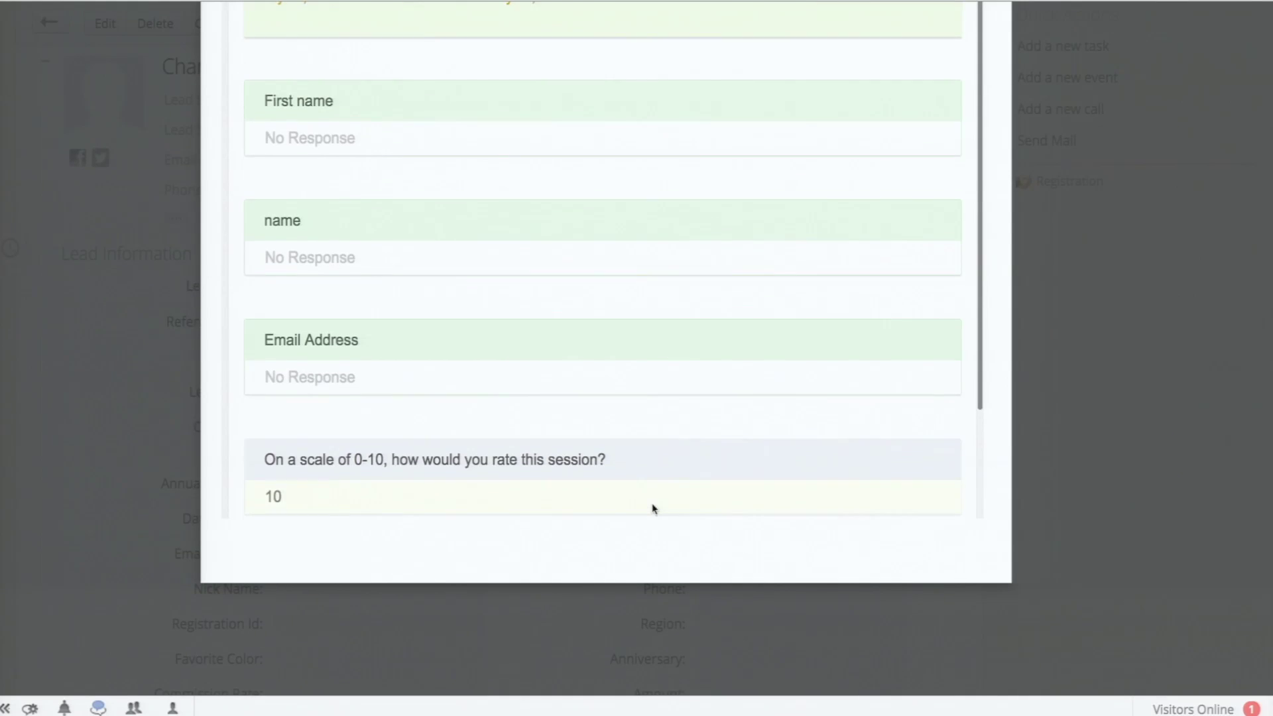
pyautogui.scroll(5, 653, 510)
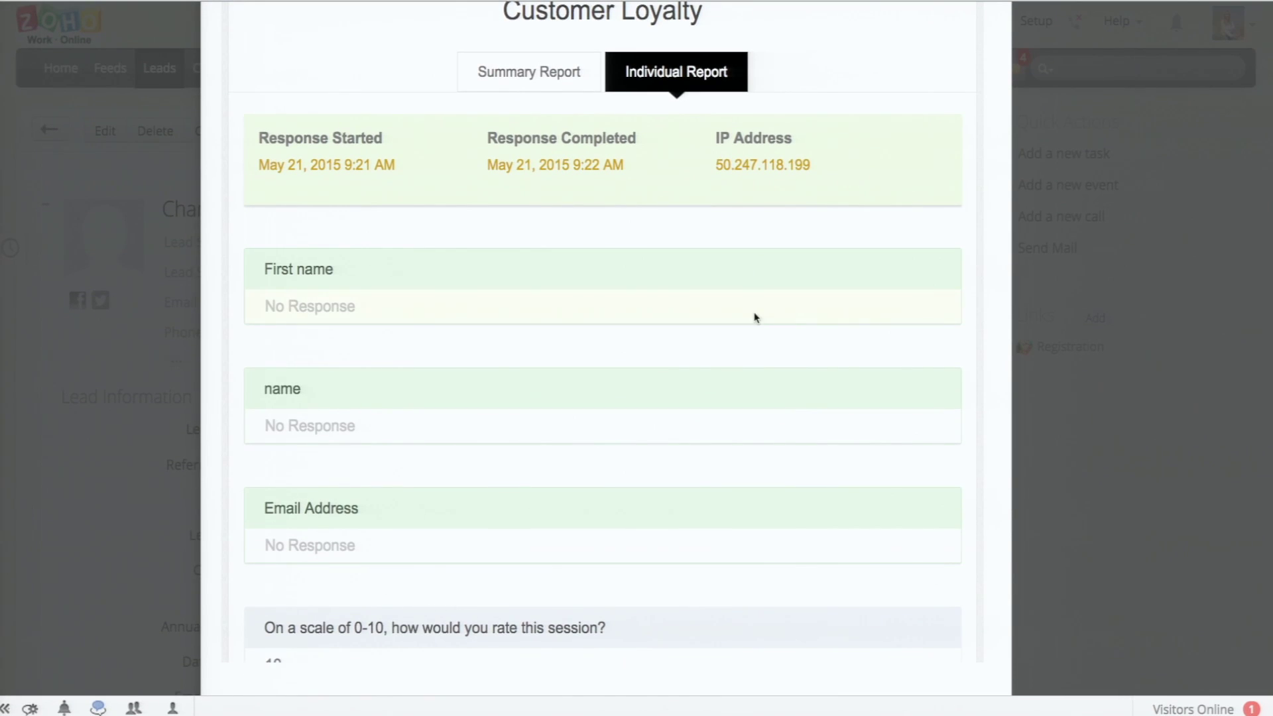
# Show the survey's Summary Report within the lead record and examine the session rating chart and response totals.
pyautogui.click(553, 74)
pyautogui.scroll(-9, 567, 292)
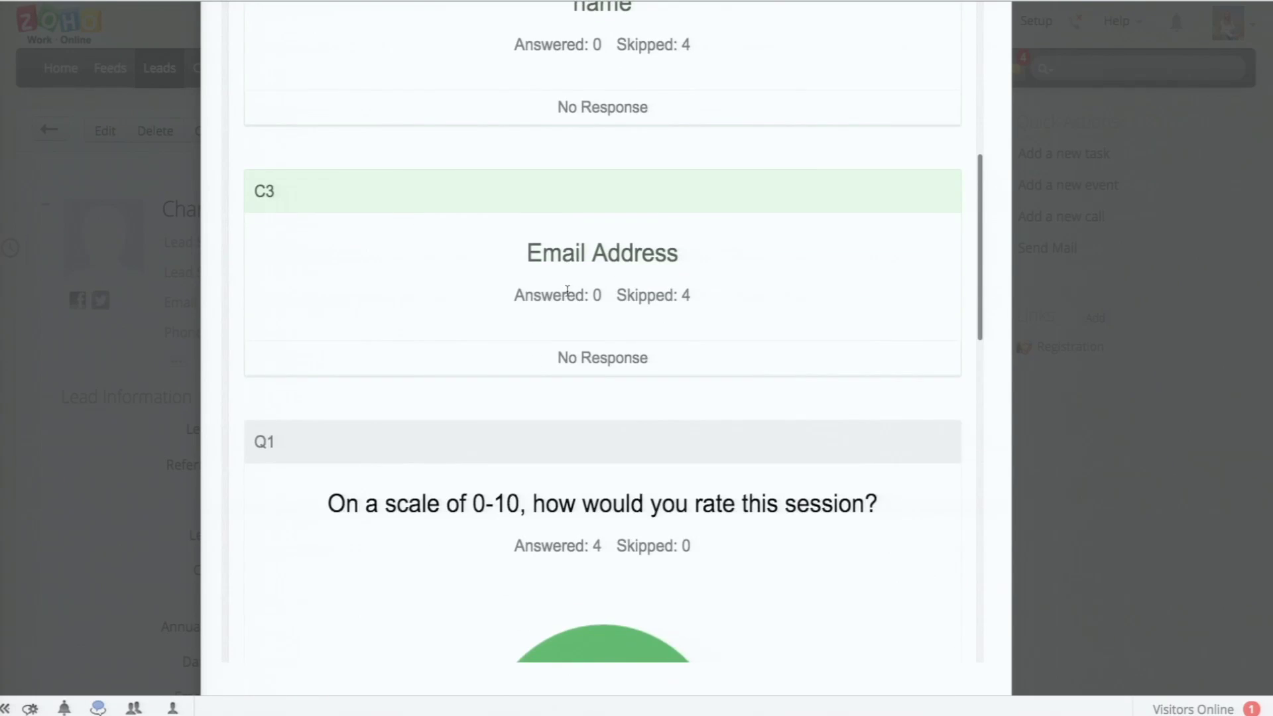
pyautogui.scroll(-9, 567, 292)
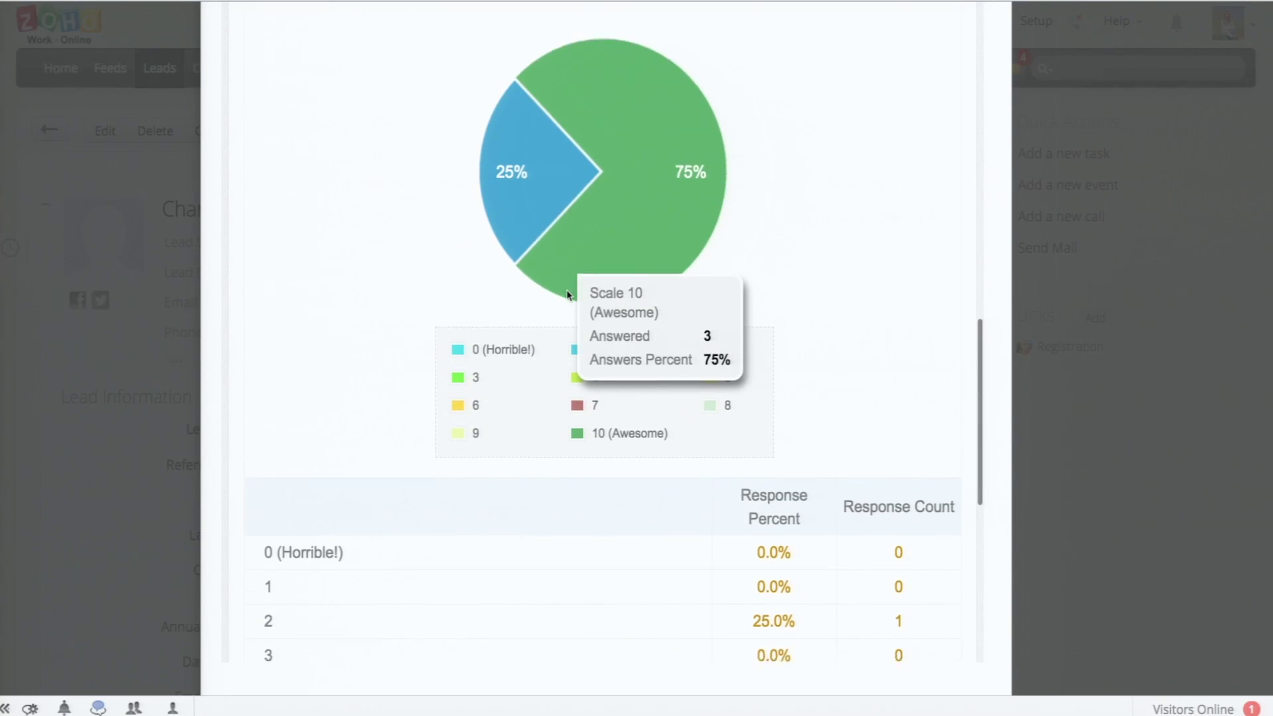
pyautogui.scroll(-3, 567, 294)
pyautogui.scroll(5, 567, 294)
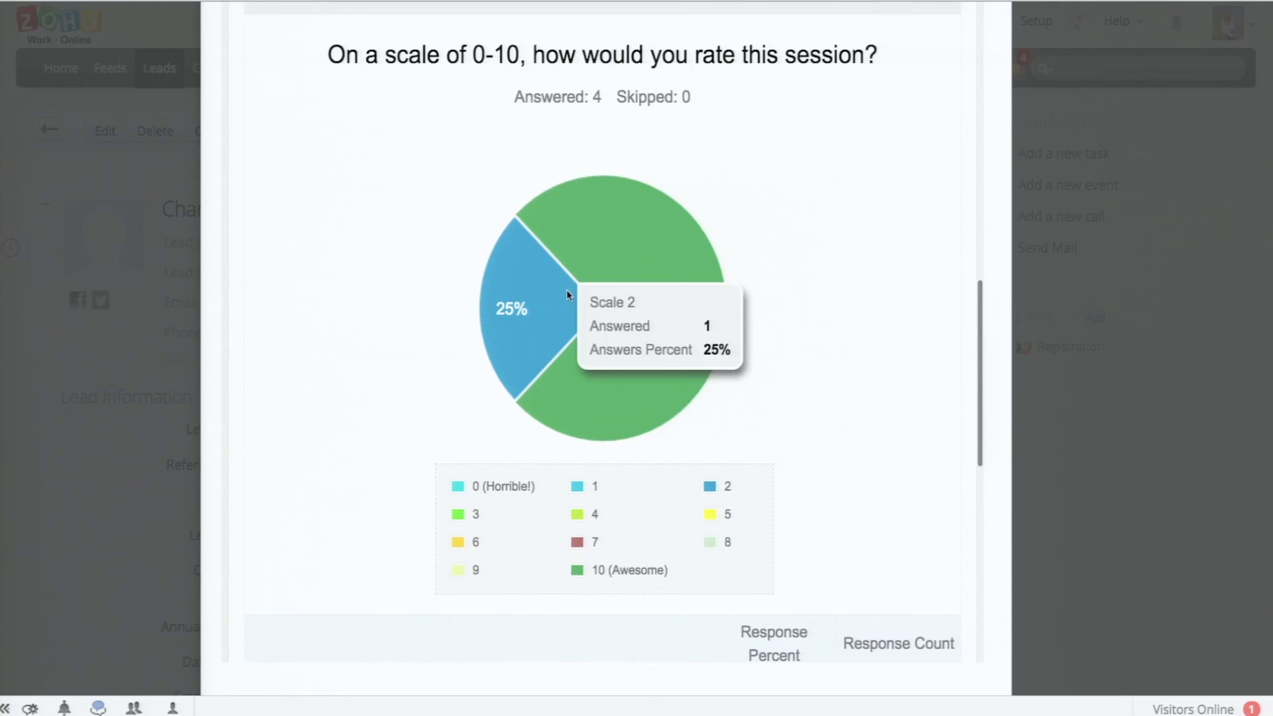
pyautogui.scroll(3, 568, 295)
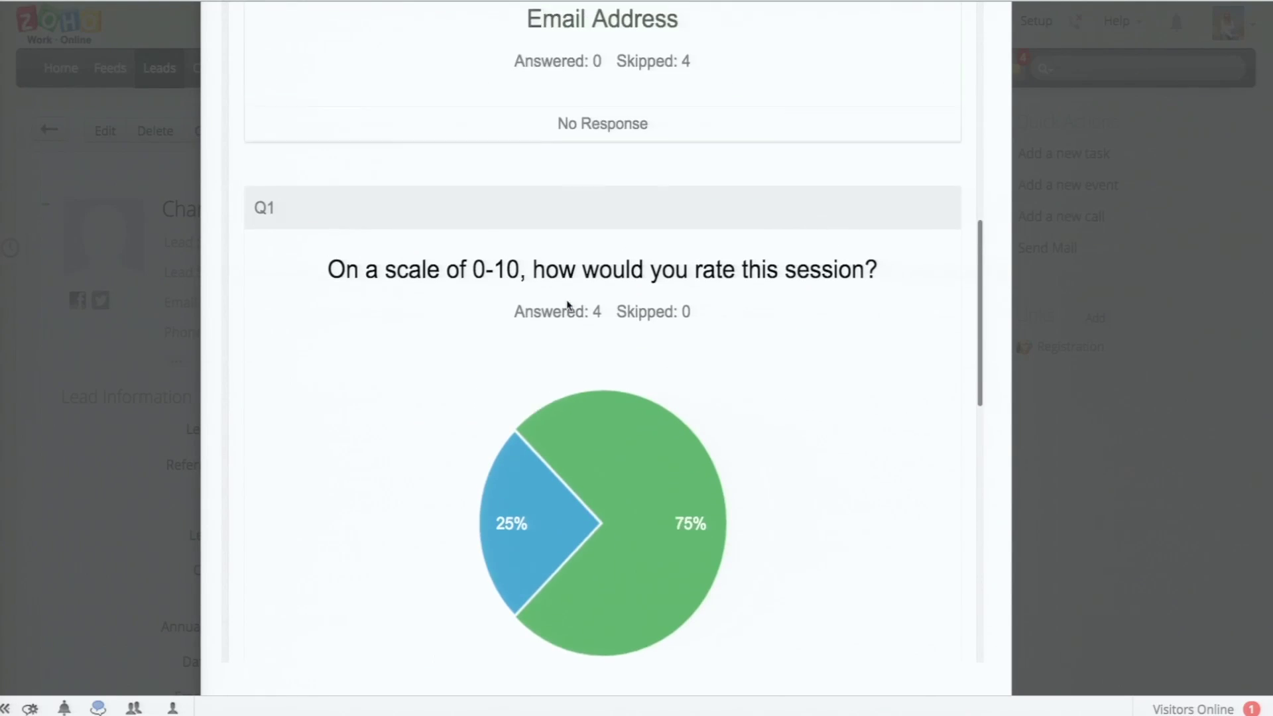
pyautogui.scroll(3, 569, 304)
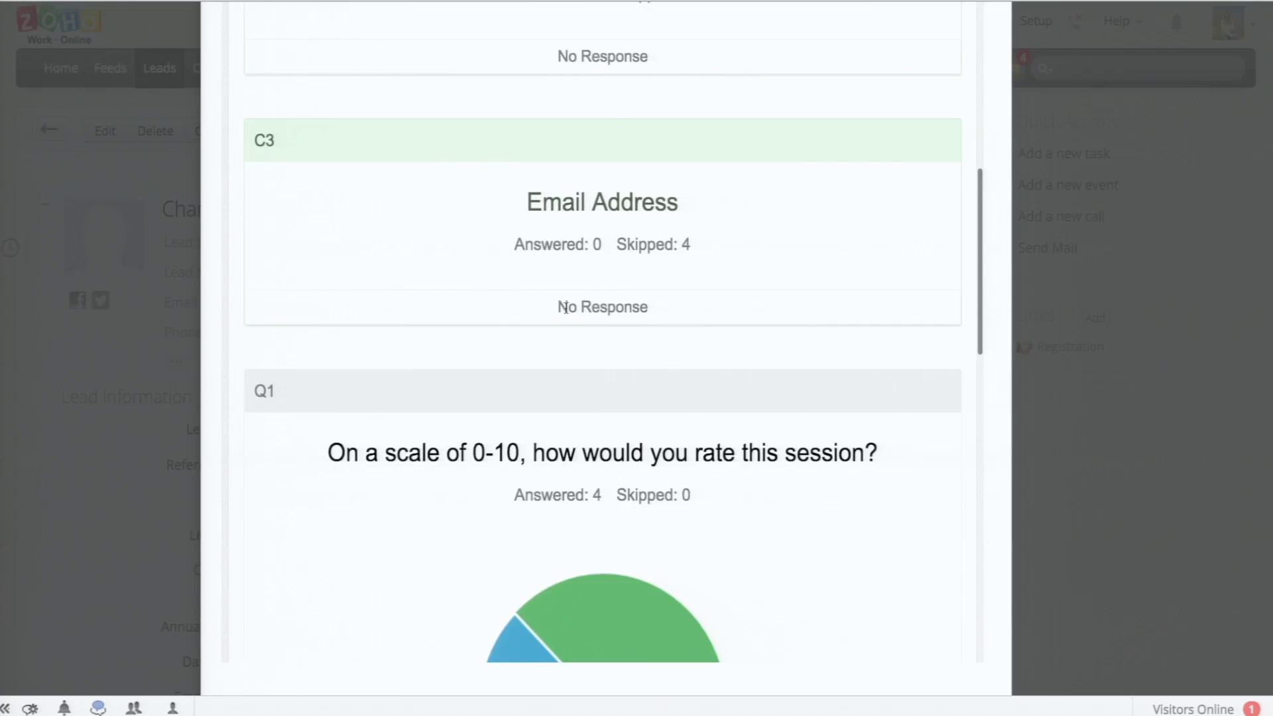
pyautogui.scroll(9, 567, 301)
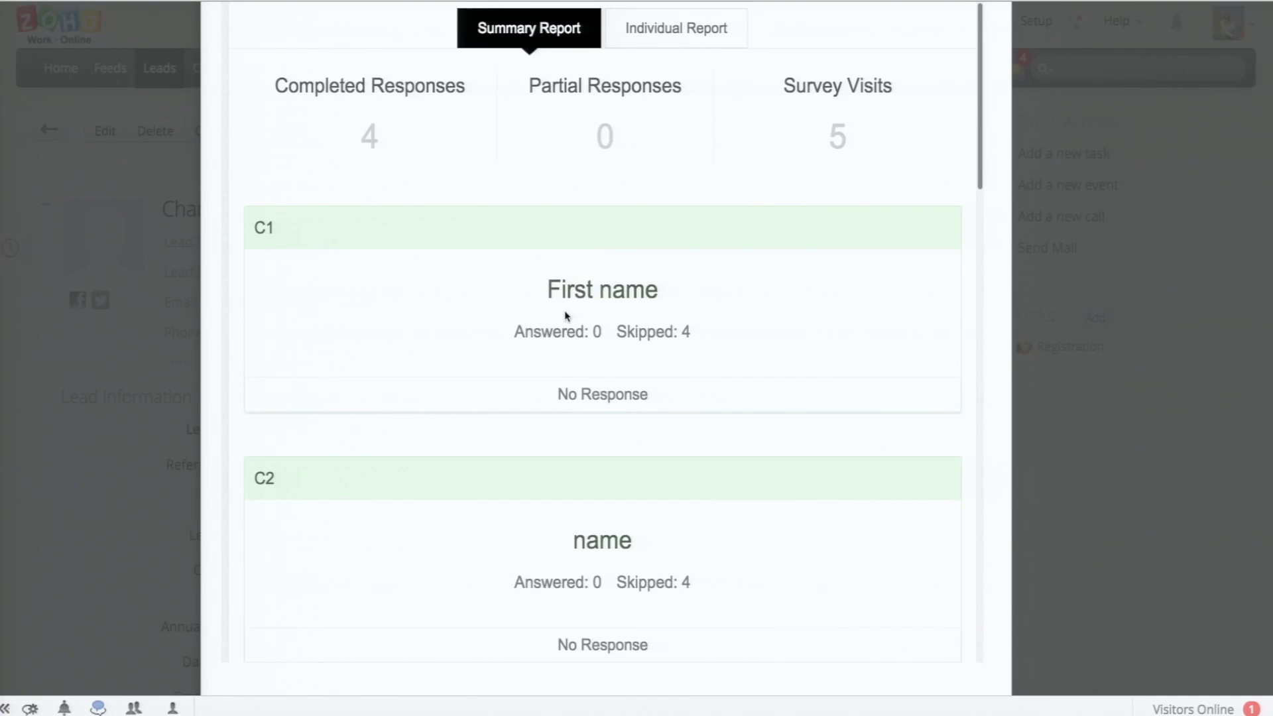
pyautogui.scroll(1, 567, 317)
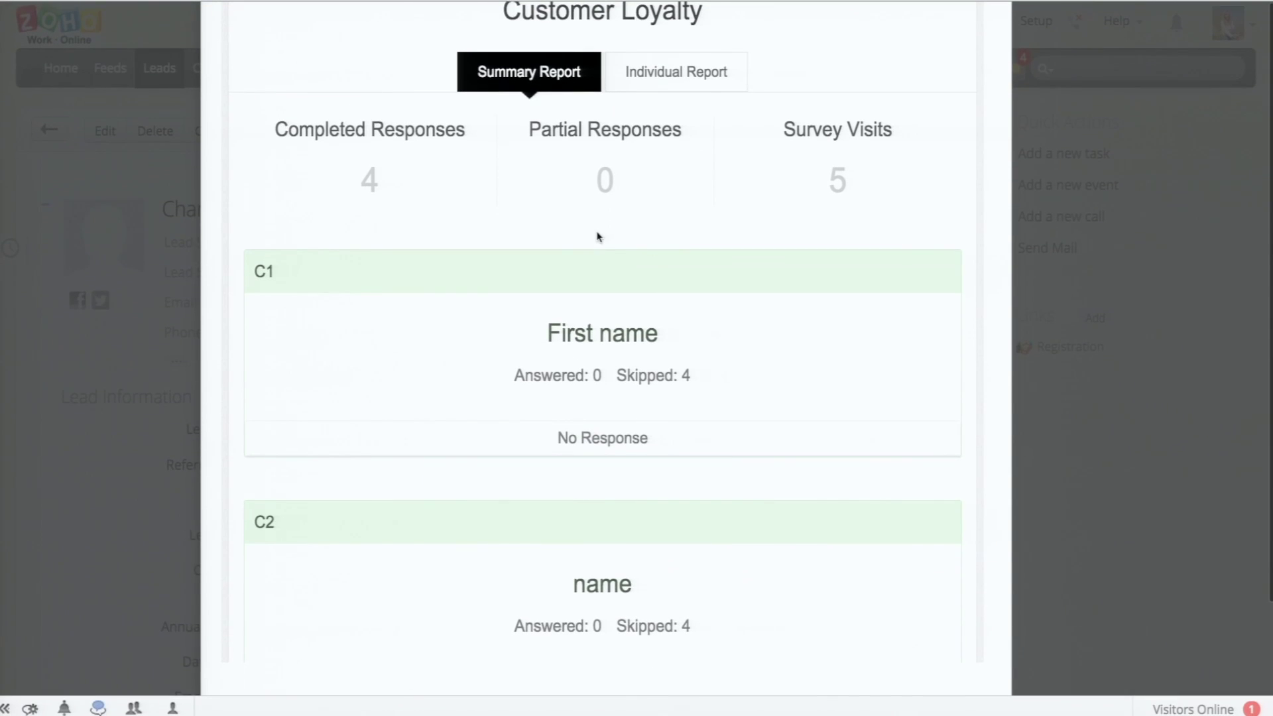
# Look through the question results in the Customer Loyalty Summary Report and switch back to the Individual Report.
pyautogui.scroll(-15, 599, 236)
pyautogui.scroll(-10, 598, 237)
pyautogui.scroll(13, 599, 236)
pyautogui.scroll(15, 599, 237)
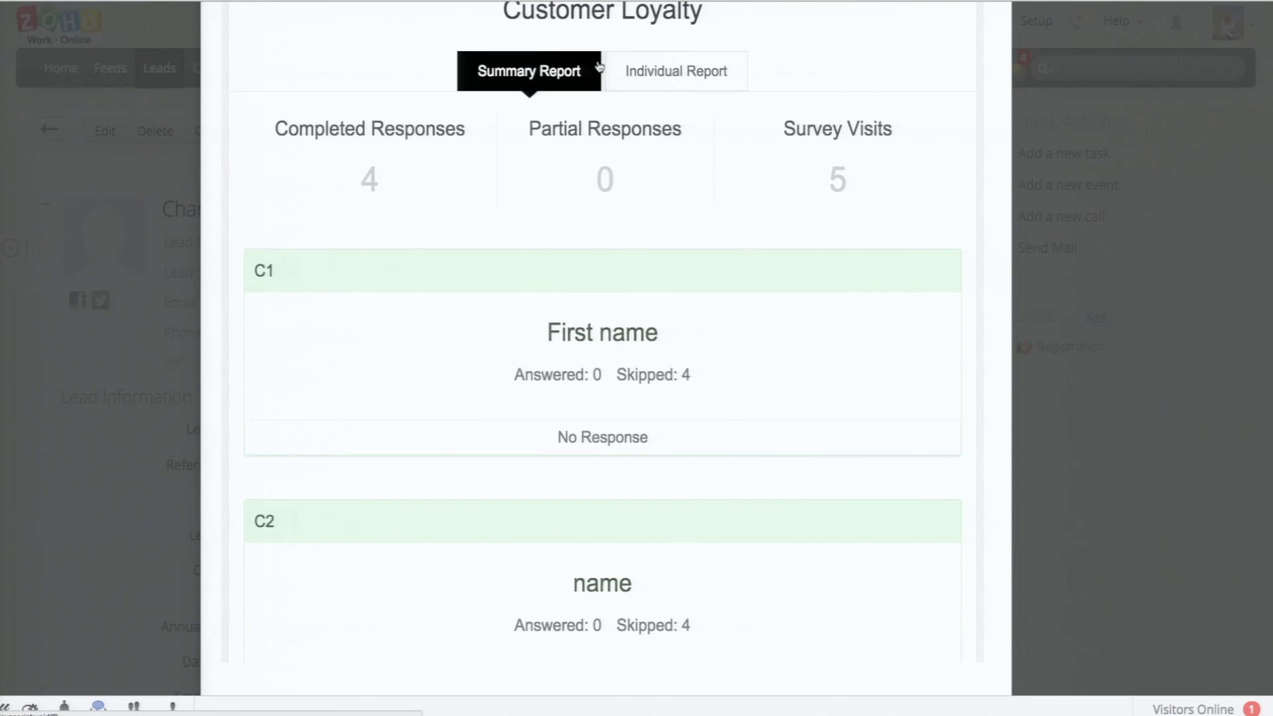
pyautogui.click(687, 70)
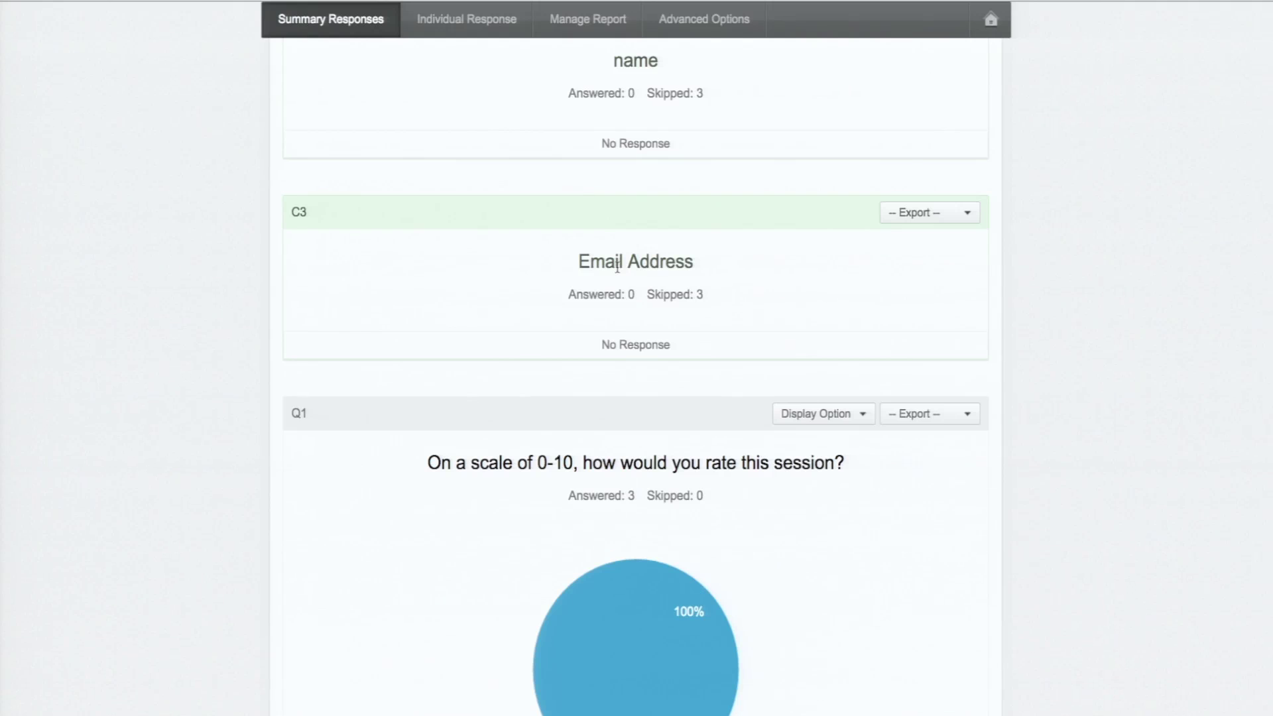
# In Zoho Survey, open the Customer Loyalty report's Rating filter for editing and start adding another question condition at an enlarged page zoom.
pyautogui.click(735, 20)
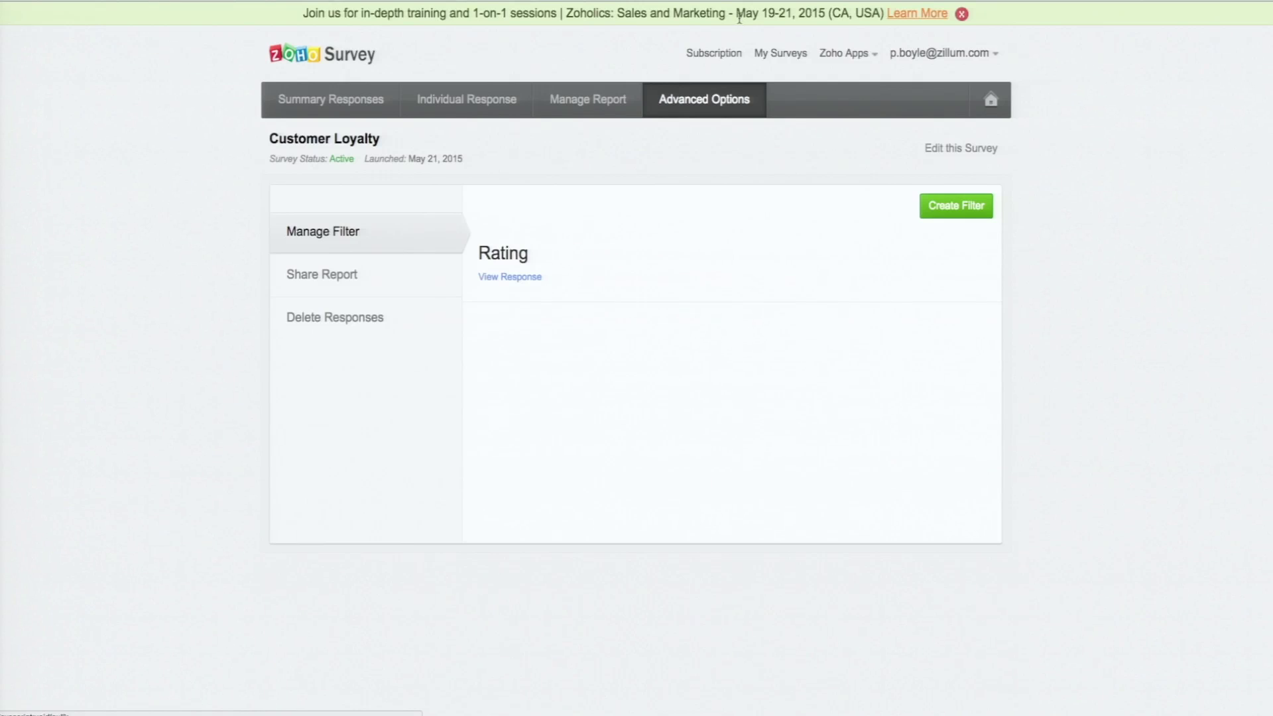
pyautogui.moveTo(520, 287)
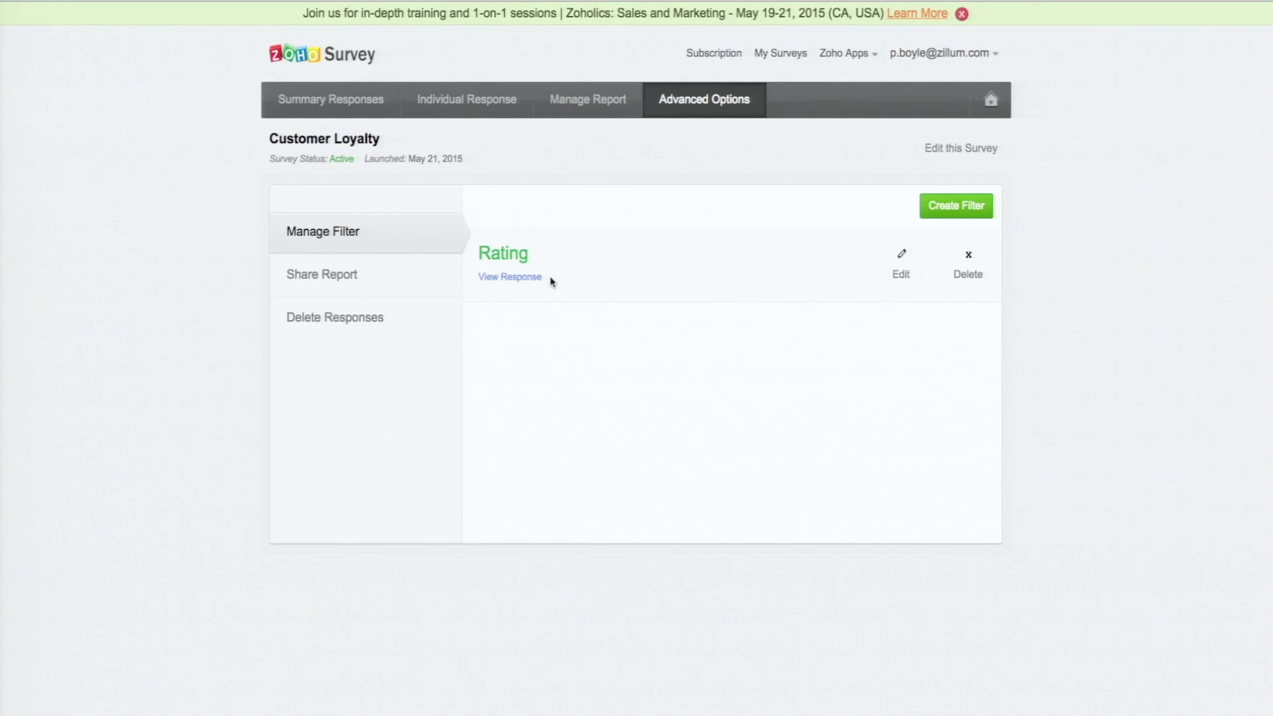
pyautogui.click(899, 264)
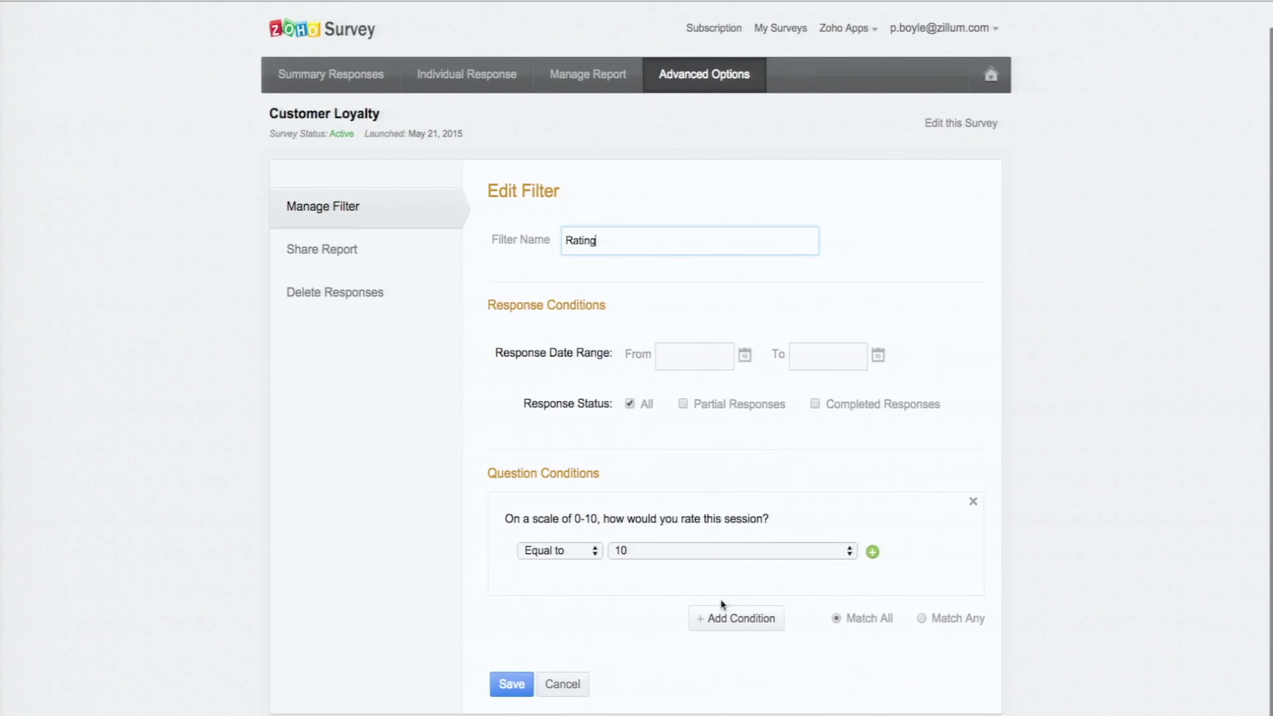
pyautogui.click(722, 619)
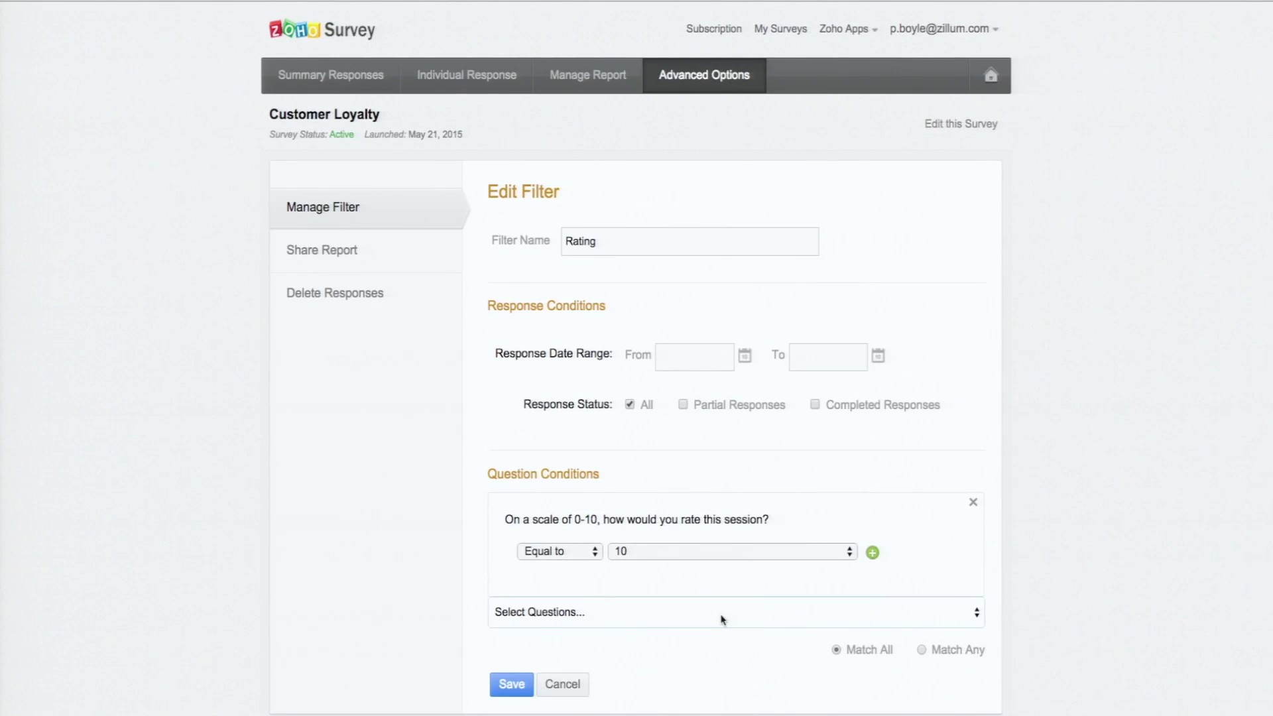
pyautogui.press('super+equal')
pyautogui.press('super+equal')
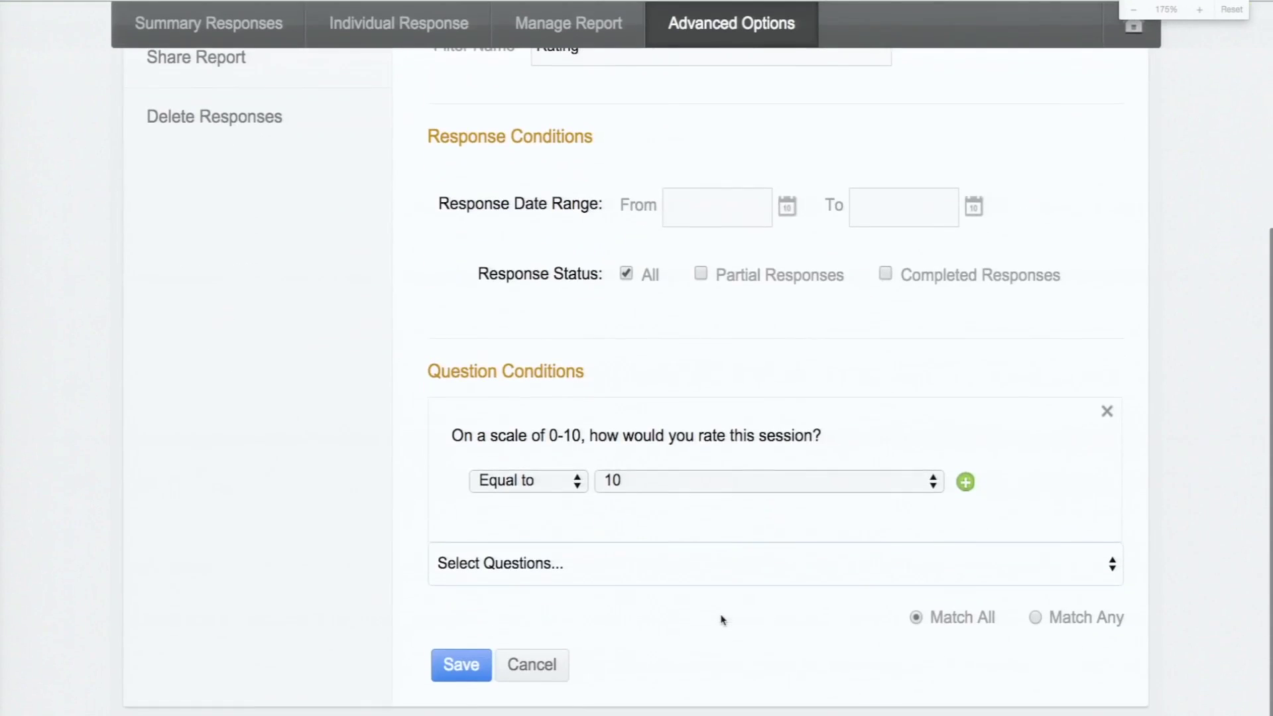